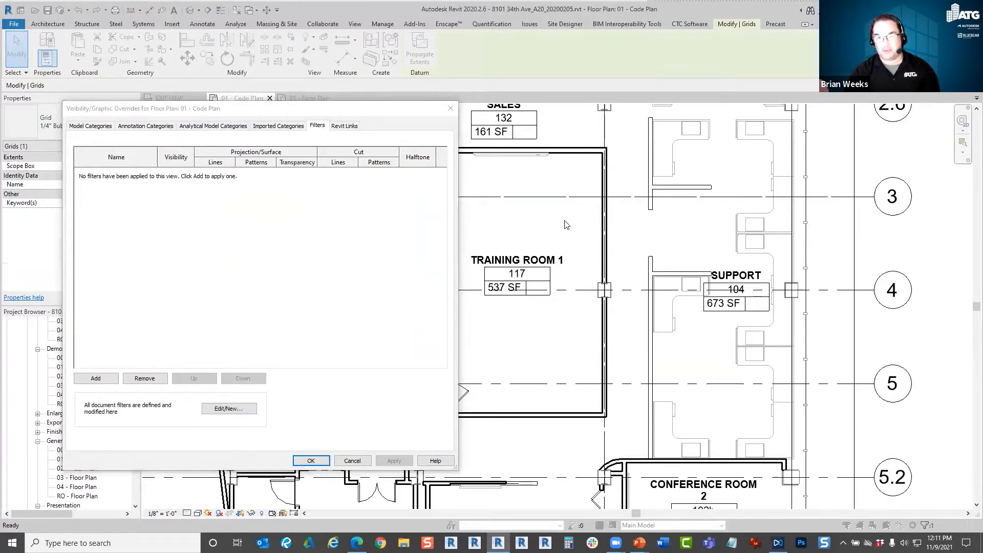
Start adding a filter to the view and review the category and fire rating rule of the 1 Hour Rating filter.
{"action": "left_click", "coordinate": [96, 378]}
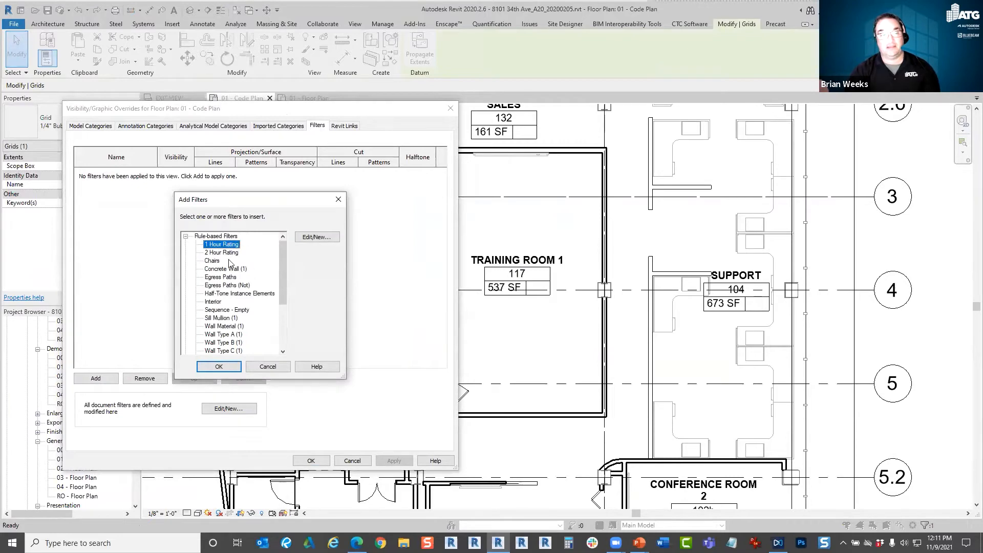
{"action": "left_click", "coordinate": [323, 237]}
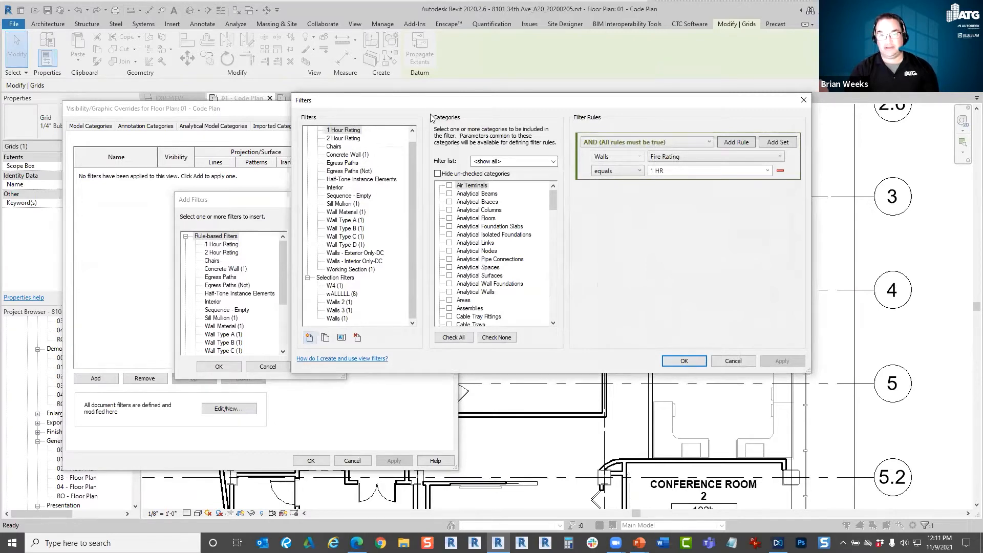
{"action": "left_click_drag", "start_coordinate": [436, 107], "coordinate": [452, 145]}
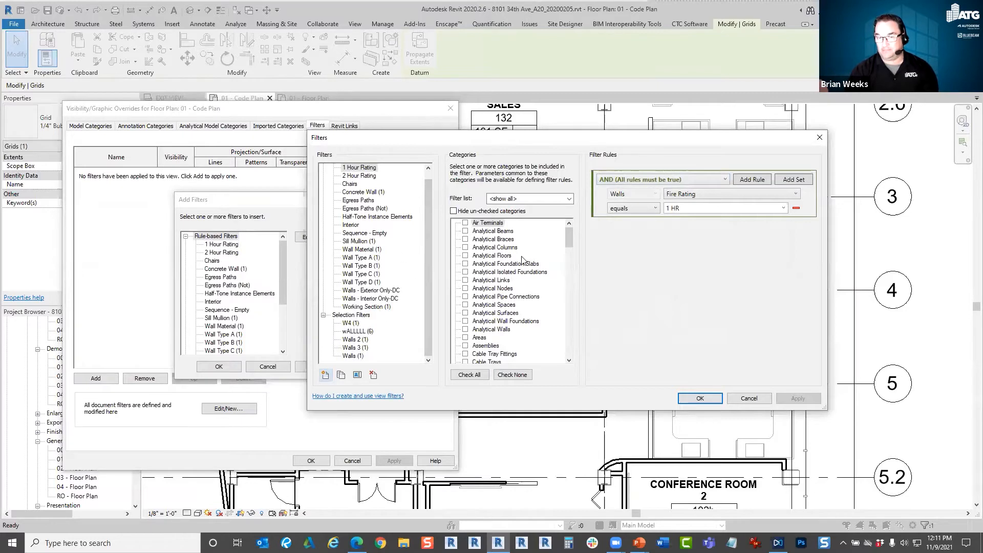
{"action": "left_click_drag", "start_coordinate": [570, 238], "coordinate": [570, 379]}
{"action": "left_click", "coordinate": [478, 338]}
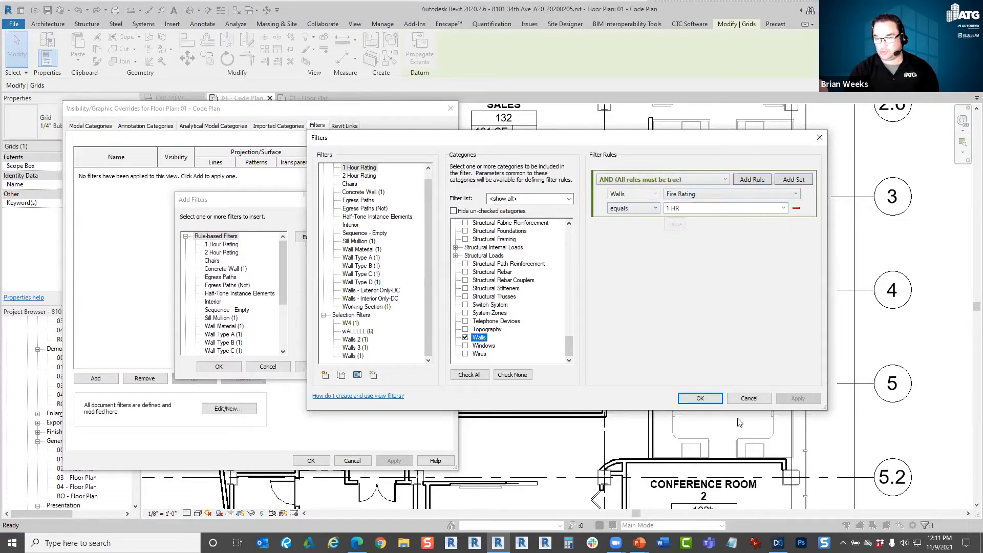
{"action": "left_click", "coordinate": [699, 398]}
Add the 1 Hour Rating filter to the view and override its cut foreground pattern with a red solid fill.
{"action": "left_click", "coordinate": [225, 244]}
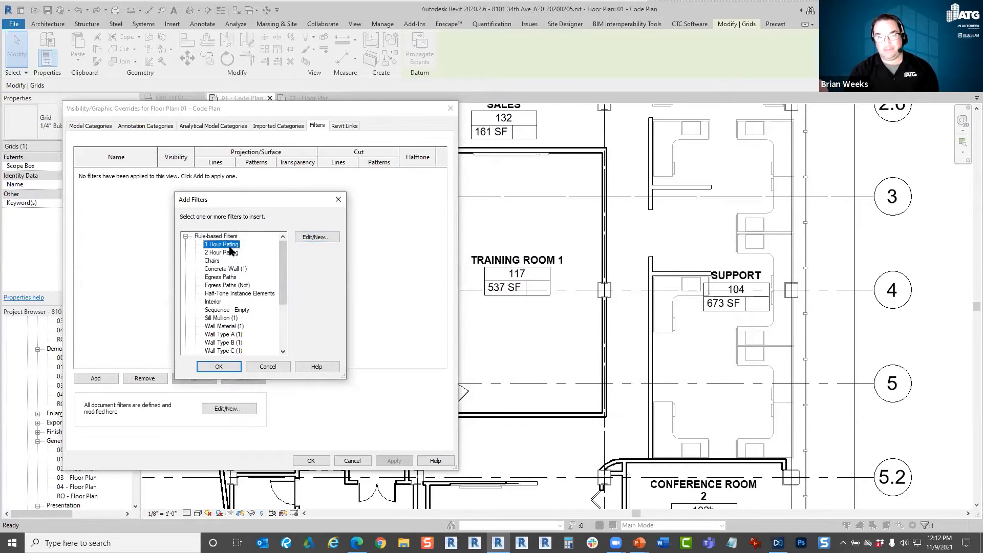
{"action": "left_click", "coordinate": [219, 366]}
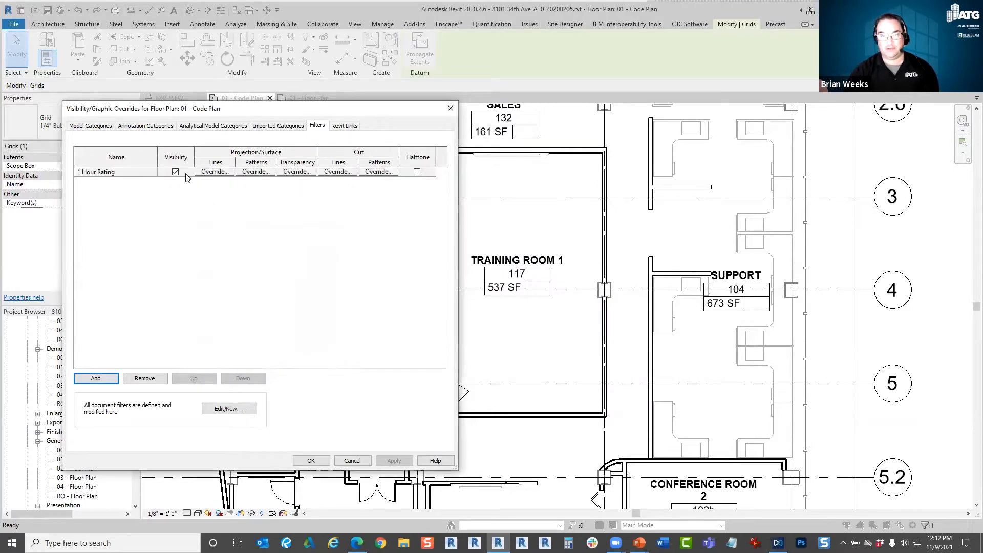
{"action": "left_click", "coordinate": [370, 172]}
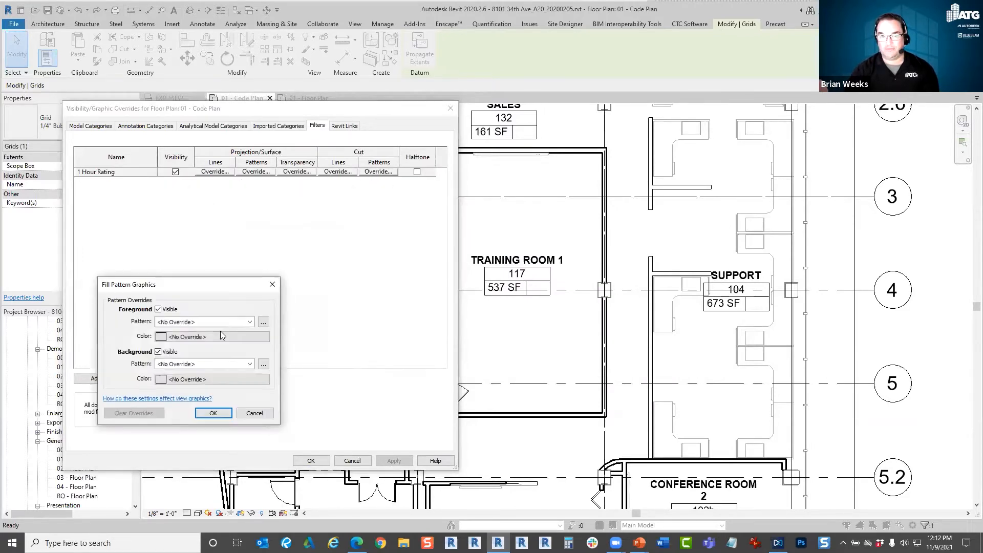
{"action": "left_click", "coordinate": [251, 321]}
{"action": "scroll", "coordinate": [241, 233], "scroll_direction": "up", "scroll_amount": 3}
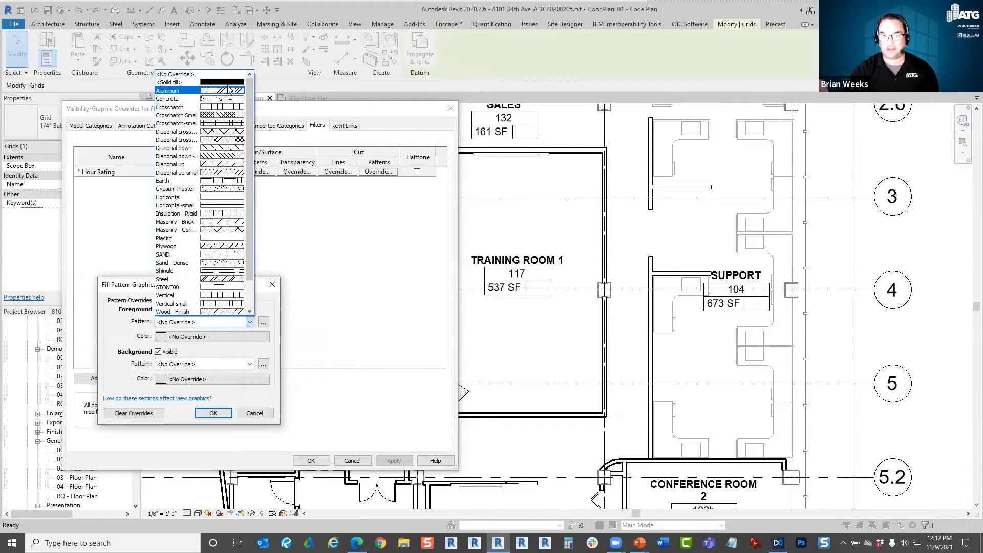
{"action": "left_click", "coordinate": [175, 83]}
{"action": "left_click", "coordinate": [241, 336]}
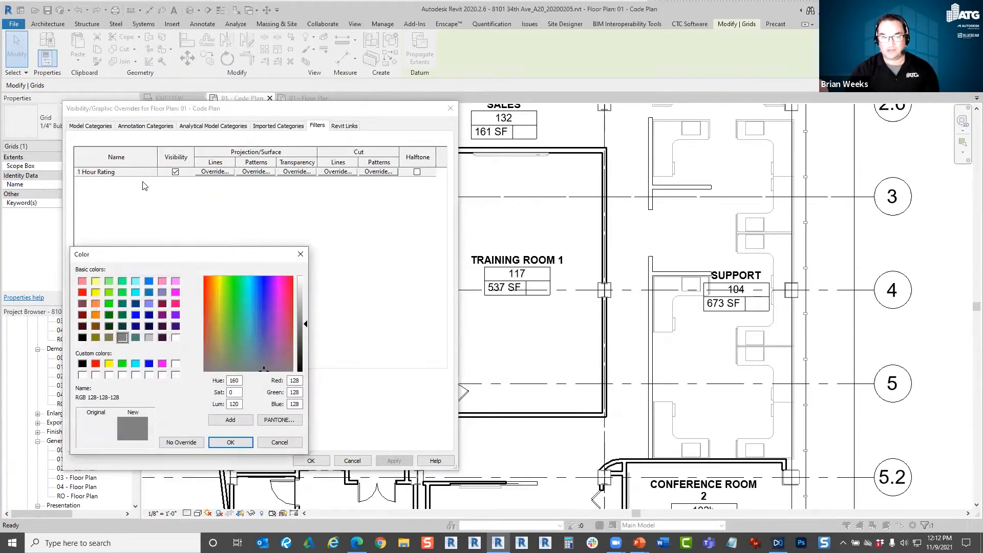
{"action": "left_click", "coordinate": [83, 293]}
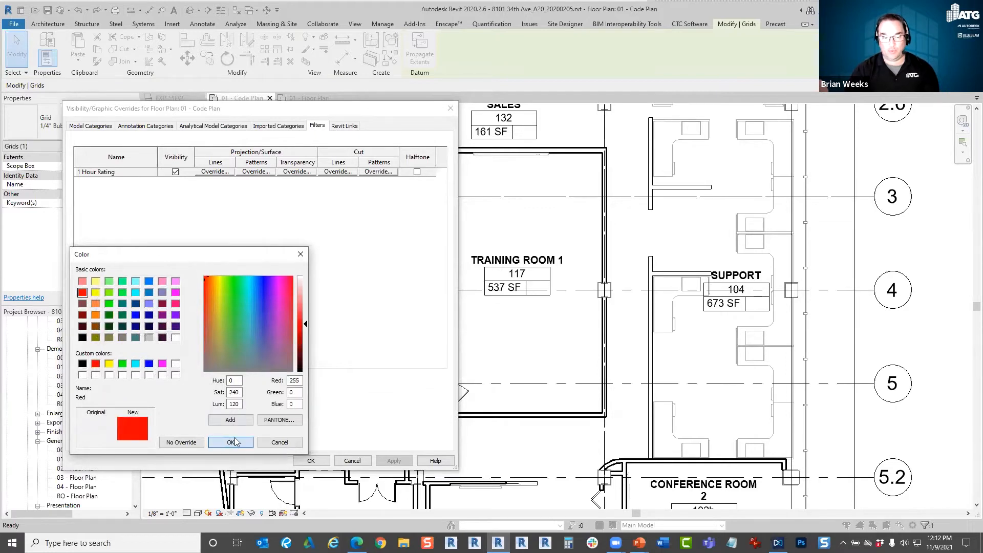
{"action": "left_click", "coordinate": [230, 441]}
{"action": "left_click", "coordinate": [219, 416]}
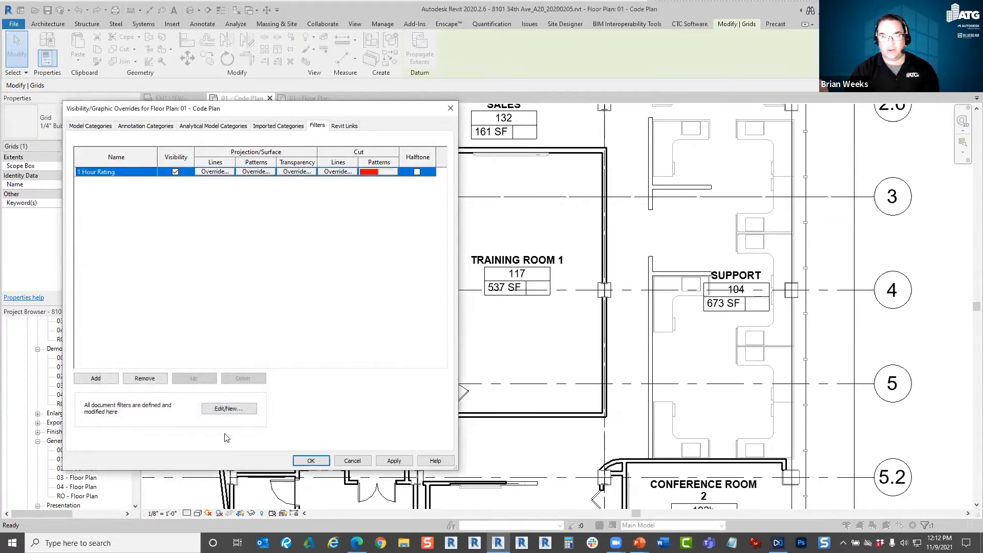
Check the rule of the 2 Hour Rating filter and add that filter to the view.
{"action": "left_click", "coordinate": [100, 379]}
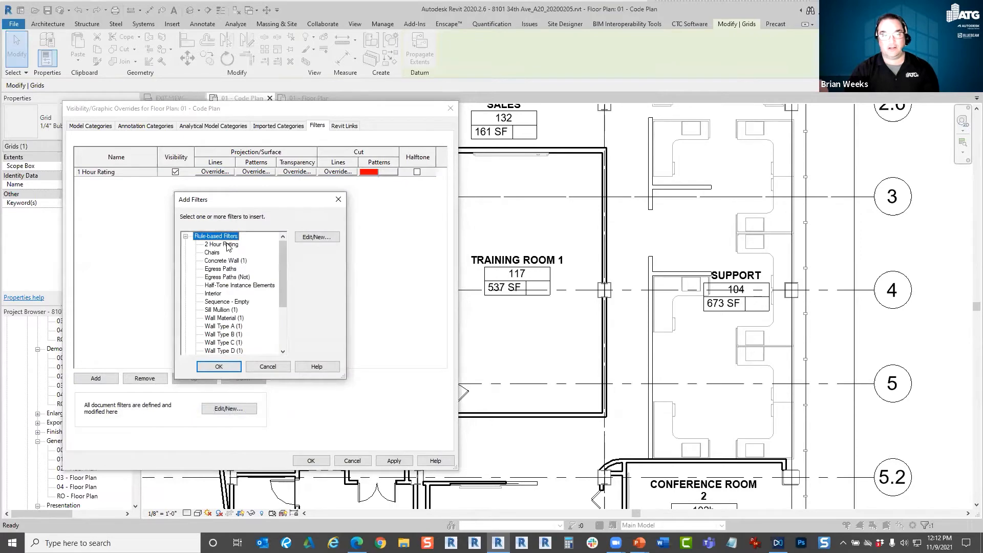
{"action": "left_click", "coordinate": [316, 236]}
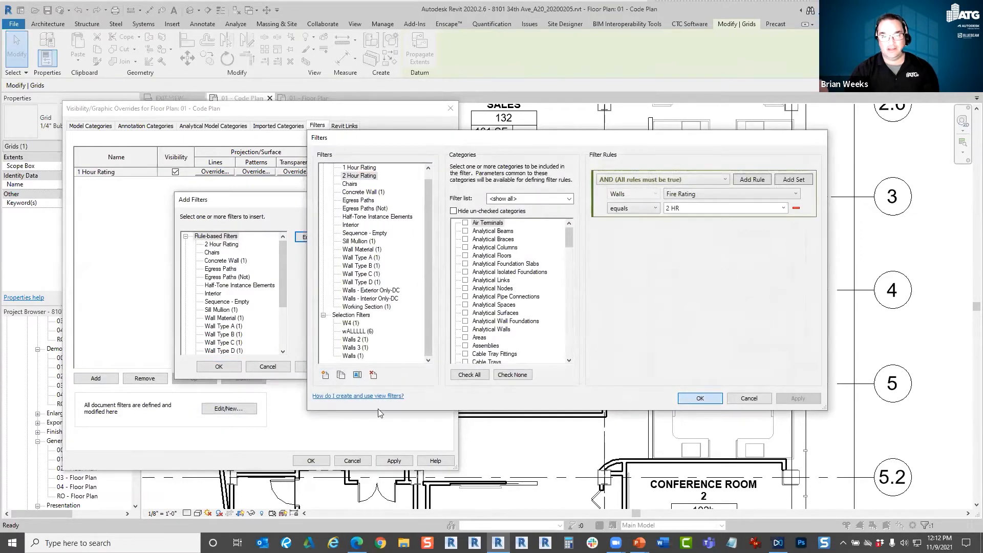
{"action": "left_click", "coordinate": [696, 398]}
{"action": "left_click", "coordinate": [221, 366]}
{"action": "left_click", "coordinate": [96, 377]}
{"action": "left_click", "coordinate": [220, 244]}
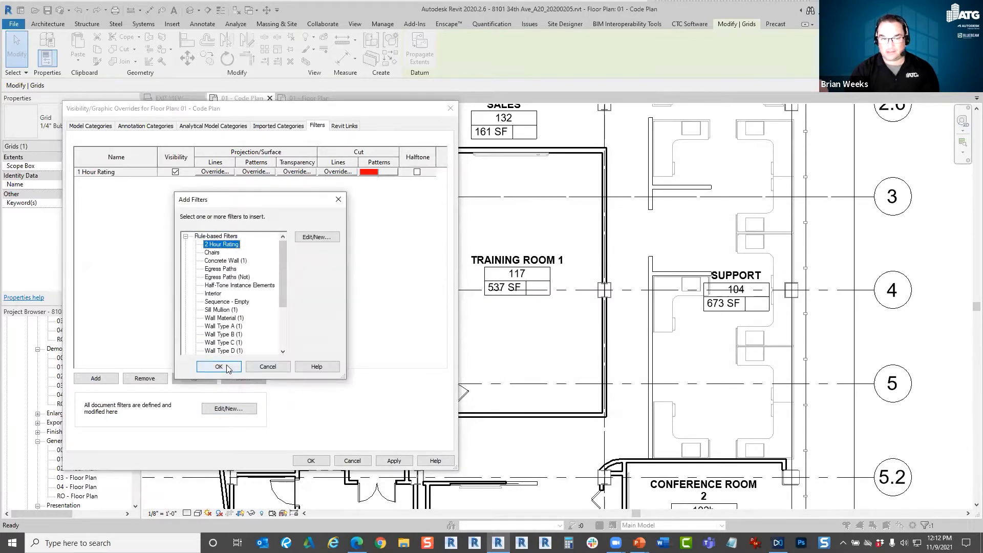
{"action": "left_click", "coordinate": [228, 367]}
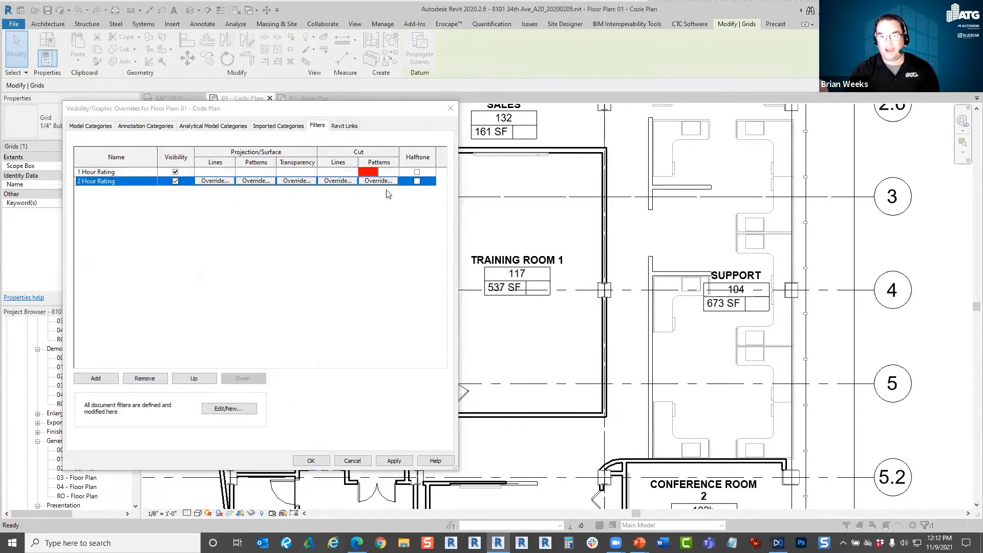
Override the 2 Hour Rating filter's cut foreground pattern with a blue solid fill and apply the overrides to the code plan.
{"action": "left_click", "coordinate": [378, 181]}
{"action": "left_click", "coordinate": [249, 321]}
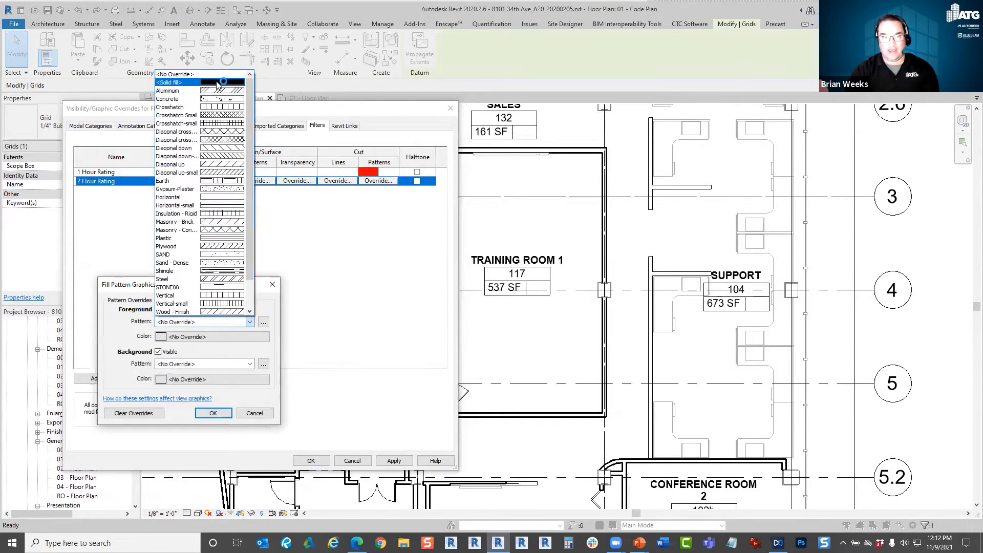
{"action": "left_click", "coordinate": [217, 83]}
{"action": "left_click", "coordinate": [239, 336]}
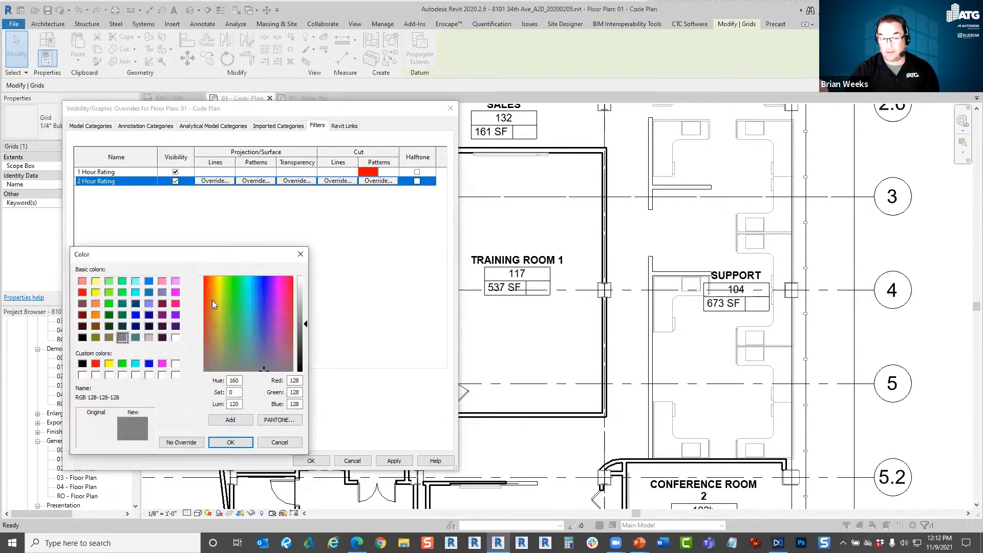
{"action": "left_click", "coordinate": [136, 315]}
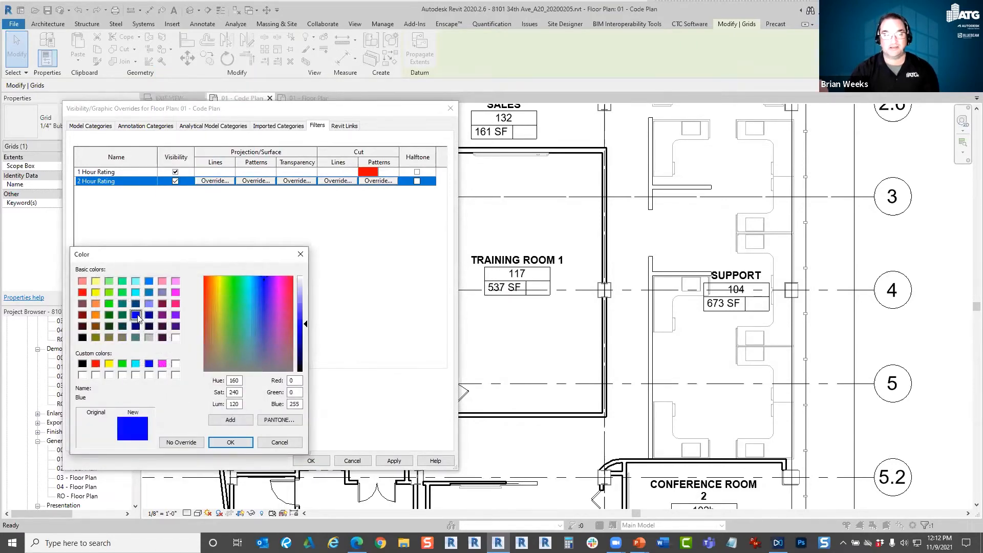
{"action": "left_click", "coordinate": [229, 443]}
{"action": "left_click", "coordinate": [208, 414]}
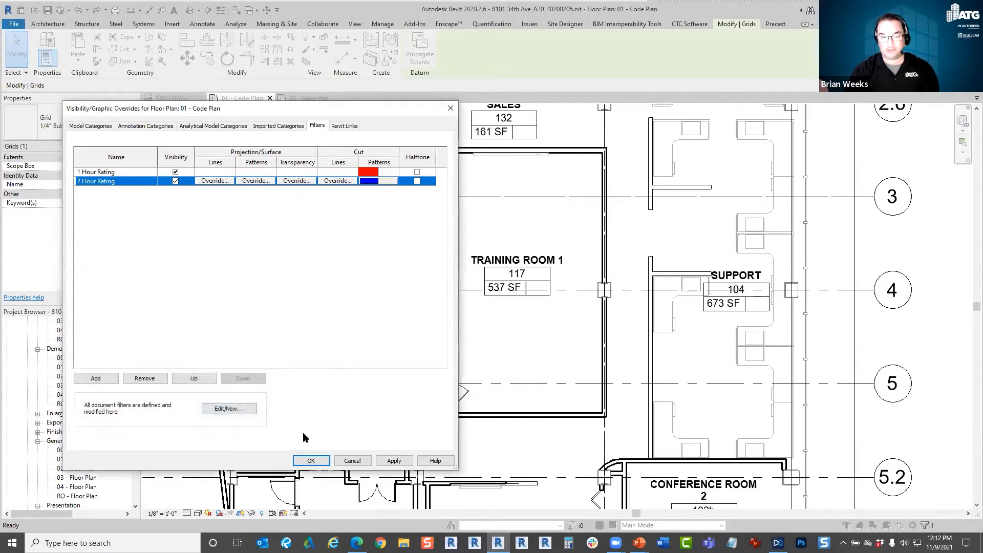
{"action": "left_click", "coordinate": [309, 460]}
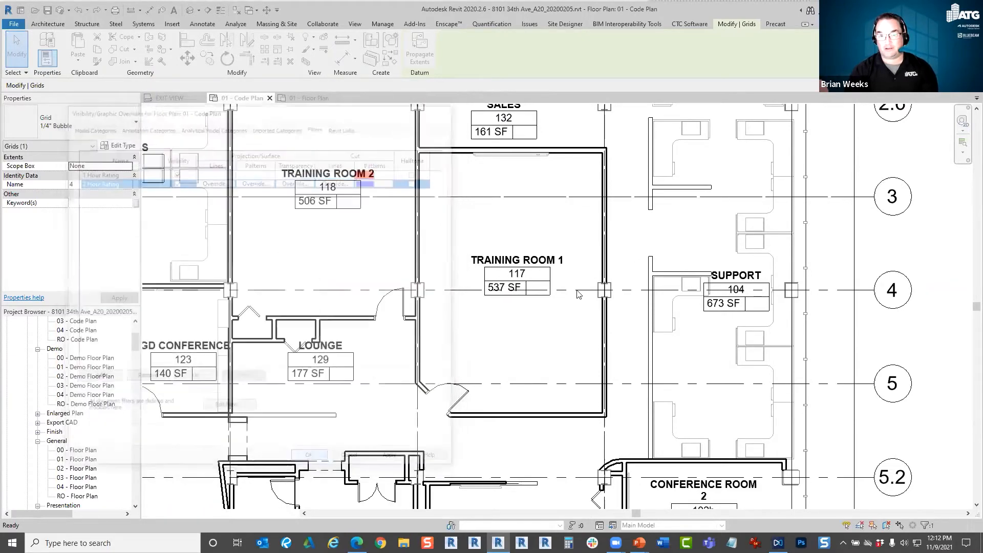
{"action": "left_click", "coordinate": [527, 337]}
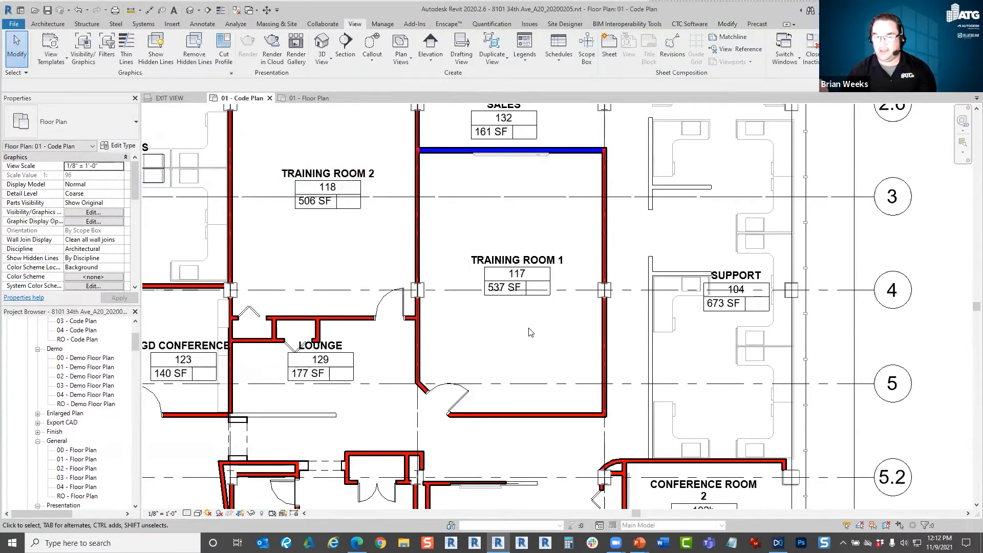
Set the Fire Rating type parameter of the WL_Int_Conc_6" wall above the elevator to 2 HR.
{"action": "scroll", "coordinate": [615, 348], "scroll_direction": "down", "scroll_amount": 5}
{"action": "scroll", "coordinate": [479, 444], "scroll_direction": "up", "scroll_amount": 4}
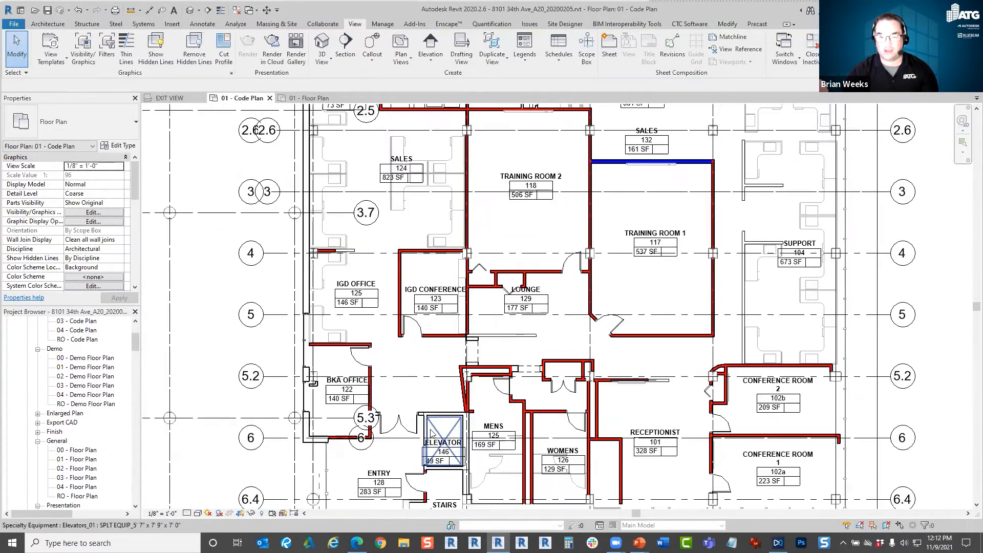
{"action": "left_click", "coordinate": [439, 400]}
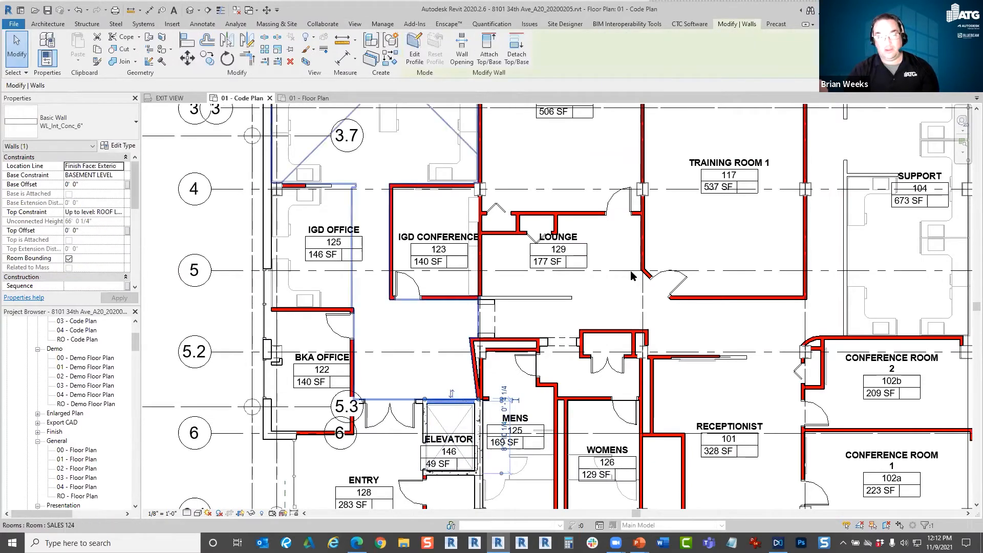
{"action": "left_click_drag", "start_coordinate": [135, 198], "coordinate": [135, 210]}
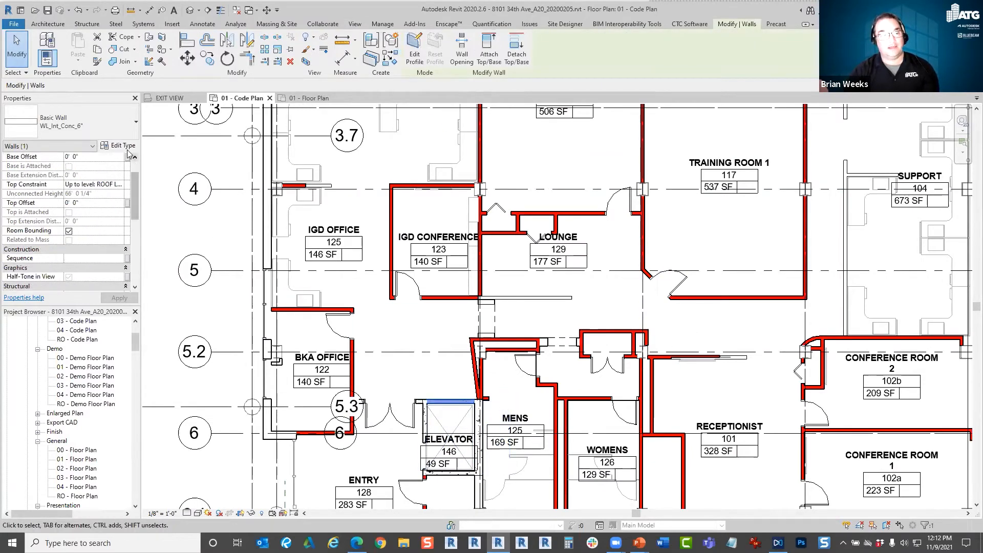
{"action": "left_click", "coordinate": [123, 146]}
{"action": "left_click_drag", "start_coordinate": [355, 231], "coordinate": [353, 382]}
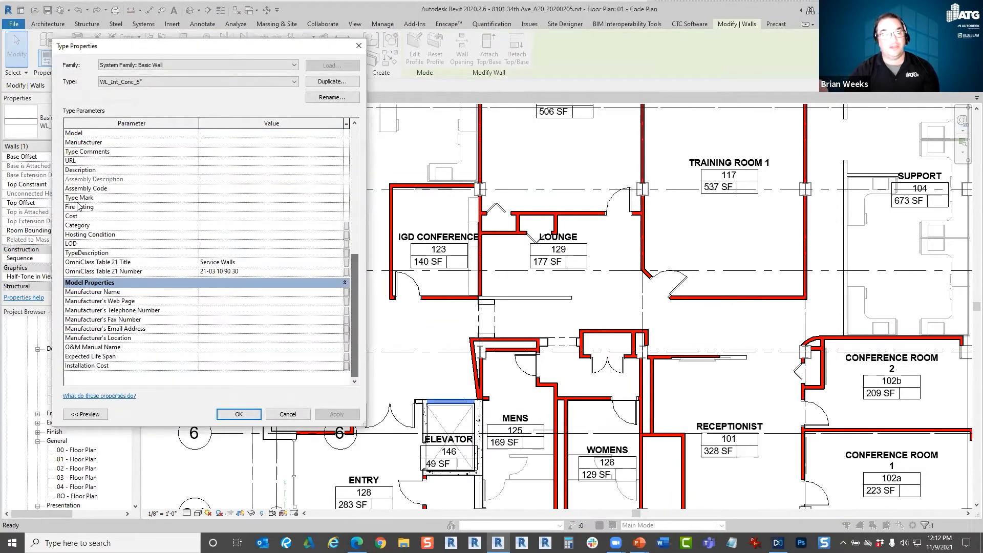
{"action": "left_click", "coordinate": [335, 208]}
{"action": "left_click", "coordinate": [338, 207]}
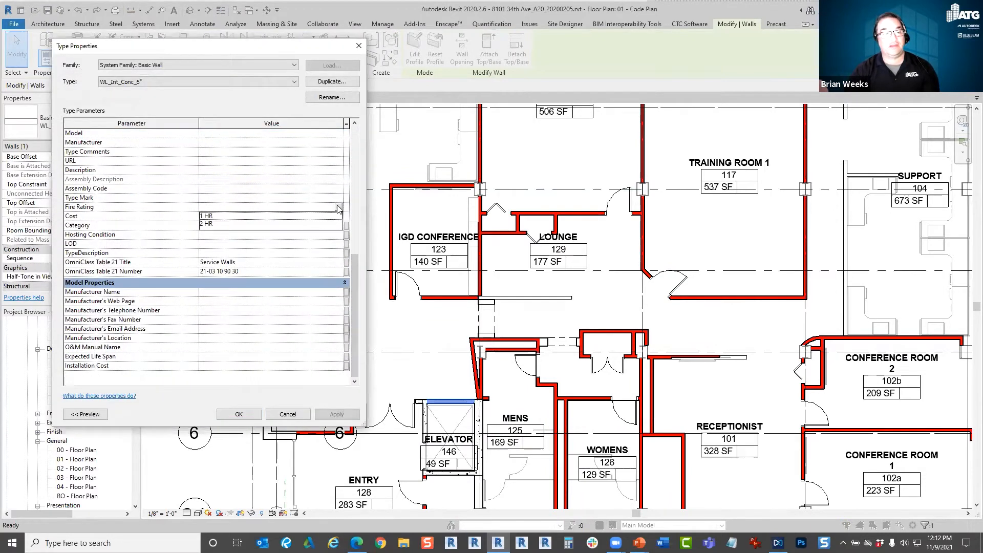
{"action": "left_click", "coordinate": [214, 224]}
{"action": "left_click", "coordinate": [239, 414]}
Examine the color-coded rated walls around the elevator and across the level 01 code plan.
{"action": "scroll", "coordinate": [417, 424], "scroll_direction": "up", "scroll_amount": 2}
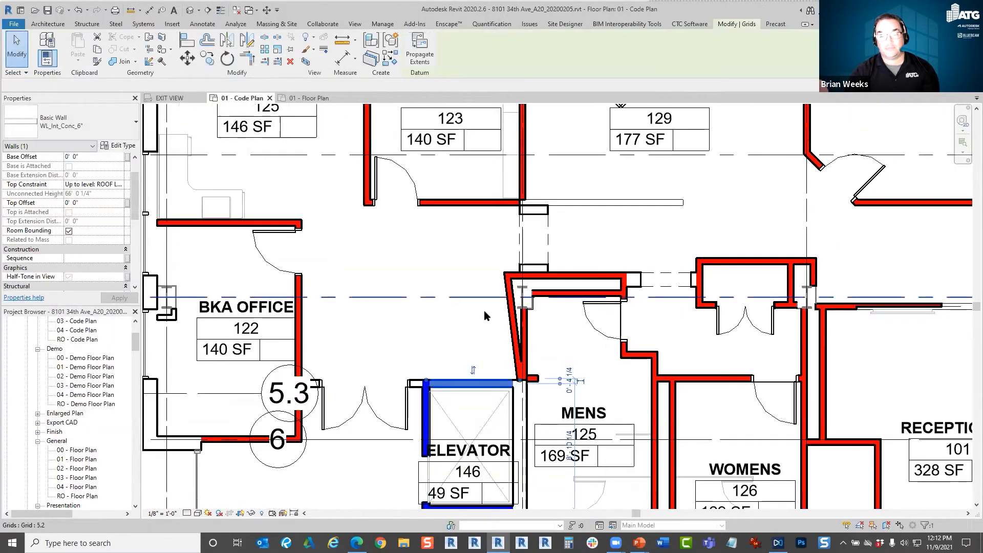
{"action": "left_click", "coordinate": [484, 306]}
{"action": "middle_click_drag", "start_coordinate": [657, 397], "coordinate": [591, 229]}
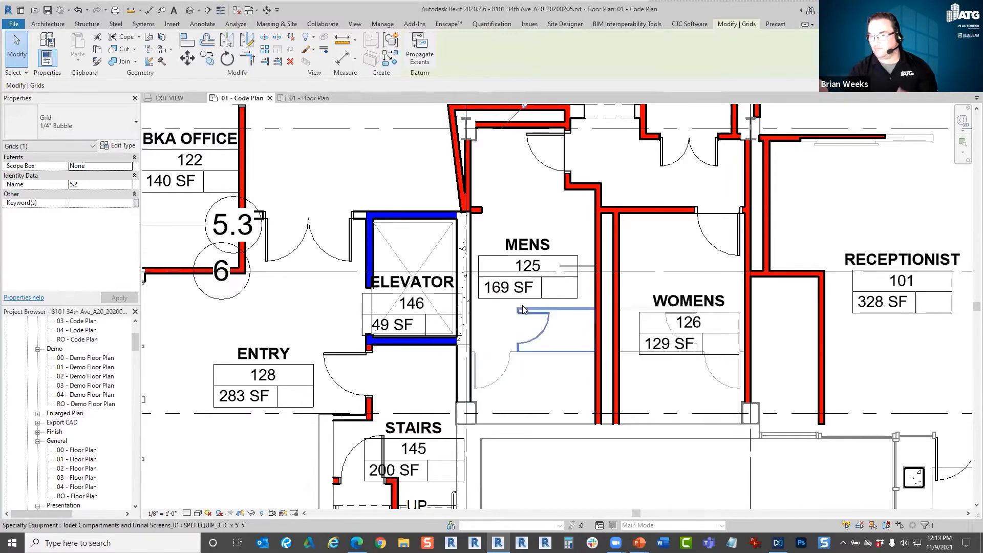
{"action": "scroll", "coordinate": [541, 330], "scroll_direction": "down", "scroll_amount": 3}
{"action": "middle_click_drag", "start_coordinate": [570, 298], "coordinate": [501, 435]}
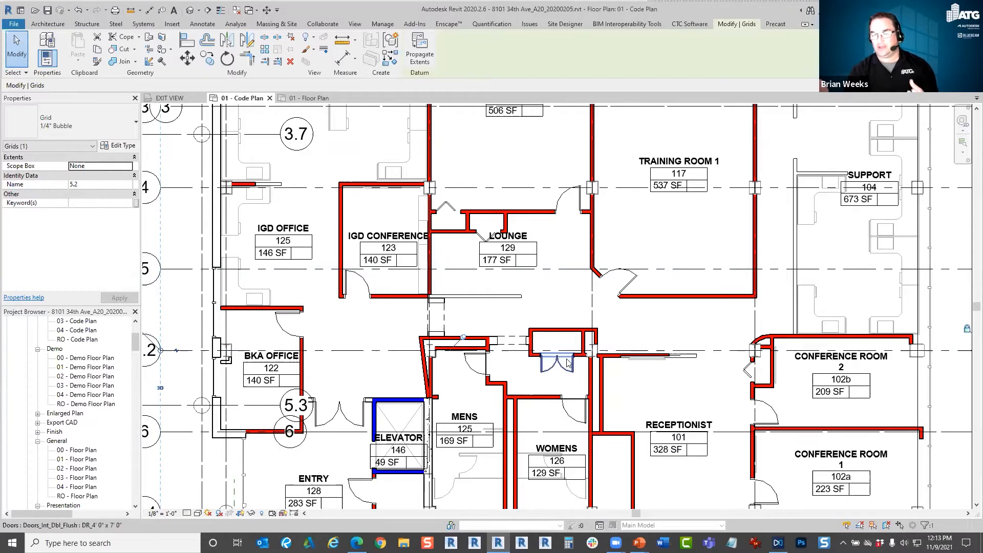
{"action": "scroll", "coordinate": [532, 349], "scroll_direction": "down", "scroll_amount": 4}
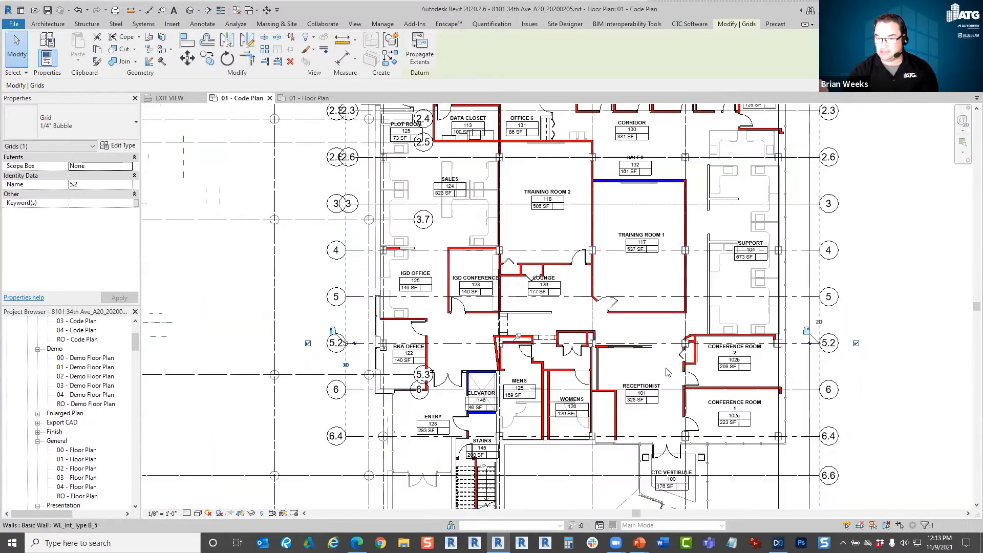
{"action": "scroll", "coordinate": [532, 349], "scroll_direction": "down", "scroll_amount": 3}
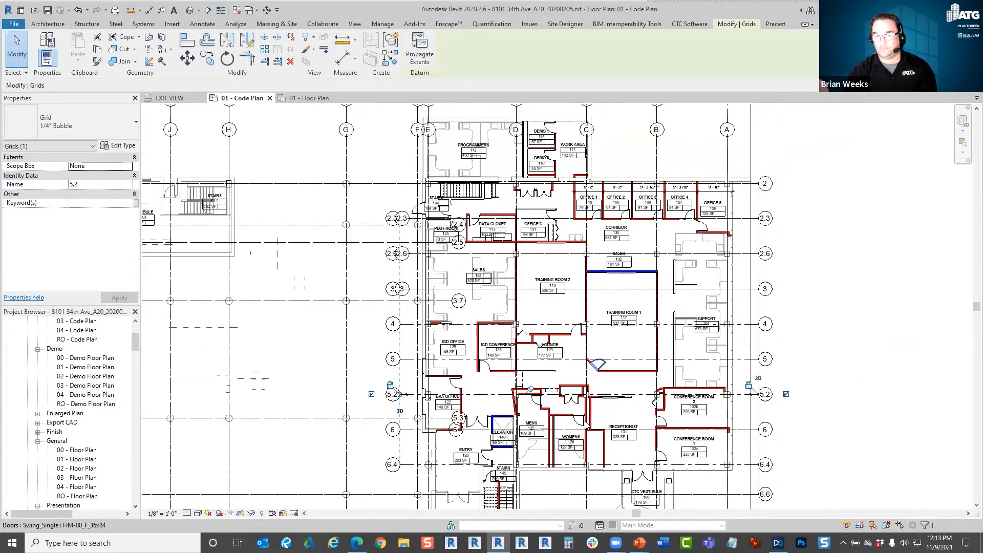
{"action": "scroll", "coordinate": [625, 330], "scroll_direction": "up", "scroll_amount": 2}
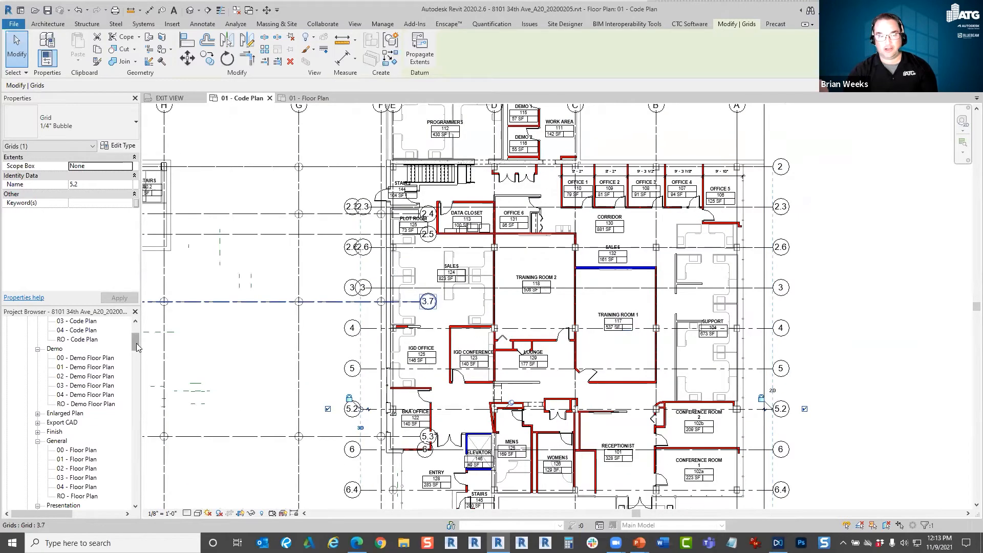
Open the 02 - Code Plan and 03 - Code Plan views to inspect how their walls are displayed.
{"action": "left_click_drag", "start_coordinate": [137, 339], "coordinate": [139, 332]}
{"action": "left_click", "coordinate": [77, 394]}
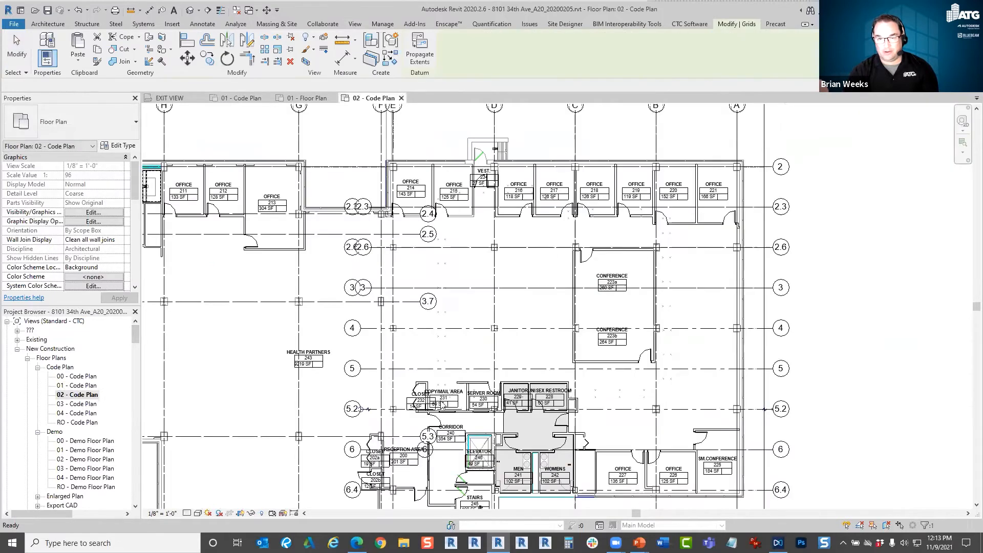
{"action": "middle_click_drag", "start_coordinate": [586, 368], "coordinate": [633, 300]}
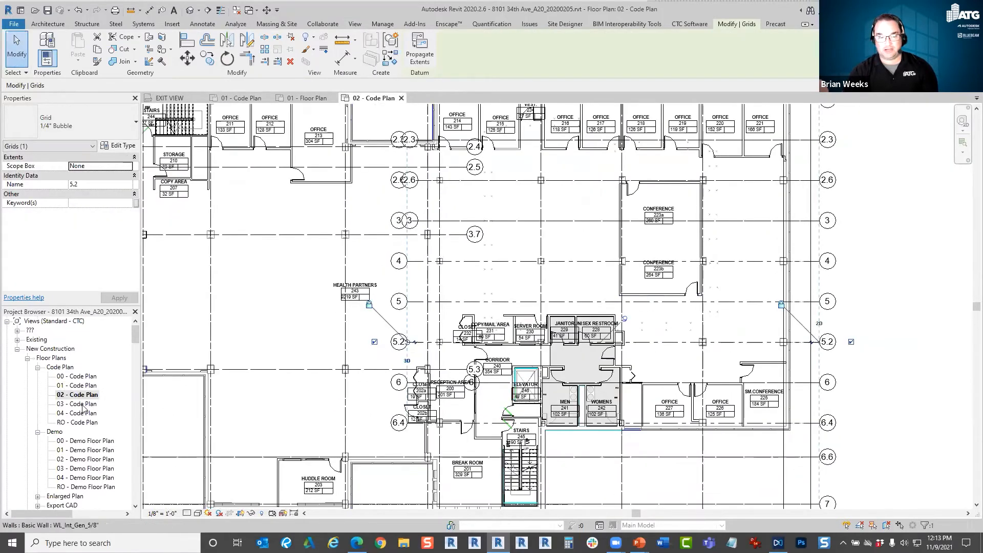
{"action": "left_click", "coordinate": [85, 405]}
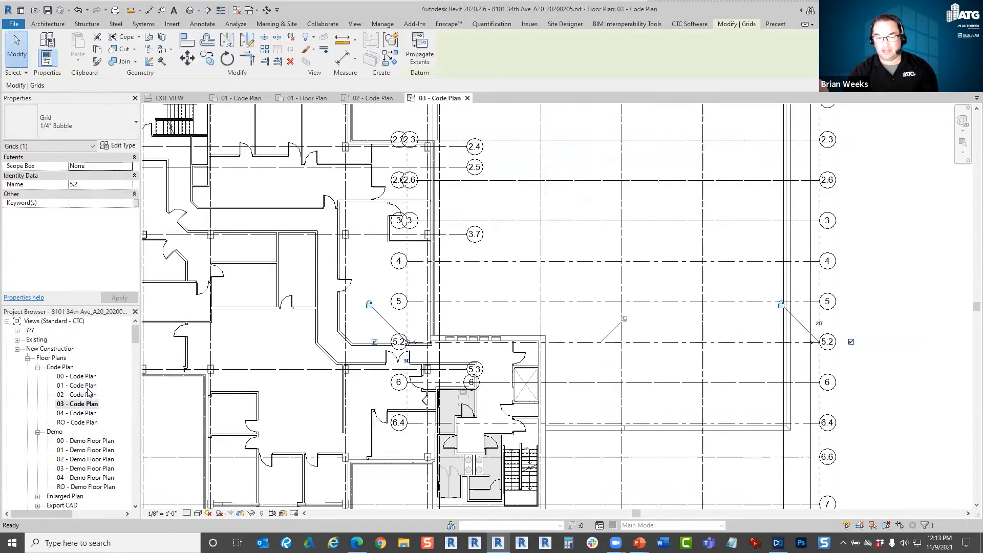
Close the 02 - Code Plan and 03 - Code Plan views and return to the 01 - Code Plan view.
{"action": "scroll", "coordinate": [609, 404], "scroll_direction": "down", "scroll_amount": 3}
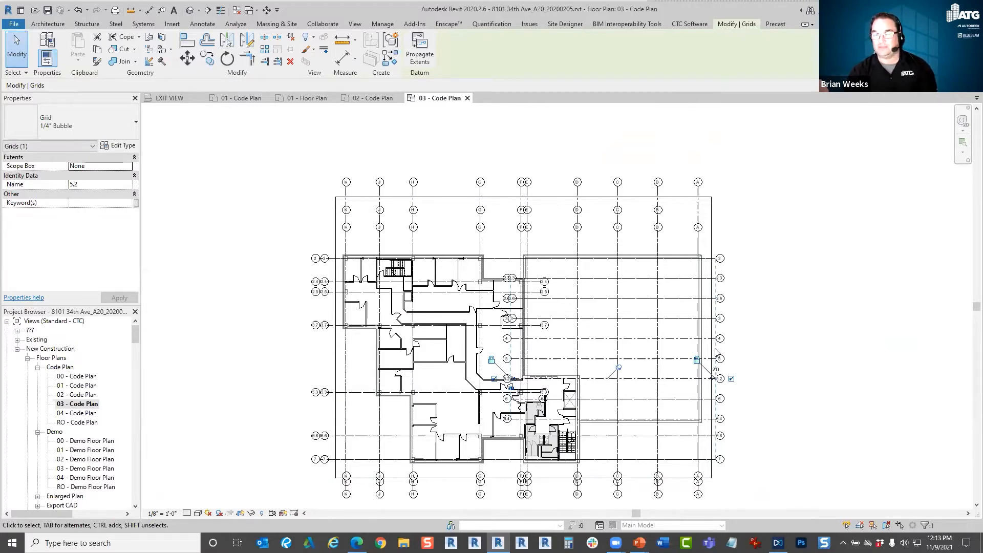
{"action": "left_click", "coordinate": [484, 145]}
{"action": "left_click", "coordinate": [373, 99]}
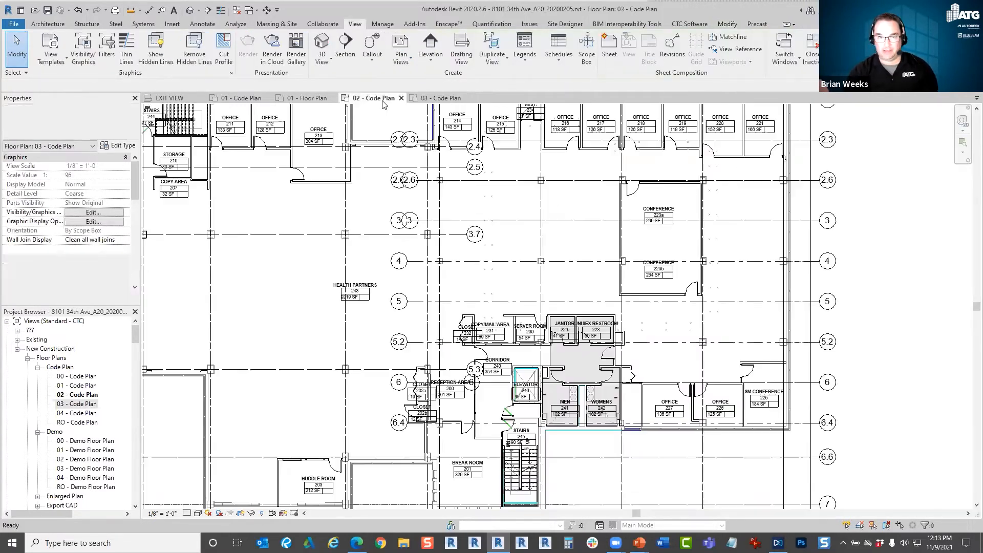
{"action": "left_click", "coordinate": [401, 99]}
{"action": "left_click", "coordinate": [401, 98]}
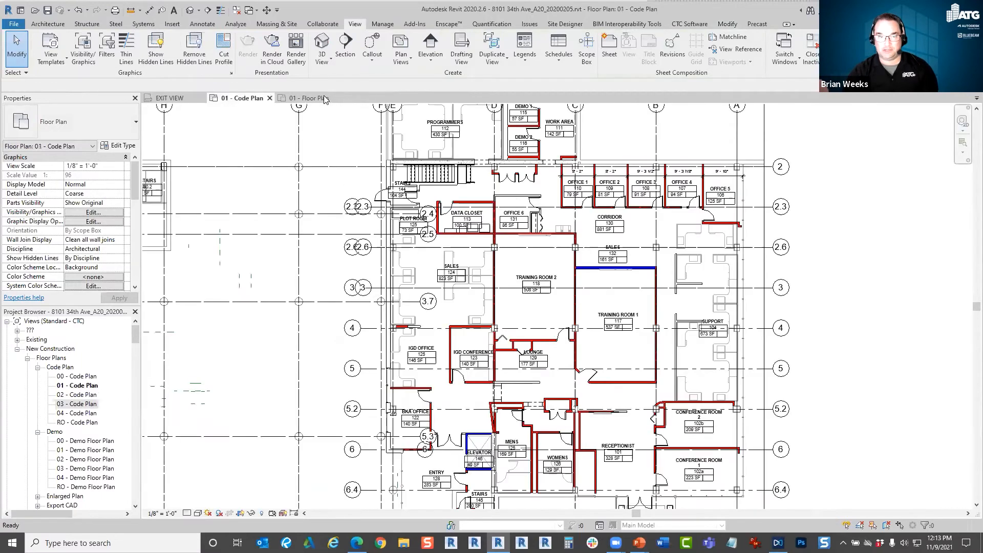
{"action": "left_click", "coordinate": [327, 98]}
{"action": "left_click", "coordinate": [242, 98]}
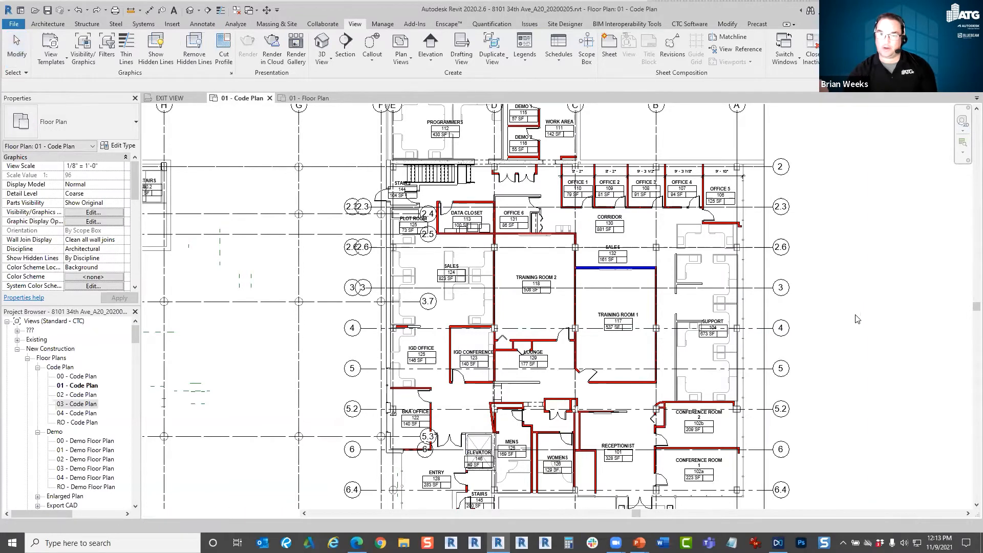
Undo the elevator wall's rating change and the red and blue fire rating overrides in the 01 - Code Plan view.
{"action": "scroll", "coordinate": [853, 317], "scroll_direction": "up", "scroll_amount": 3}
{"action": "scroll", "coordinate": [545, 416], "scroll_direction": "down", "scroll_amount": 4}
{"action": "middle_click_drag", "start_coordinate": [592, 225], "coordinate": [577, 309]}
{"action": "scroll", "coordinate": [586, 334], "scroll_direction": "up", "scroll_amount": 2}
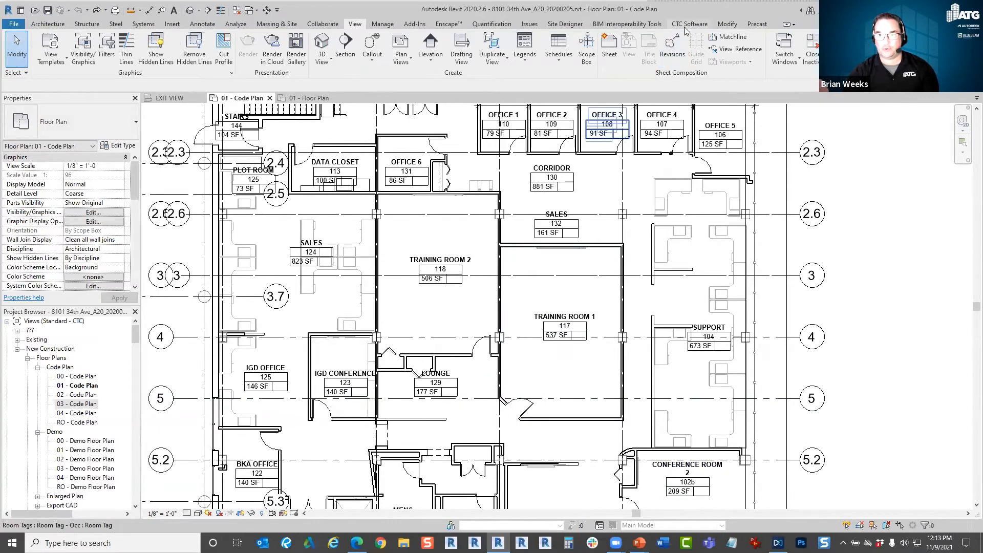
Open the Fire Rating tool from the CTC BIM Project Suite and maximize its window.
{"action": "left_click", "coordinate": [947, 9]}
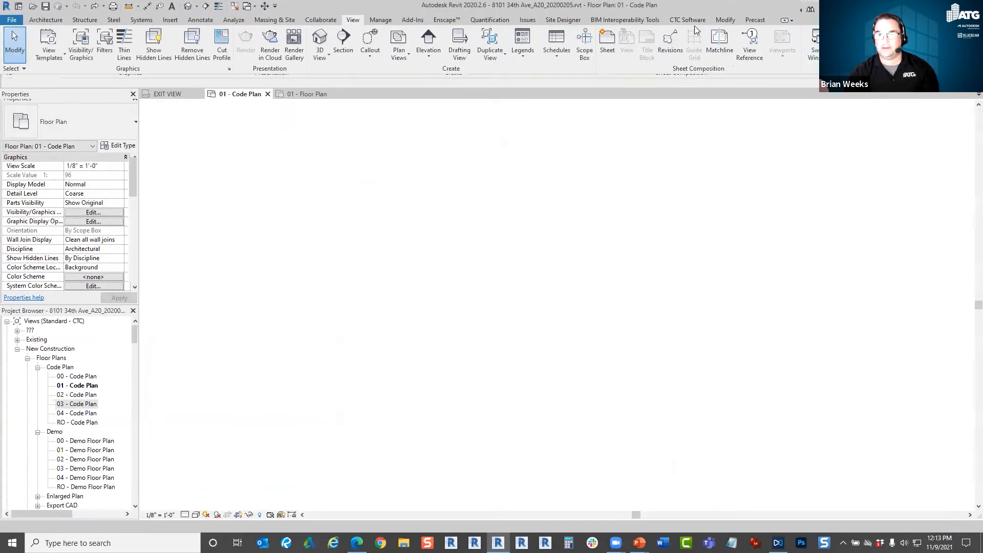
{"action": "left_click", "coordinate": [689, 20]}
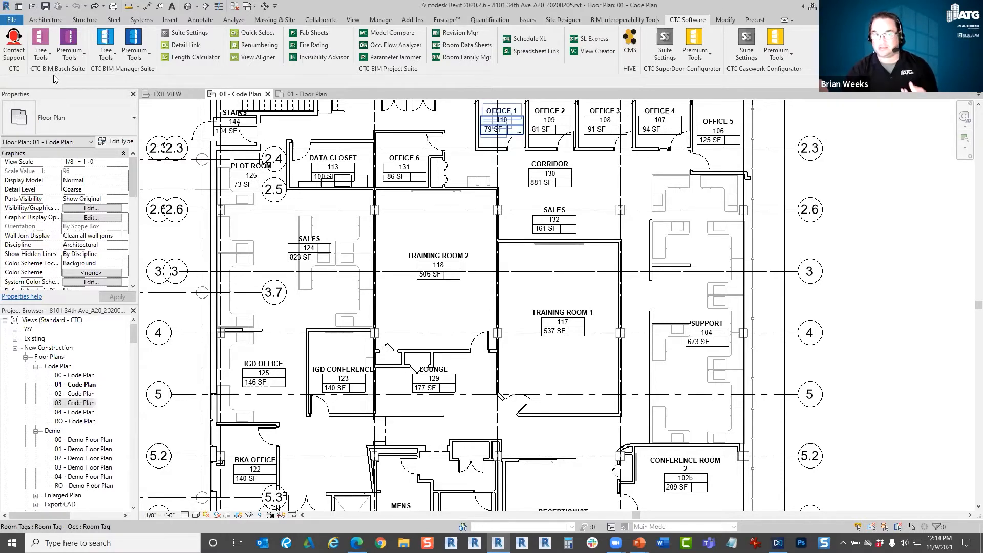
{"action": "left_click", "coordinate": [129, 59]}
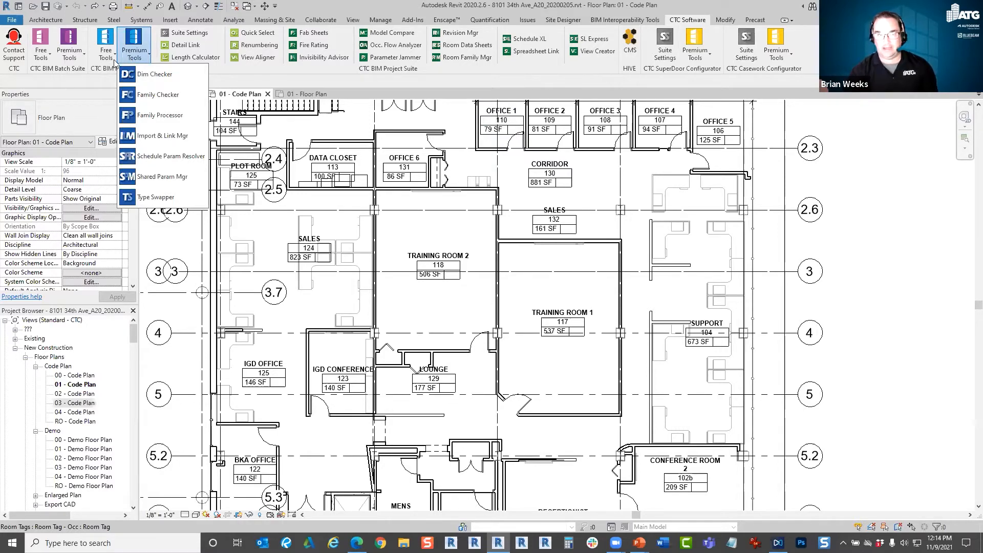
{"action": "left_click", "coordinate": [106, 57]}
{"action": "left_click", "coordinate": [106, 60]}
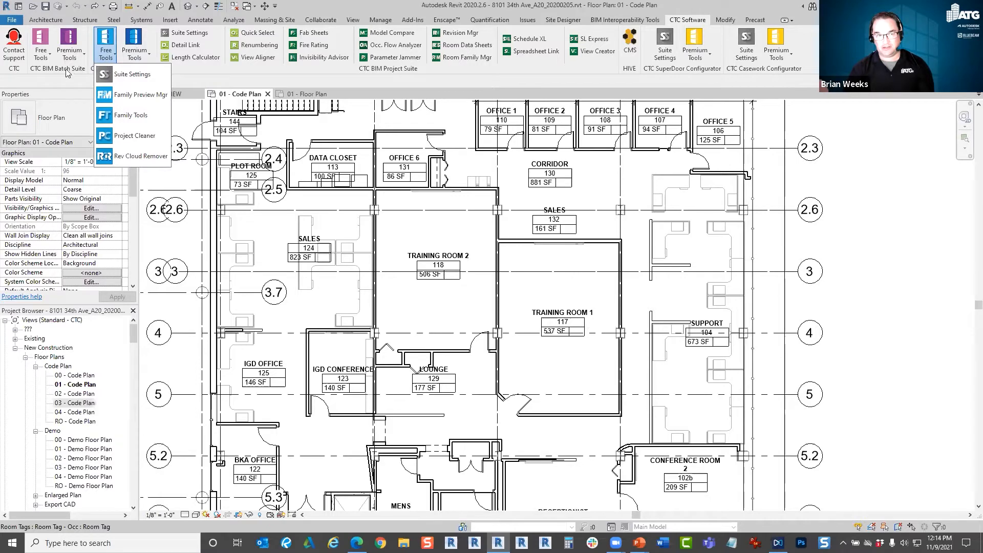
{"action": "left_click", "coordinate": [105, 55]}
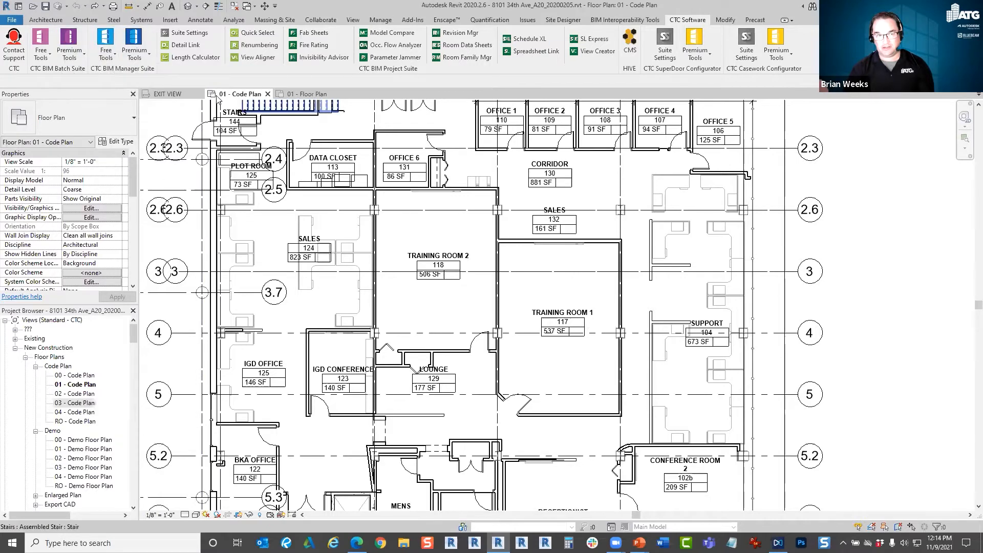
{"action": "left_click", "coordinate": [317, 47]}
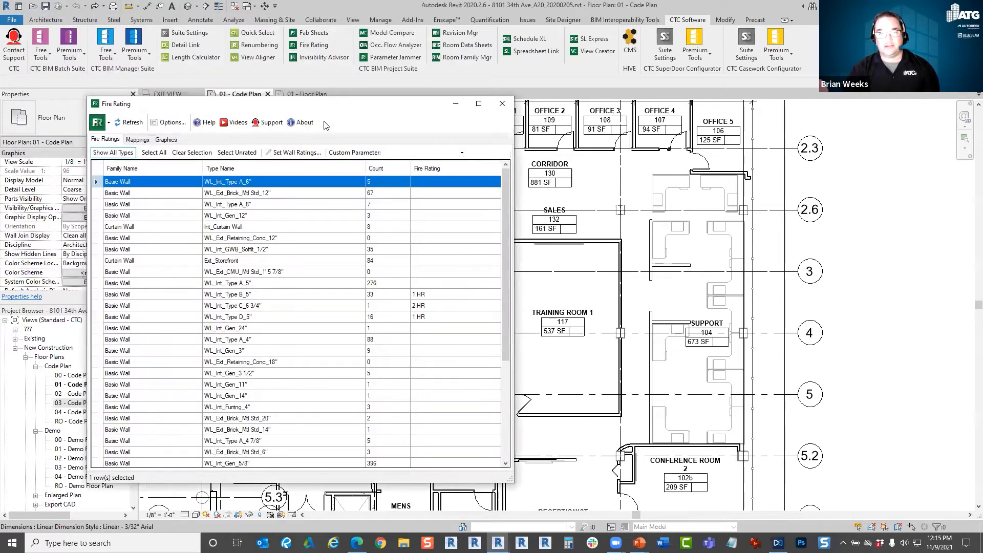
{"action": "left_click_drag", "start_coordinate": [322, 109], "coordinate": [301, 93]}
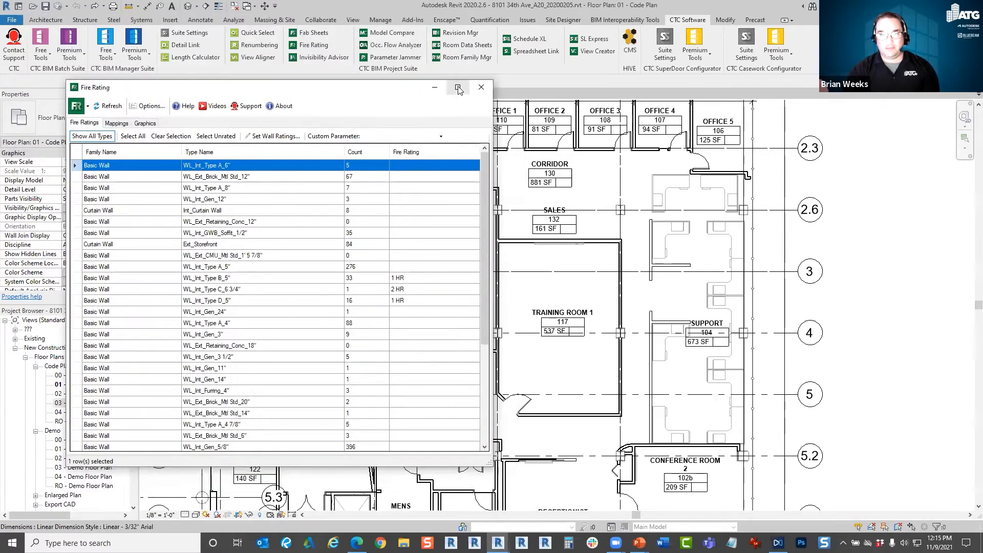
{"action": "left_click", "coordinate": [457, 87]}
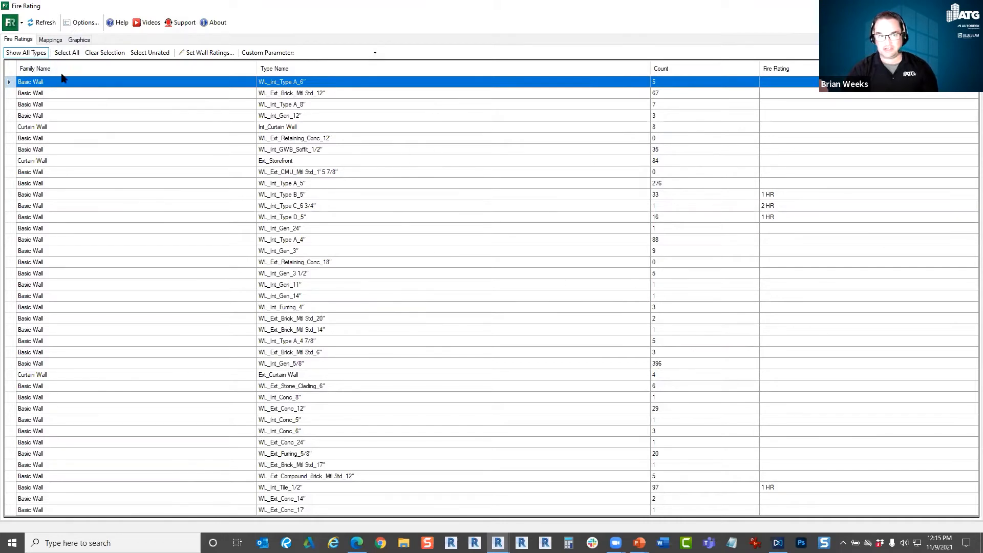
Review the Fire Rating tool's mappings and graphics settings and return to the list of wall type ratings.
{"action": "left_click", "coordinate": [51, 41]}
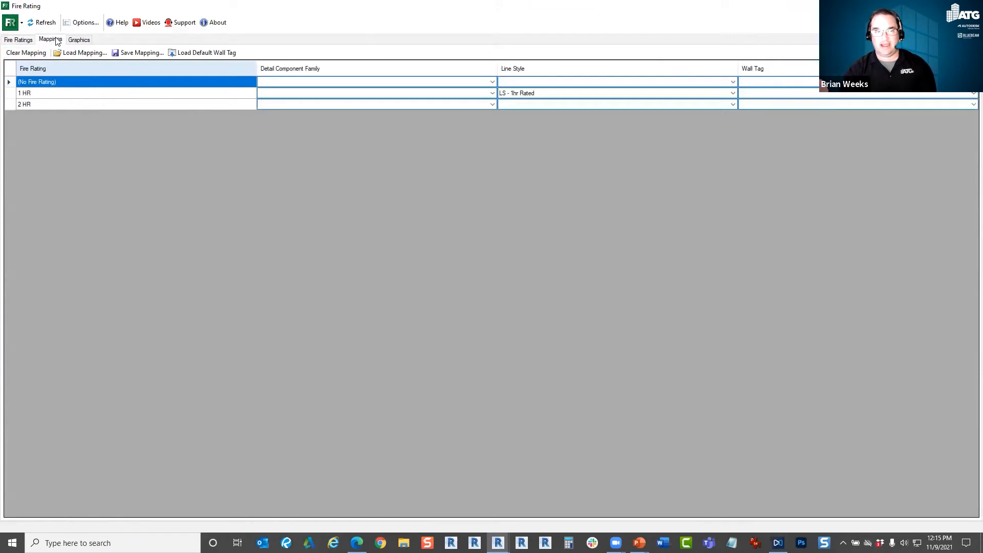
{"action": "left_click", "coordinate": [78, 40]}
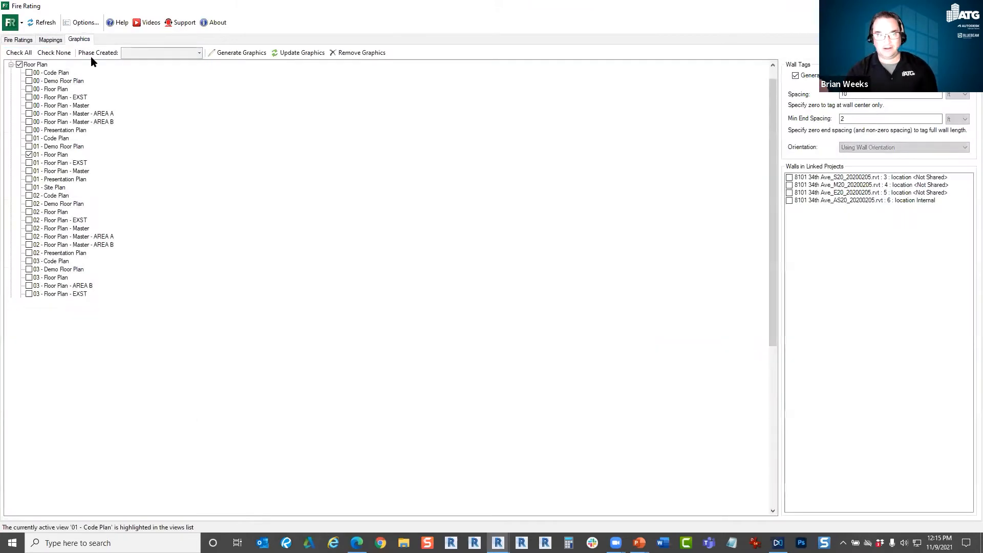
{"action": "left_click", "coordinate": [17, 40]}
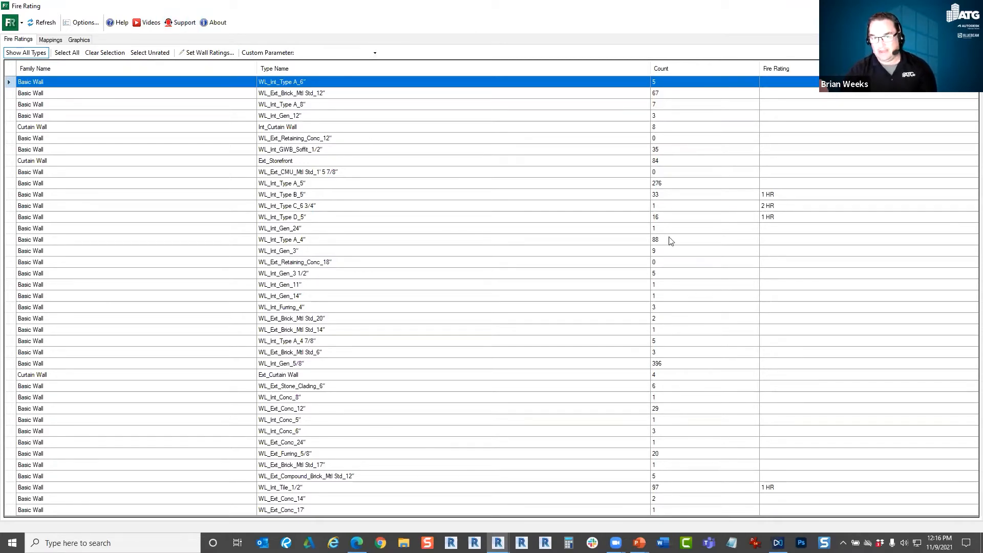
View the Fire Rating tool's support request form and YouTube playlist in the browser, returning to the tool after each.
{"action": "left_click", "coordinate": [180, 22]}
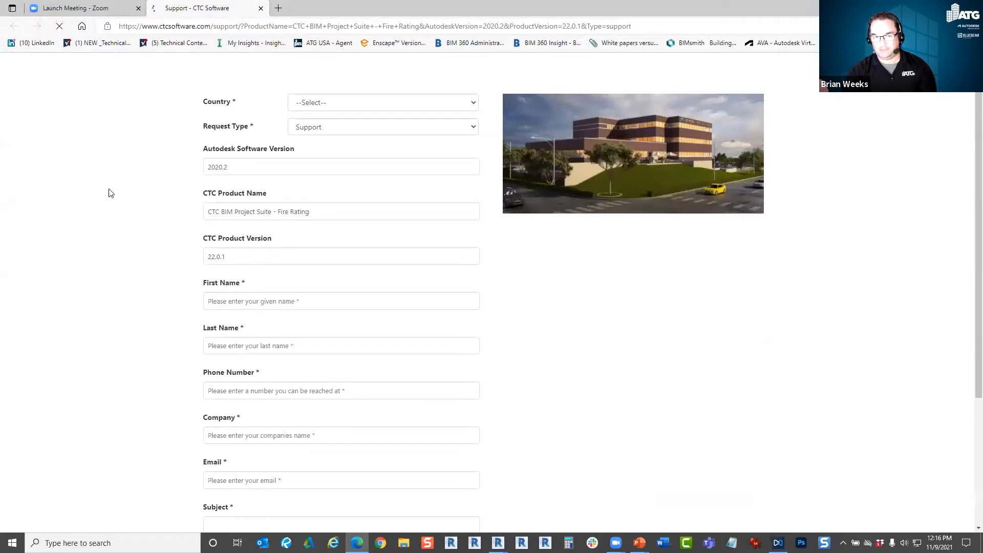
{"action": "scroll", "coordinate": [122, 191], "scroll_direction": "down", "scroll_amount": 3}
{"action": "scroll", "coordinate": [547, 352], "scroll_direction": "up", "scroll_amount": 1}
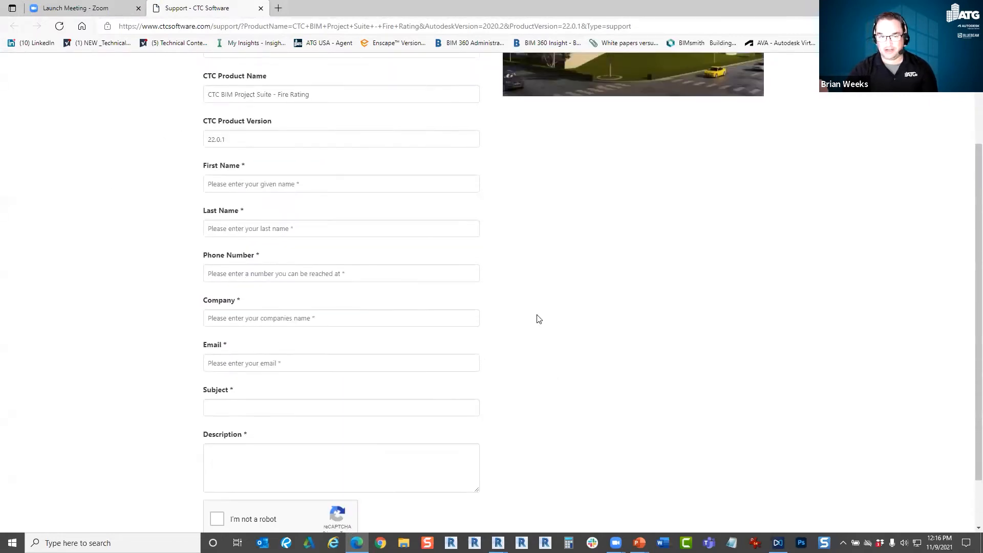
{"action": "scroll", "coordinate": [538, 402], "scroll_direction": "up", "scroll_amount": 2}
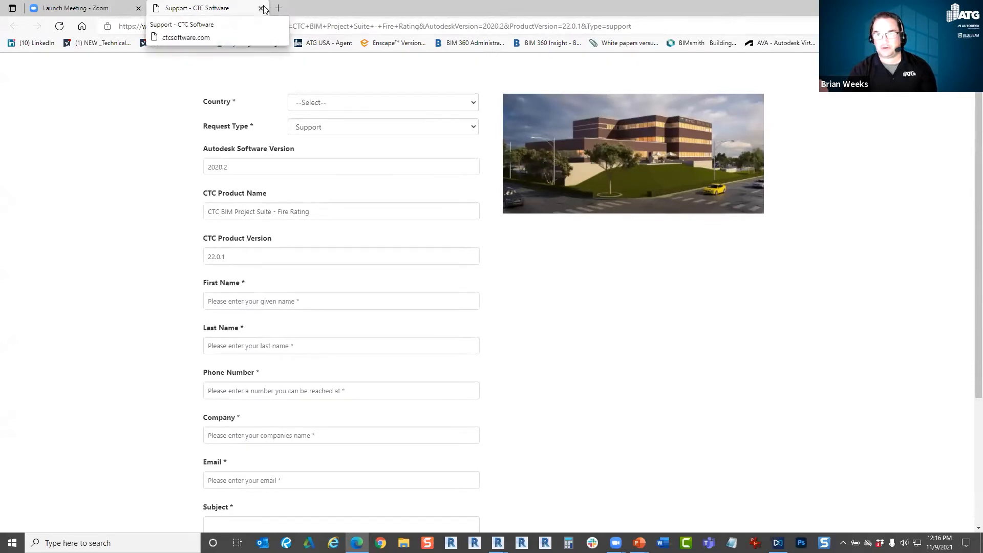
{"action": "key", "text": "alt+Tab"}
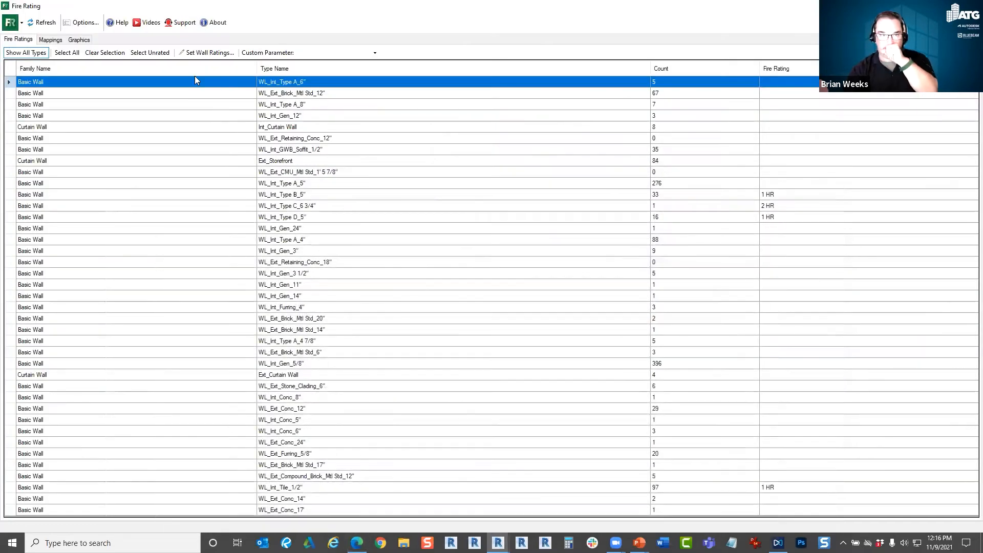
{"action": "left_click", "coordinate": [148, 24]}
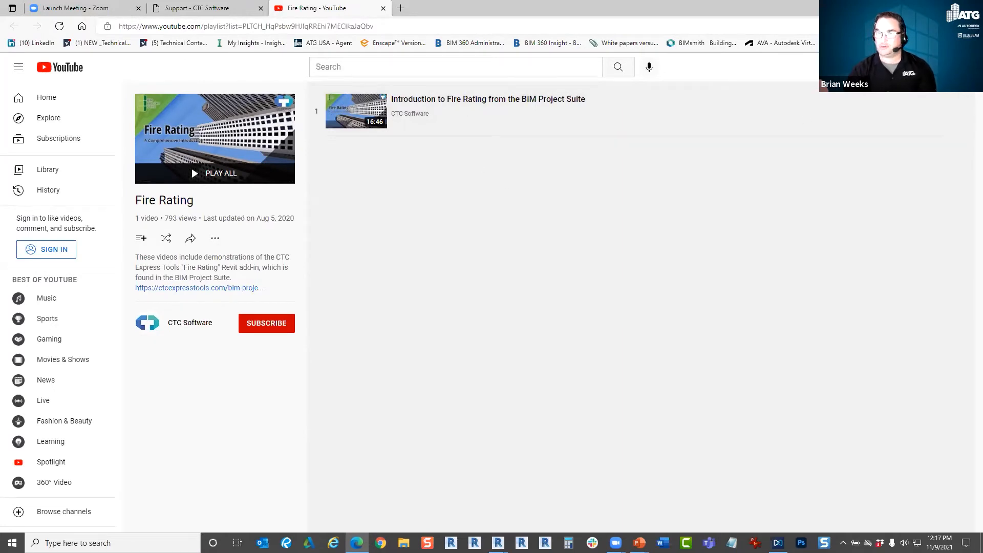
{"action": "key", "text": "alt+Tab"}
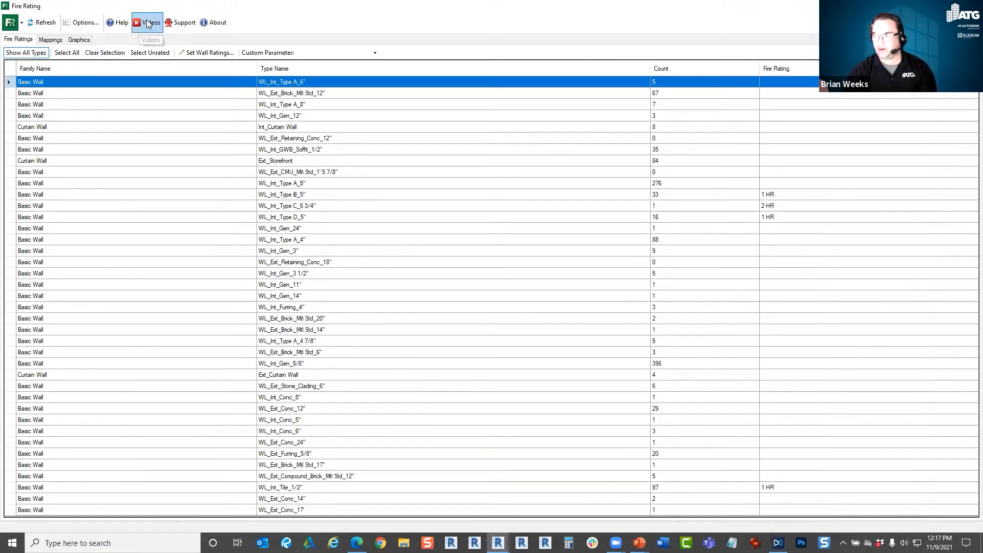
Open the Fire Rating tool's options, review the available wall type parameters and keep Fire Rating as the fire rating type parameter.
{"action": "left_click", "coordinate": [80, 24]}
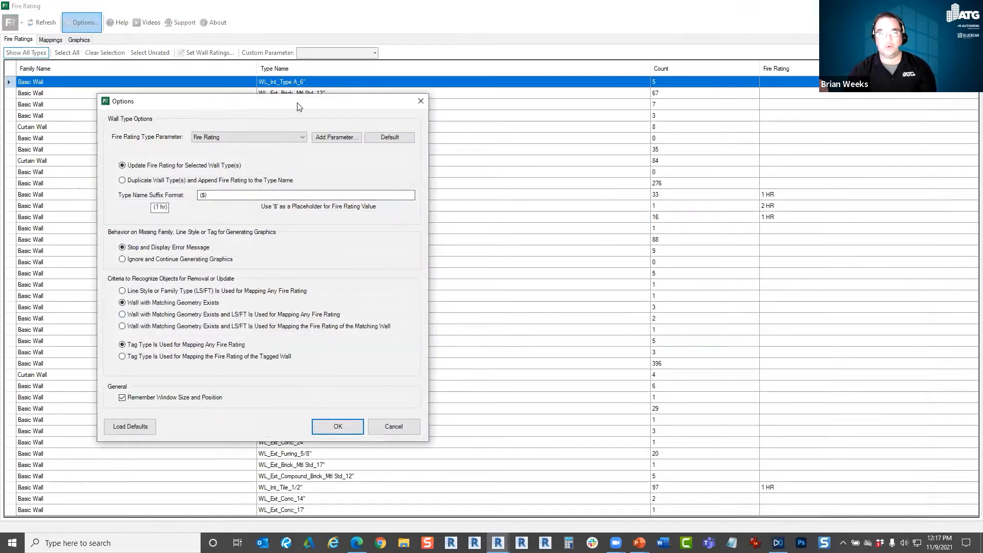
{"action": "left_click_drag", "start_coordinate": [303, 106], "coordinate": [430, 119]}
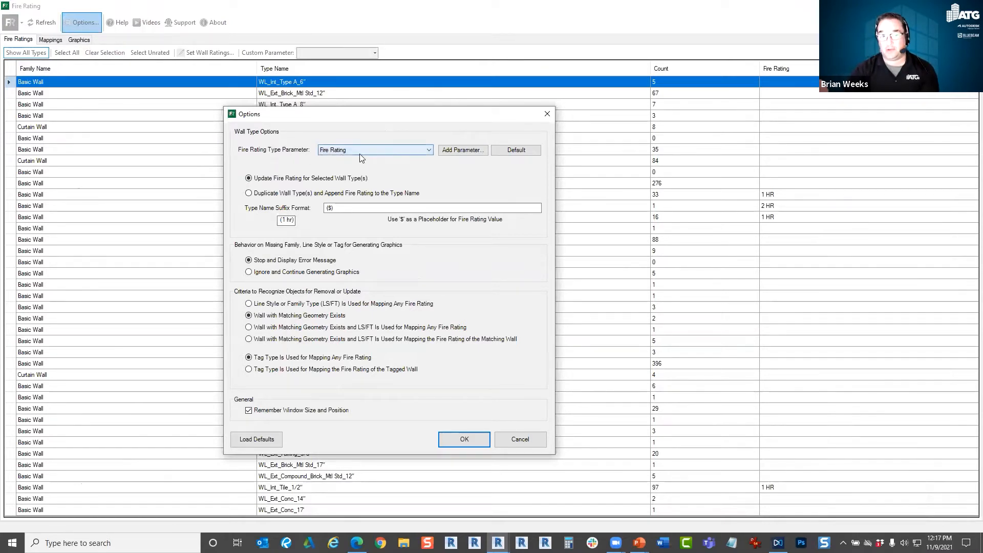
{"action": "left_click", "coordinate": [390, 150]}
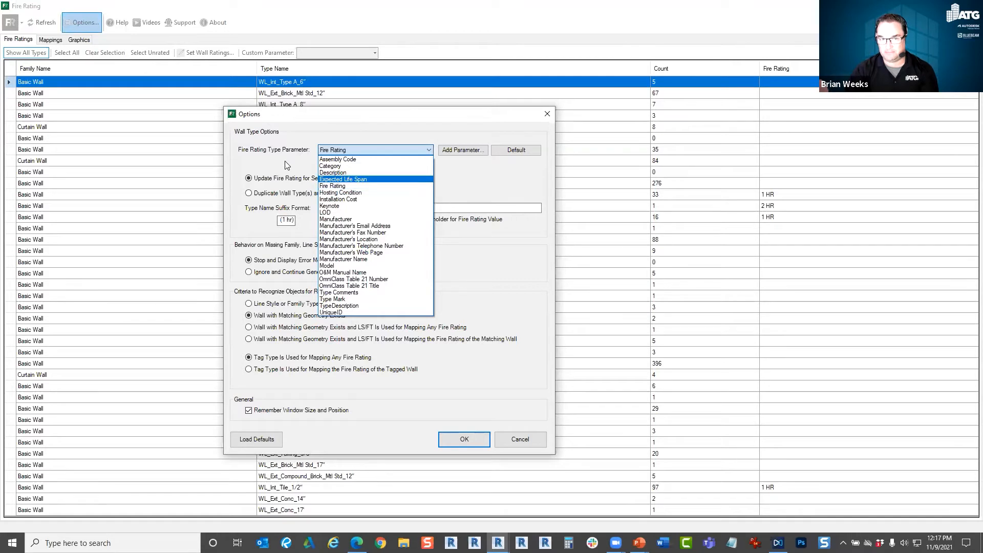
{"action": "left_click", "coordinate": [350, 186]}
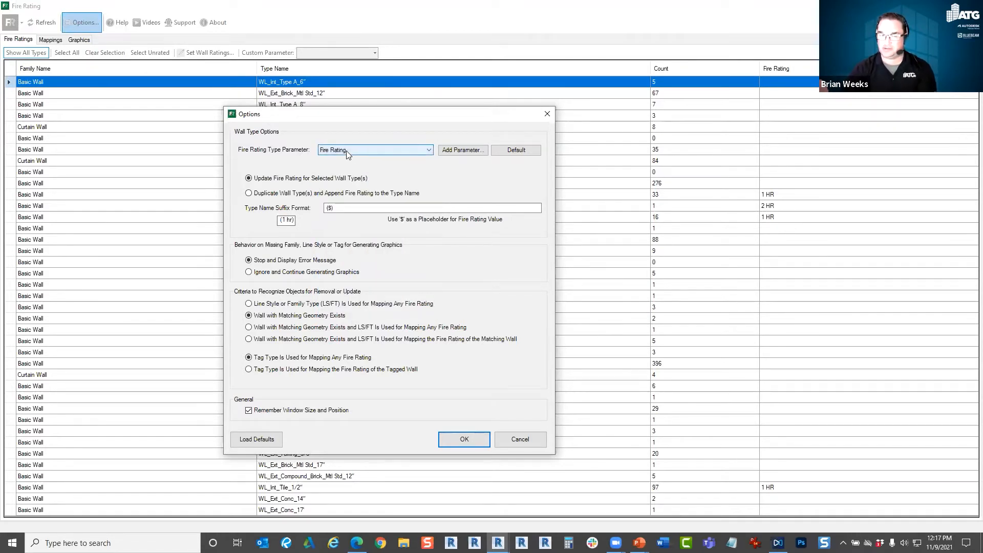
{"action": "left_click", "coordinate": [346, 151]}
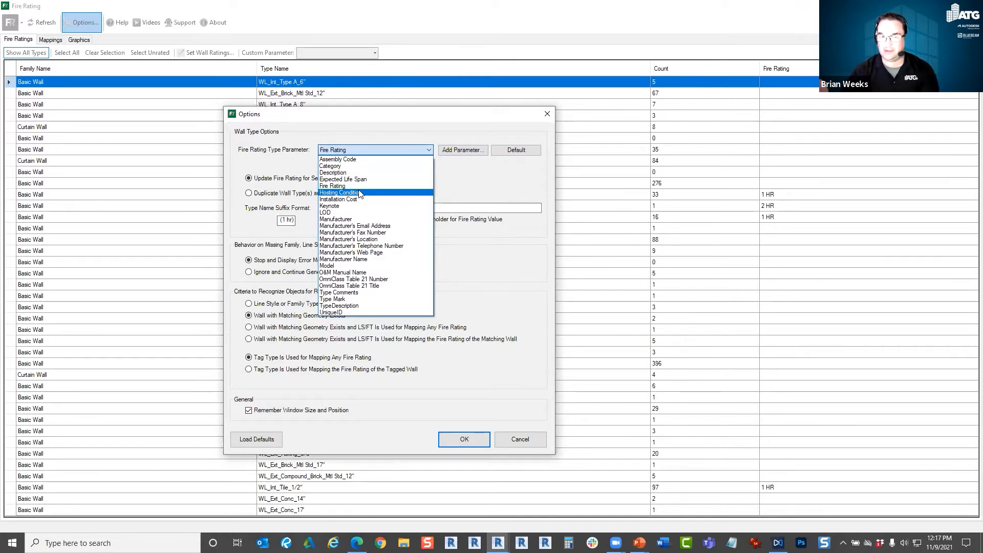
{"action": "left_click", "coordinate": [353, 186]}
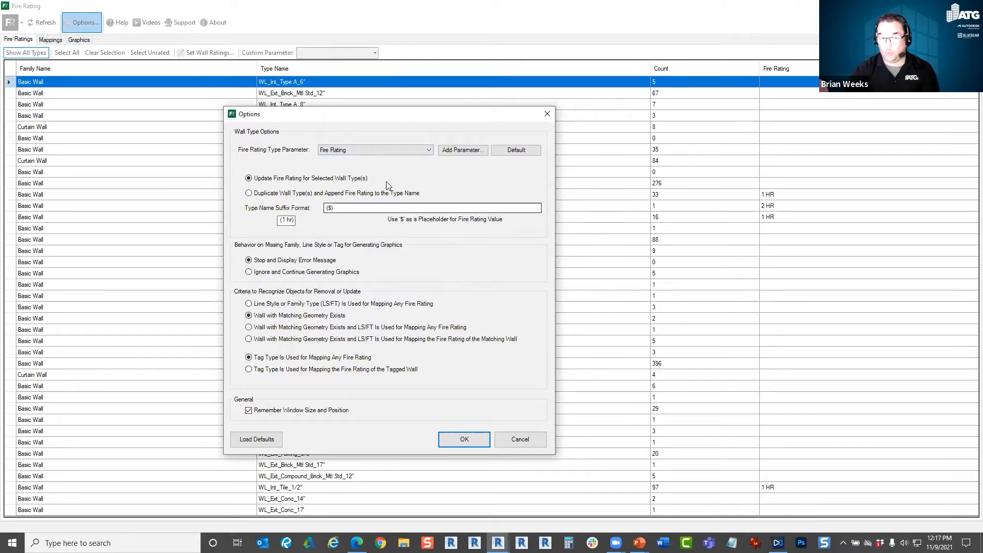
{"action": "left_click", "coordinate": [380, 148]}
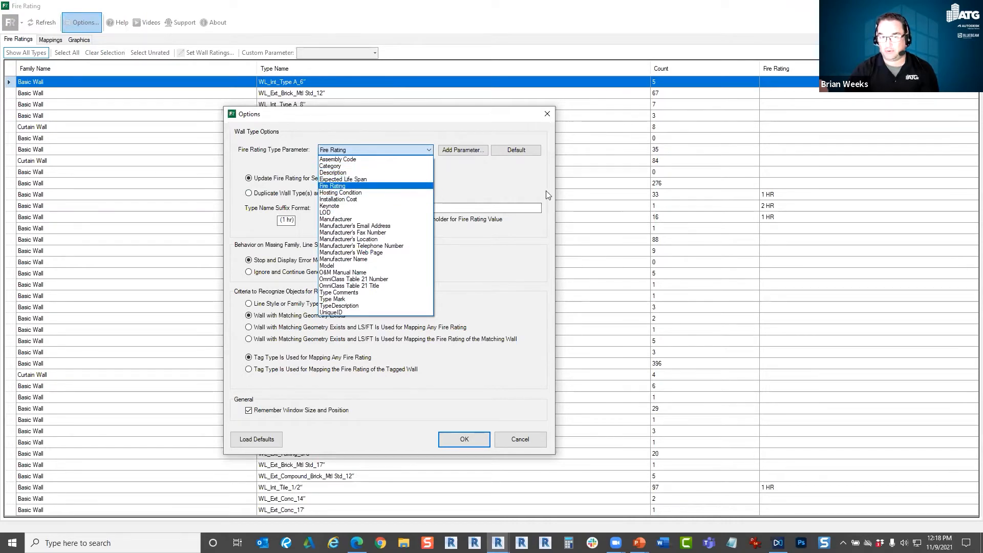
{"action": "left_click", "coordinate": [328, 152]}
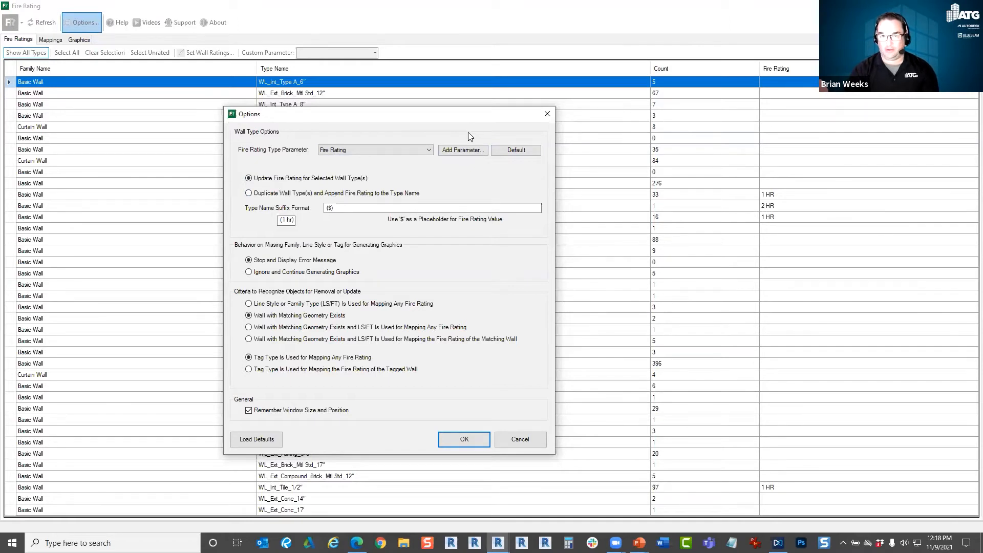
Set missing families, line styles or tags to Ignore and Continue Generating Graphics, keep updating the selected wall types' ratings, and accept the options.
{"action": "left_click_drag", "start_coordinate": [466, 114], "coordinate": [324, 216]}
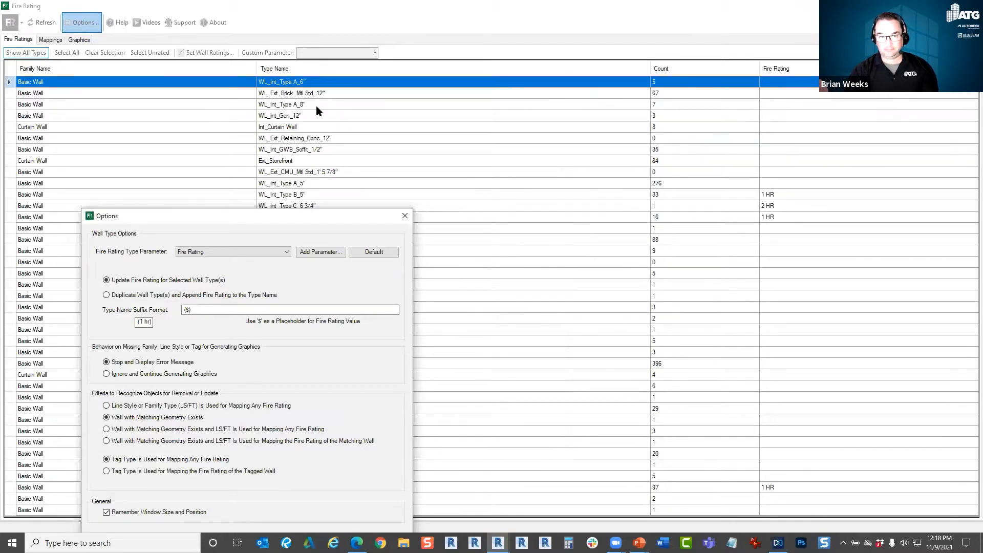
{"action": "left_click_drag", "start_coordinate": [312, 219], "coordinate": [343, 138]}
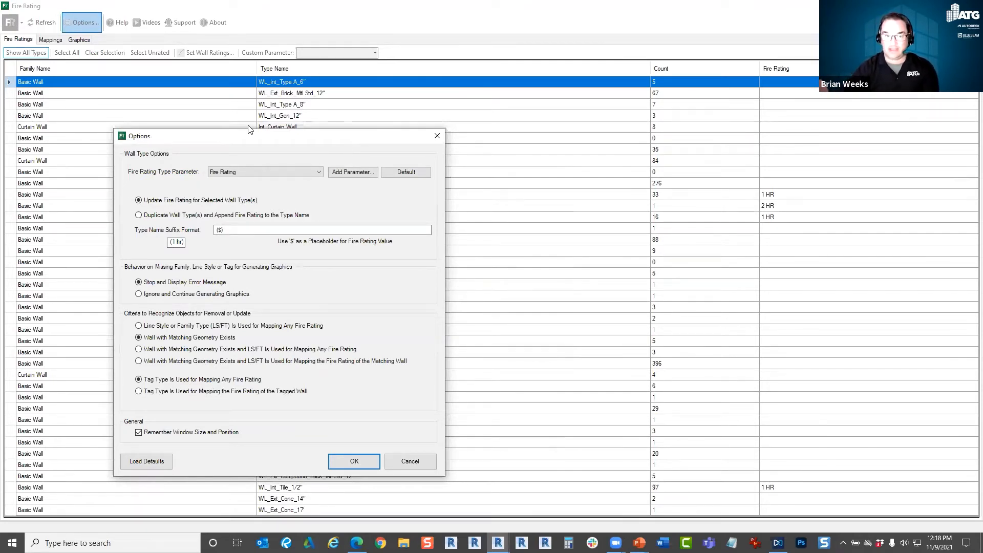
{"action": "left_click", "coordinate": [167, 217]}
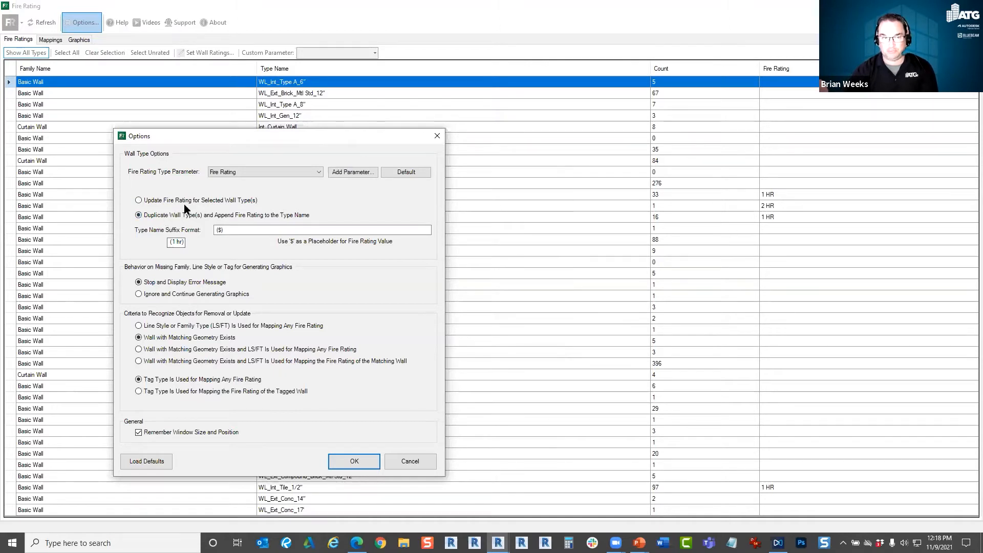
{"action": "left_click", "coordinate": [185, 200]}
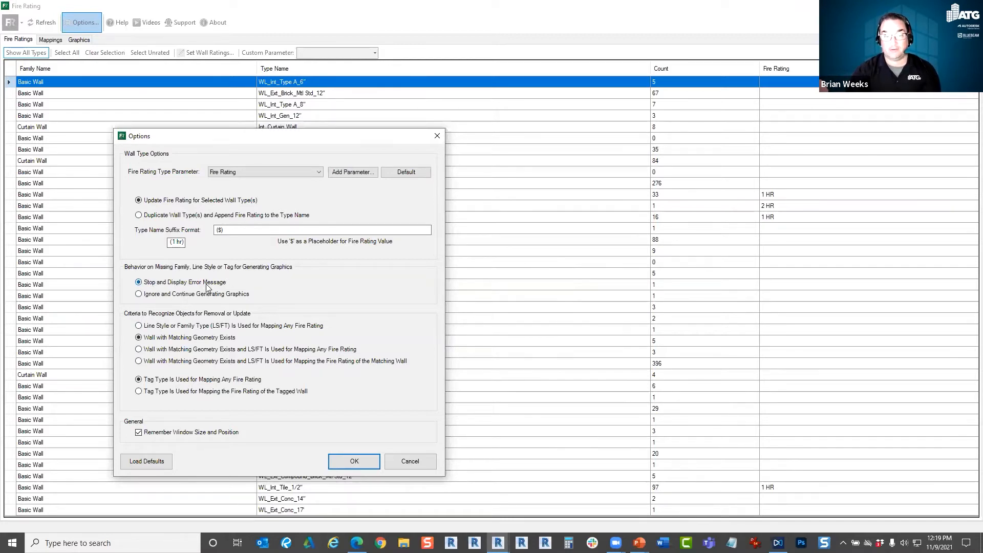
{"action": "left_click", "coordinate": [233, 294]}
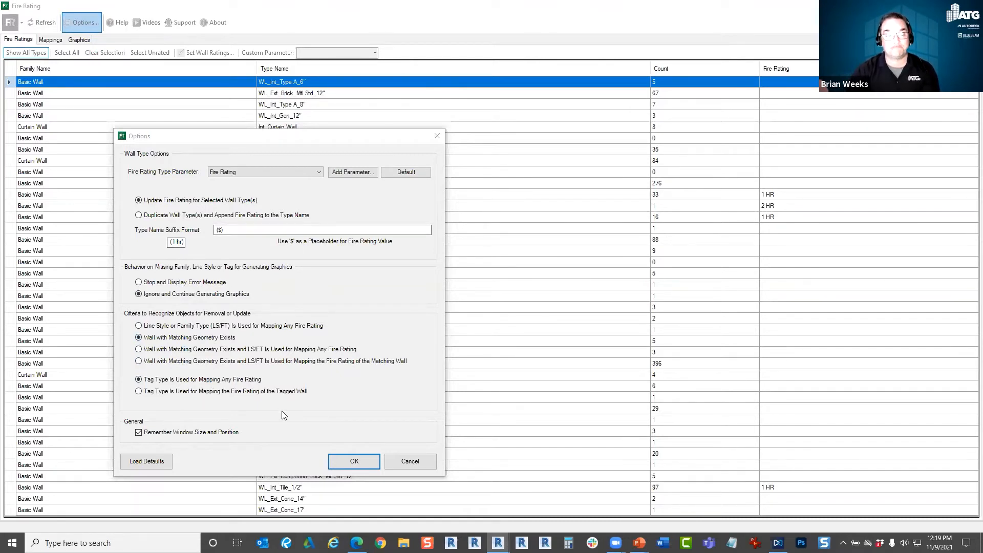
{"action": "left_click", "coordinate": [354, 462]}
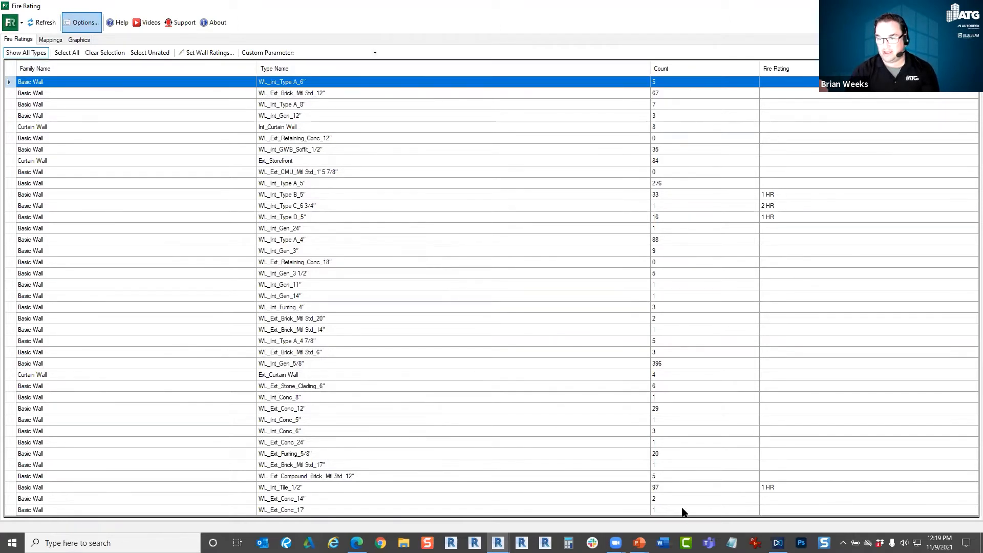
Clear the fire rating of wall type WL_Int_Tile_1/2", updating the selected type rather than duplicating it.
{"action": "left_click", "coordinate": [797, 489]}
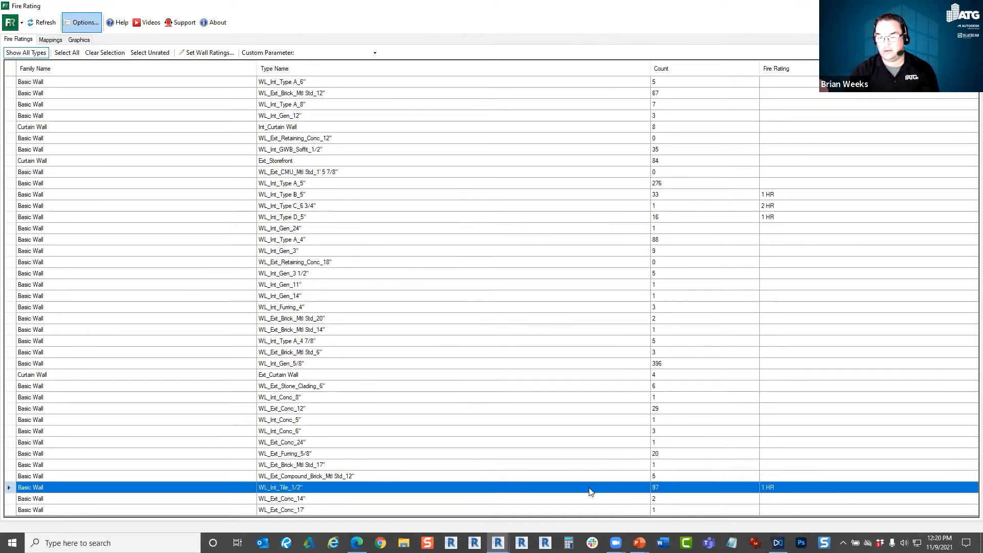
{"action": "double_click", "coordinate": [445, 487]}
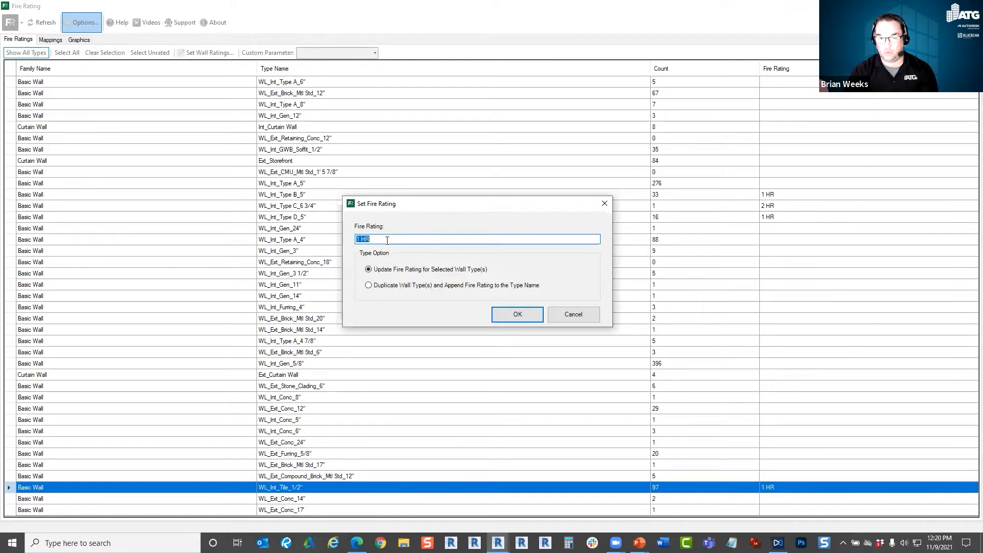
{"action": "key", "text": "BackSpace"}
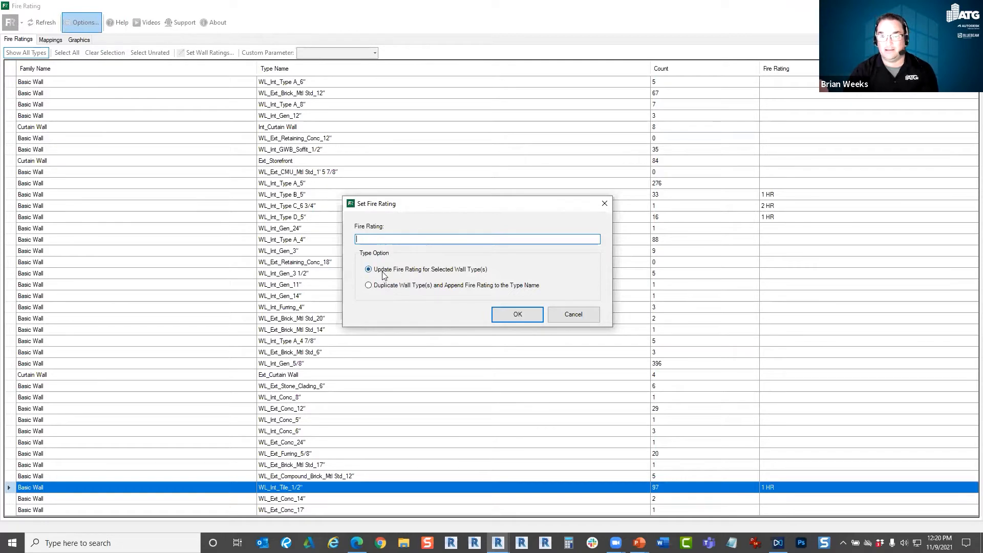
{"action": "left_click", "coordinate": [516, 314]}
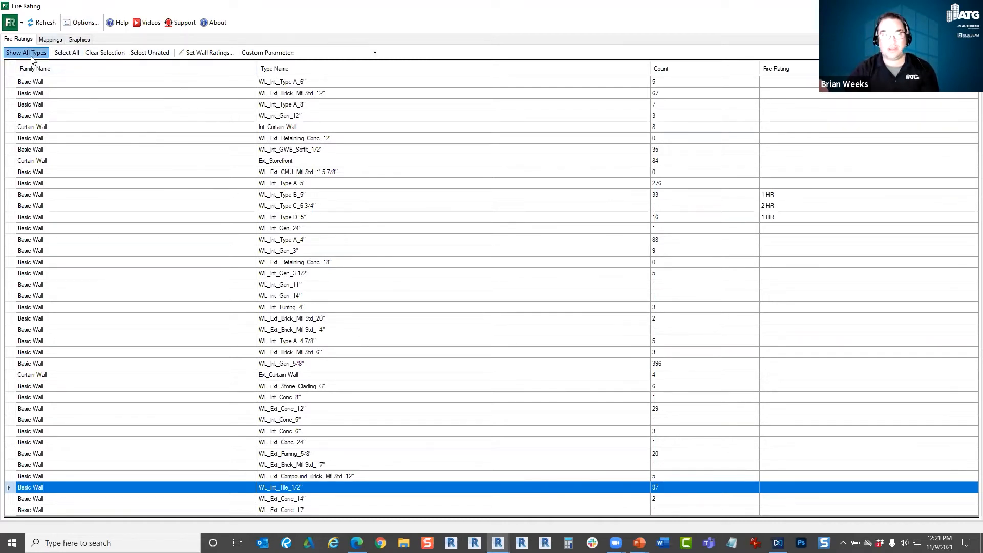
Try selecting all wall types and only the unrated ones, and limit the list to types used in the model.
{"action": "left_click", "coordinate": [69, 56]}
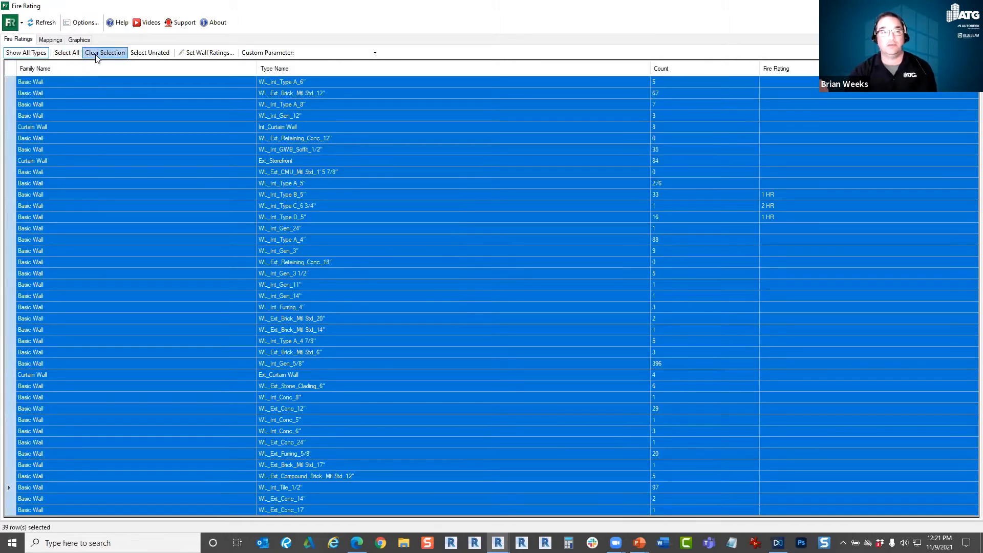
{"action": "left_click", "coordinate": [98, 55]}
{"action": "left_click", "coordinate": [151, 56]}
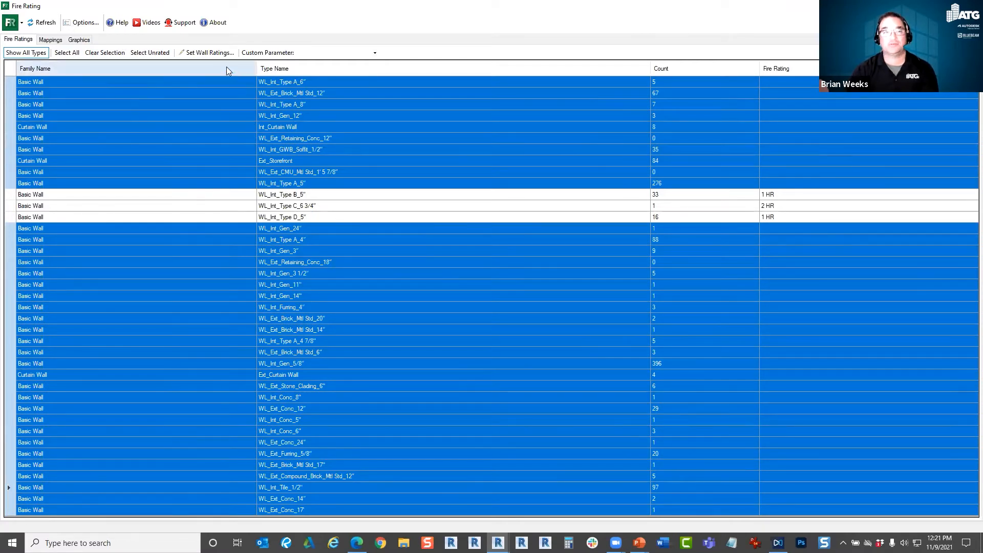
{"action": "left_click", "coordinate": [26, 52]}
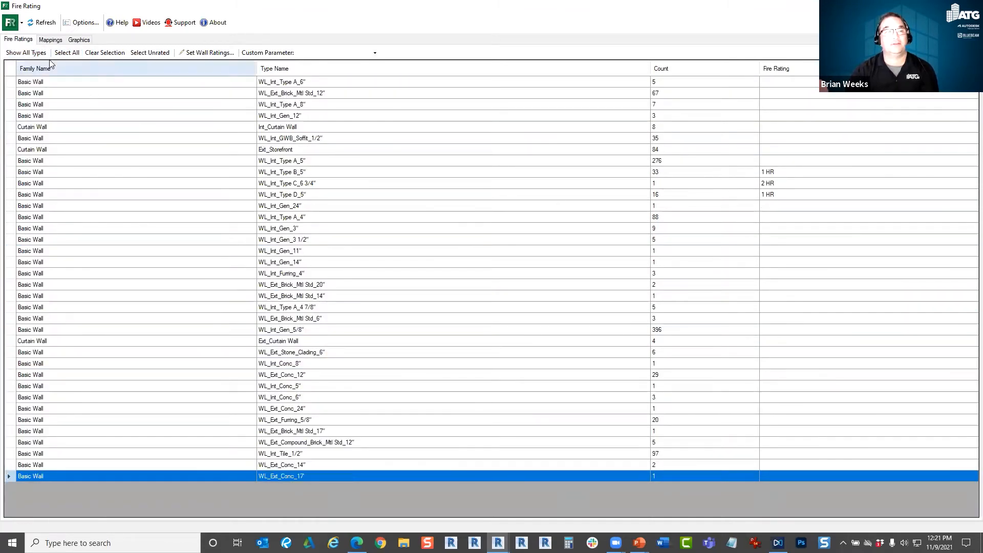
{"action": "left_click", "coordinate": [207, 53]}
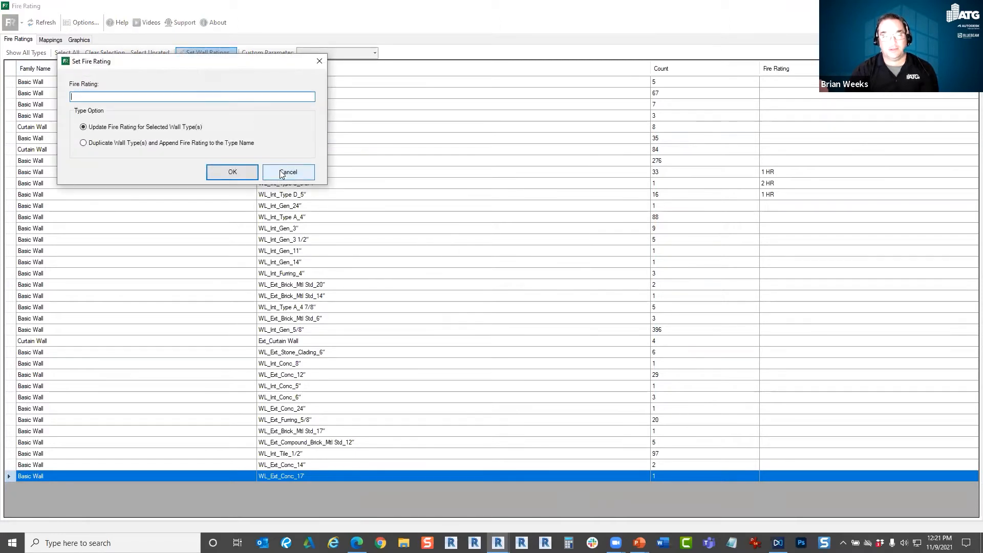
{"action": "left_click", "coordinate": [280, 173]}
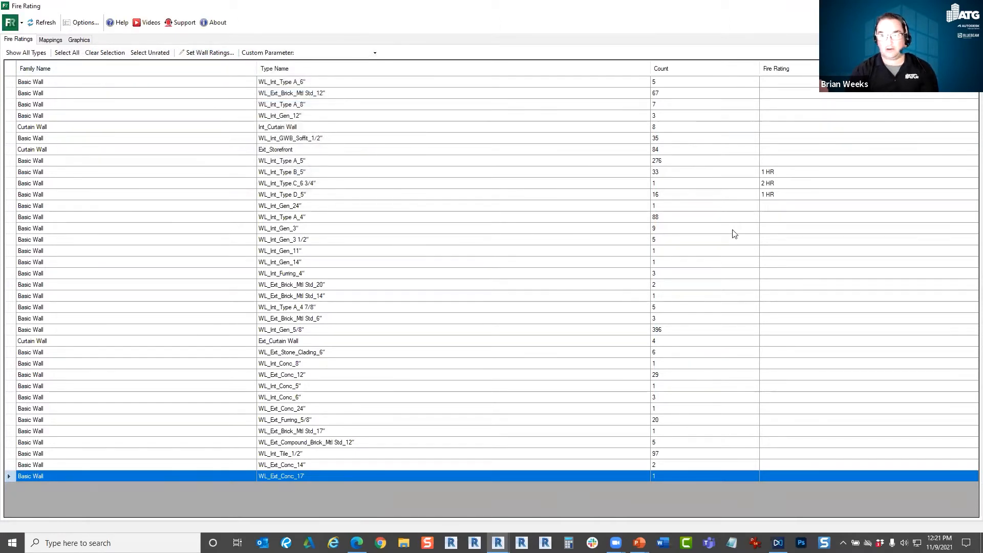
{"action": "left_click", "coordinate": [361, 195]}
{"action": "left_click", "coordinate": [351, 220], "text": "ctrl"}
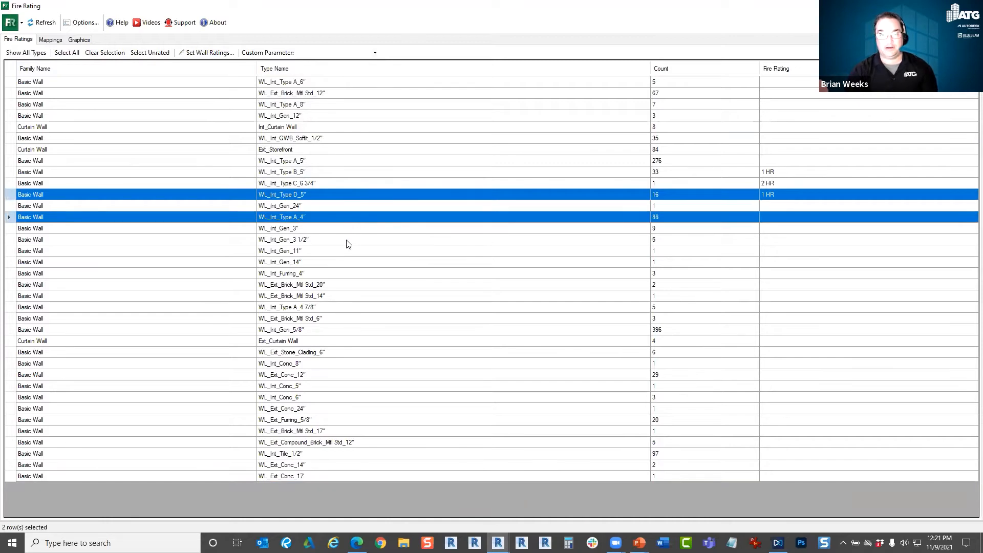
{"action": "left_click", "coordinate": [346, 241], "text": "ctrl"}
Set the fire rating of wall types WL_Int_Type A_4", WL_Int_Gen_3 1/2" and WL_Int_Furring_4" to 3 HR together.
{"action": "left_click", "coordinate": [745, 217]}
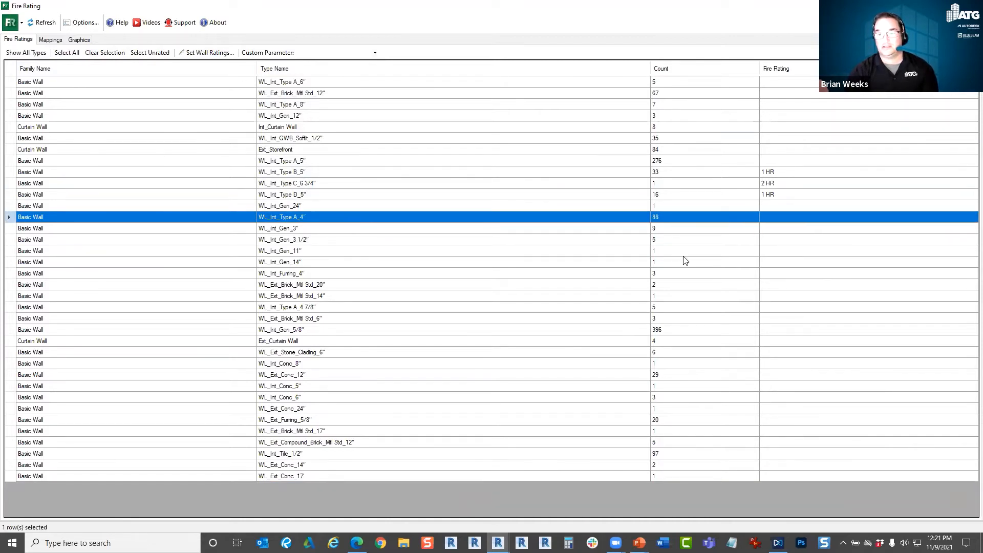
{"action": "left_click", "coordinate": [329, 240], "text": "ctrl"}
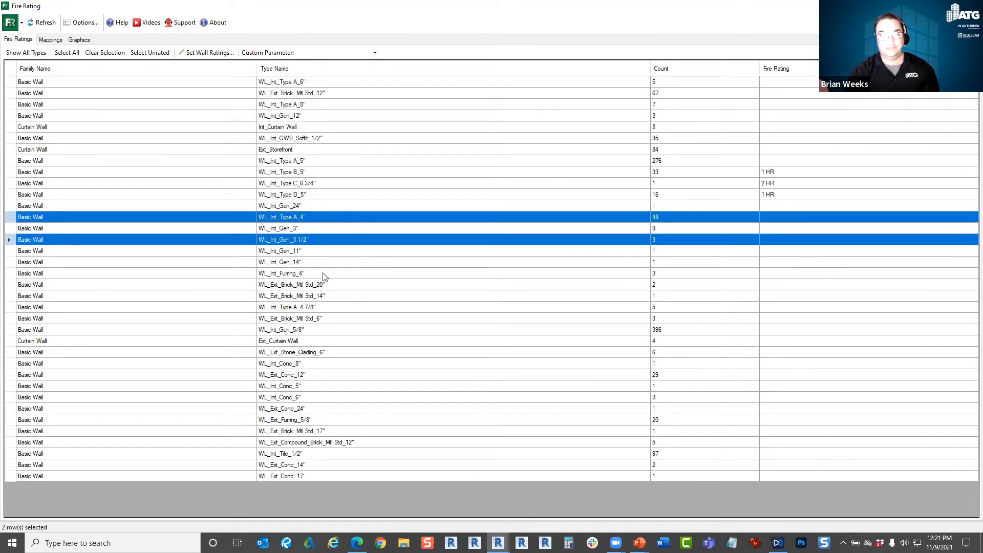
{"action": "left_click", "coordinate": [327, 274], "text": "ctrl"}
{"action": "left_click", "coordinate": [204, 52]}
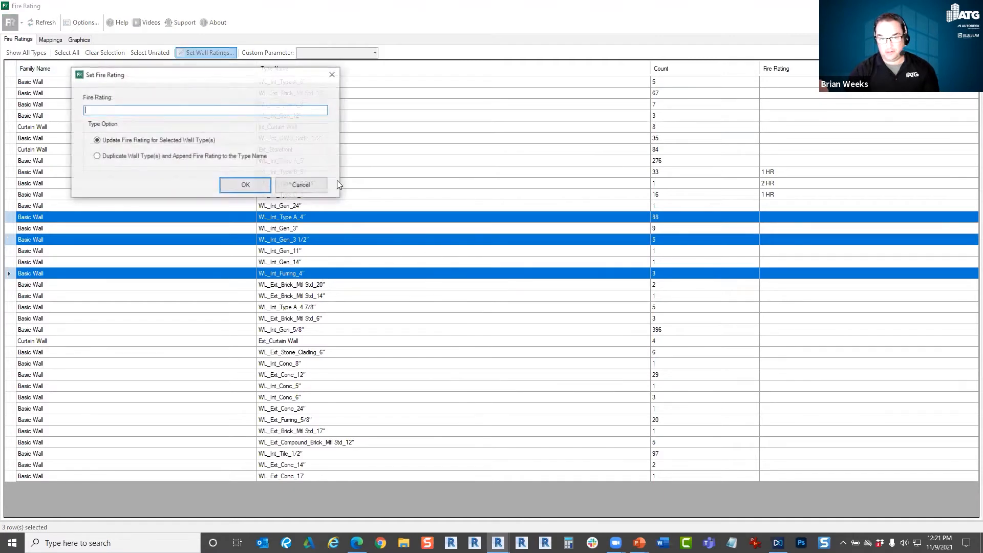
{"action": "type", "text": "3 h"}
{"action": "key", "text": "BackSpace"}
{"action": "key", "text": "Caps_Lock"}
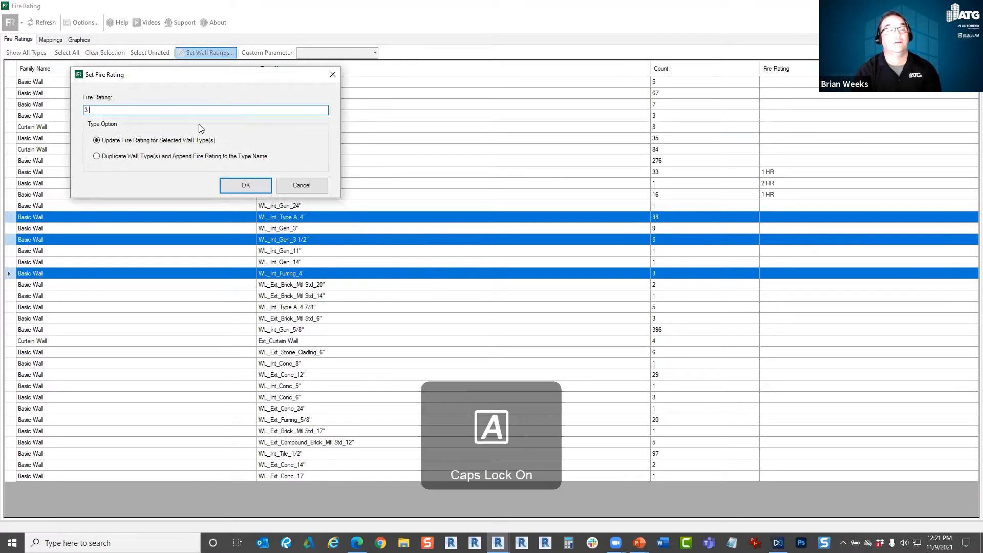
{"action": "type", "text": "HR"}
{"action": "left_click", "coordinate": [246, 185]}
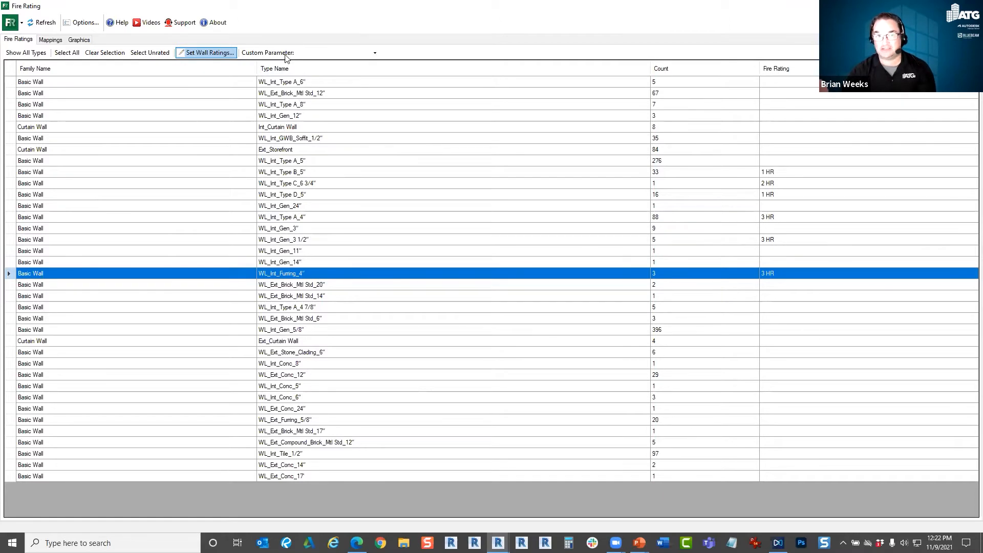
Review the available custom parameters, try Type Name as the custom parameter, and reset it to blank.
{"action": "left_click", "coordinate": [375, 53]}
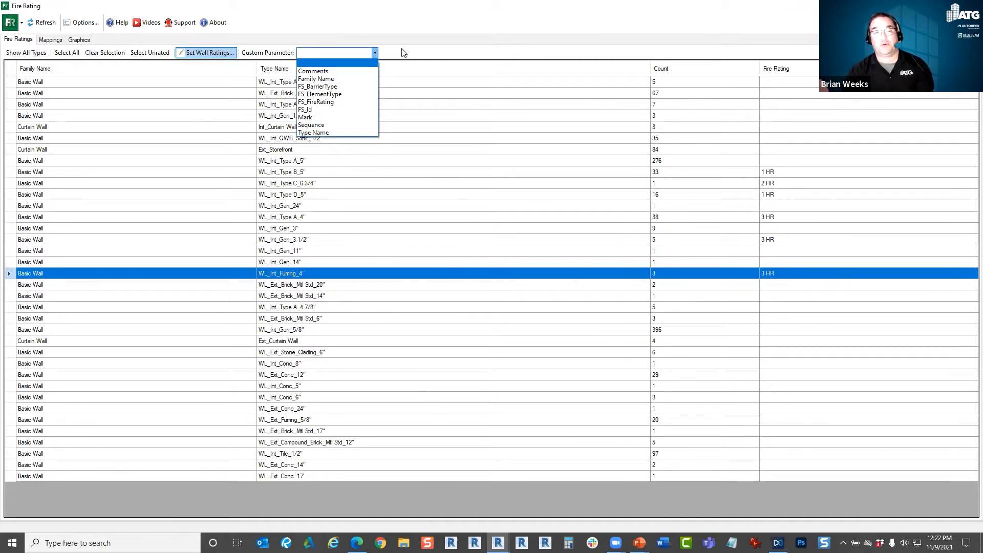
{"action": "left_click", "coordinate": [678, 246]}
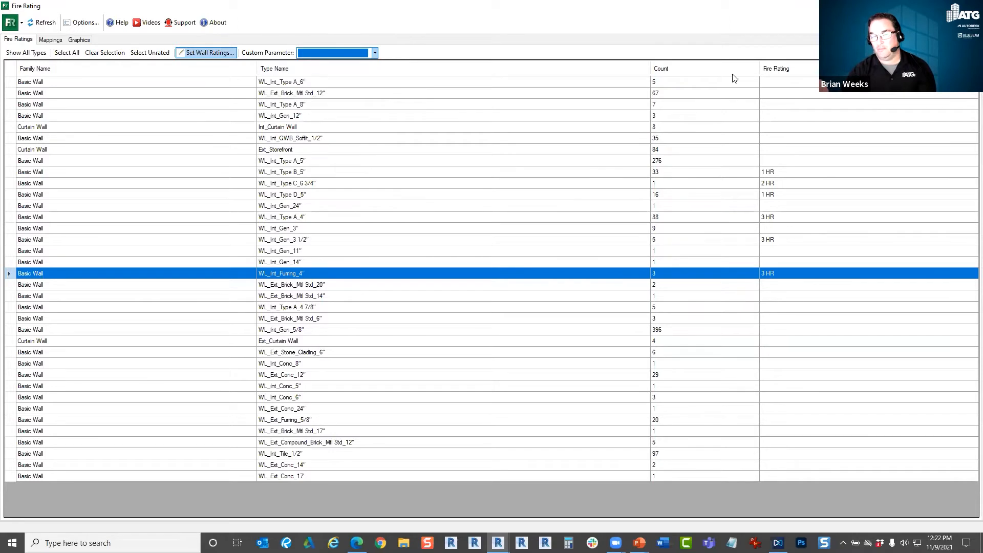
{"action": "left_click", "coordinate": [376, 53]}
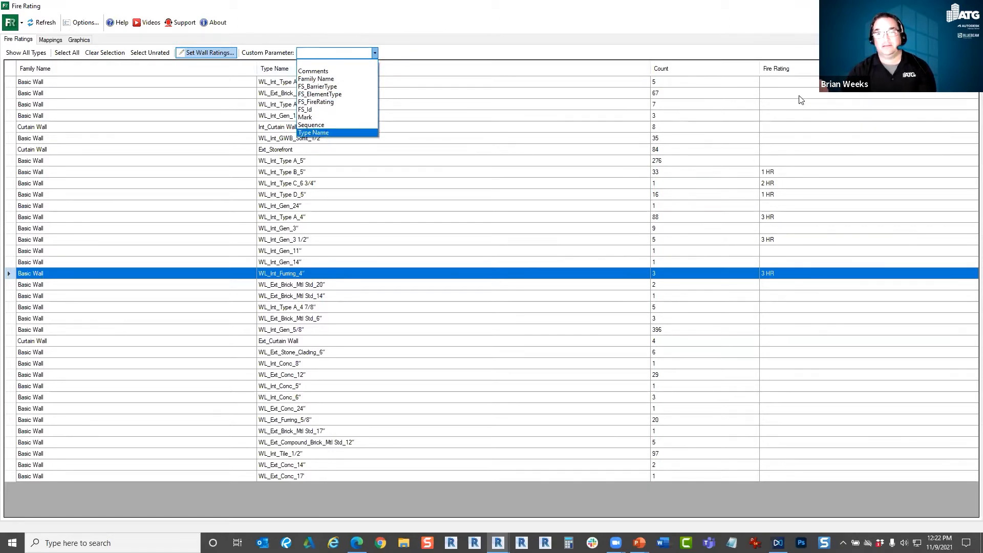
{"action": "left_click", "coordinate": [340, 133]}
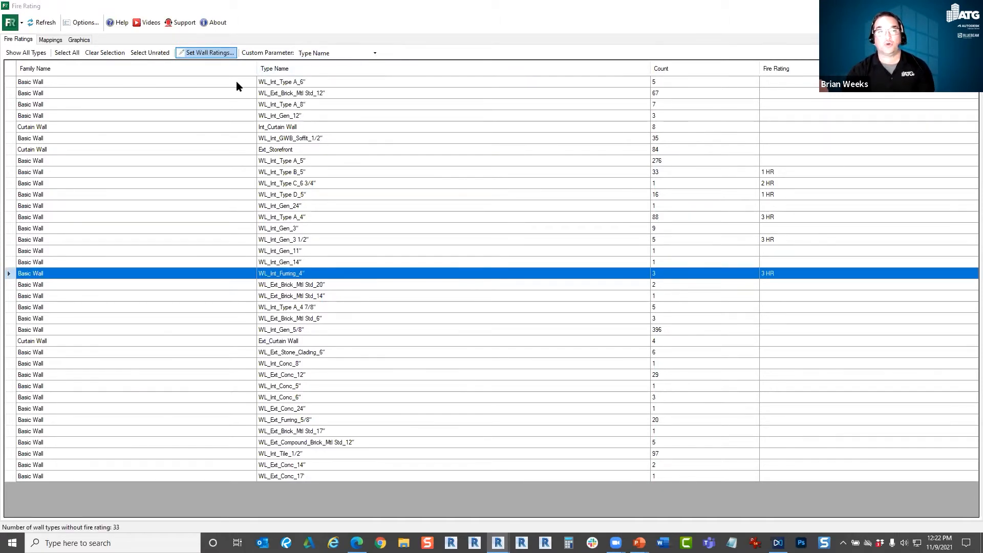
{"action": "left_click", "coordinate": [372, 56]}
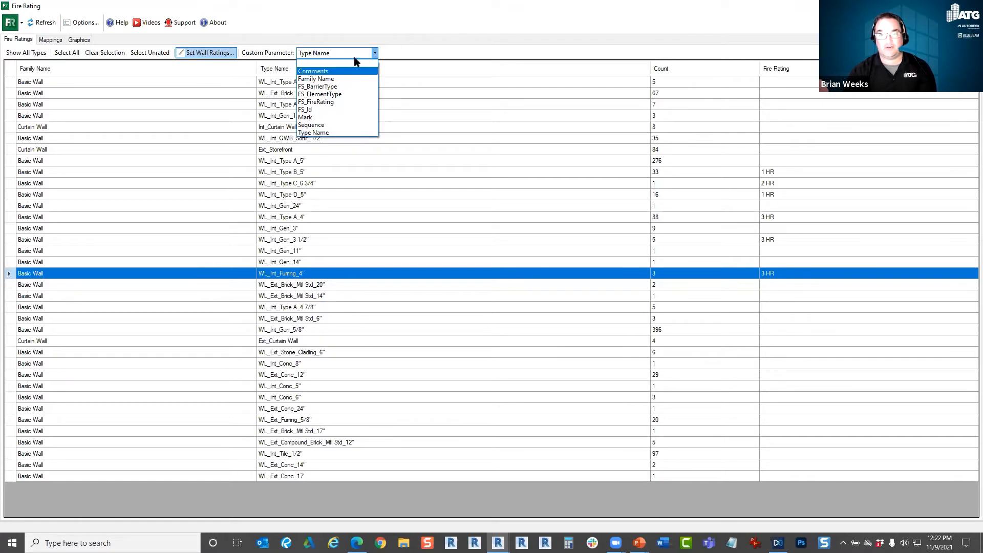
{"action": "left_click", "coordinate": [323, 132]}
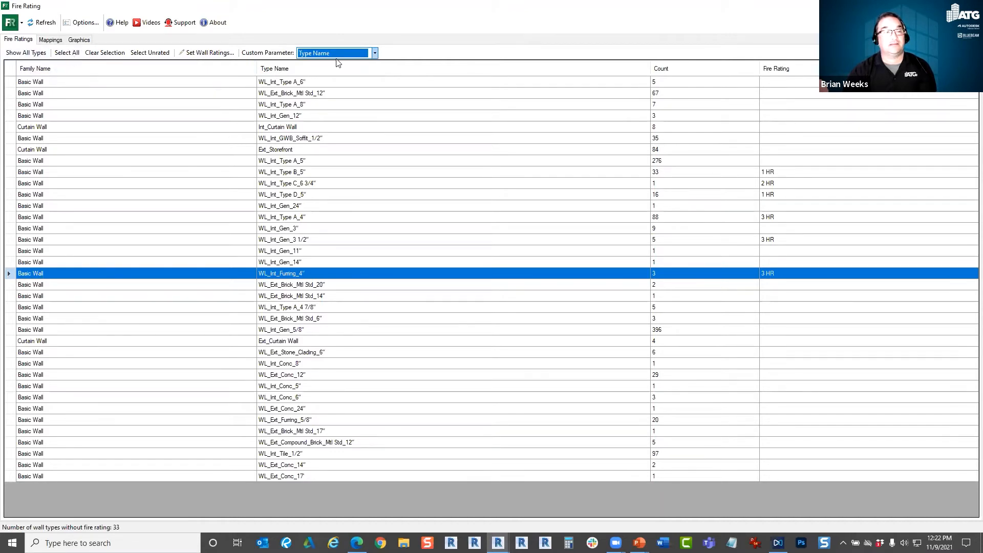
{"action": "left_click", "coordinate": [374, 54]}
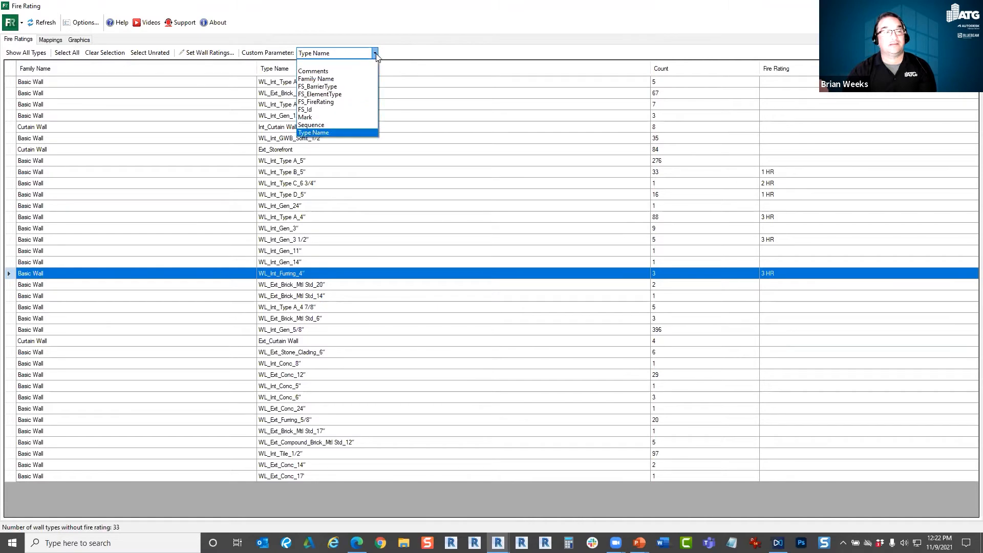
{"action": "left_click", "coordinate": [336, 64]}
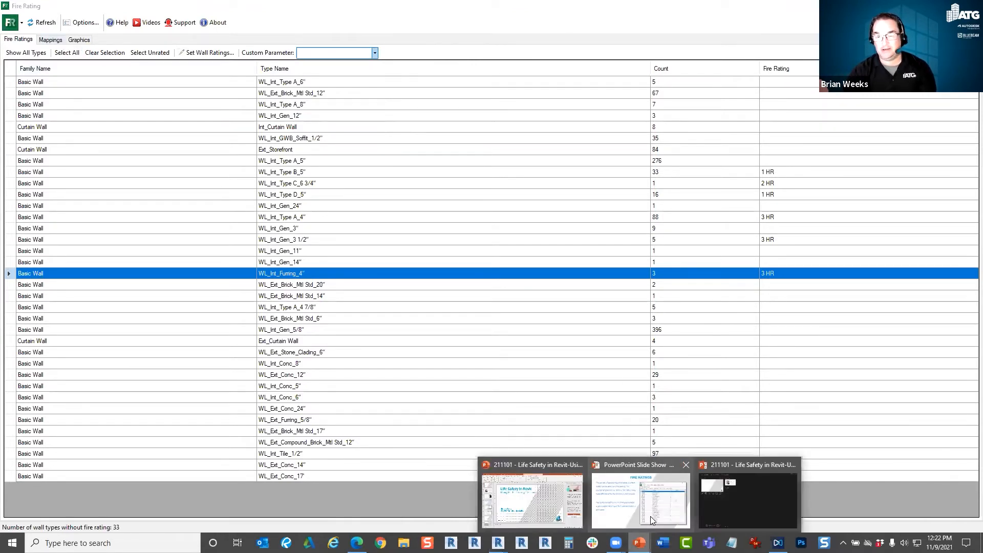
Switch to the PowerPoint slide show and advance to the Mappings slide.
{"action": "left_click", "coordinate": [640, 500]}
{"action": "left_click", "coordinate": [454, 276]}
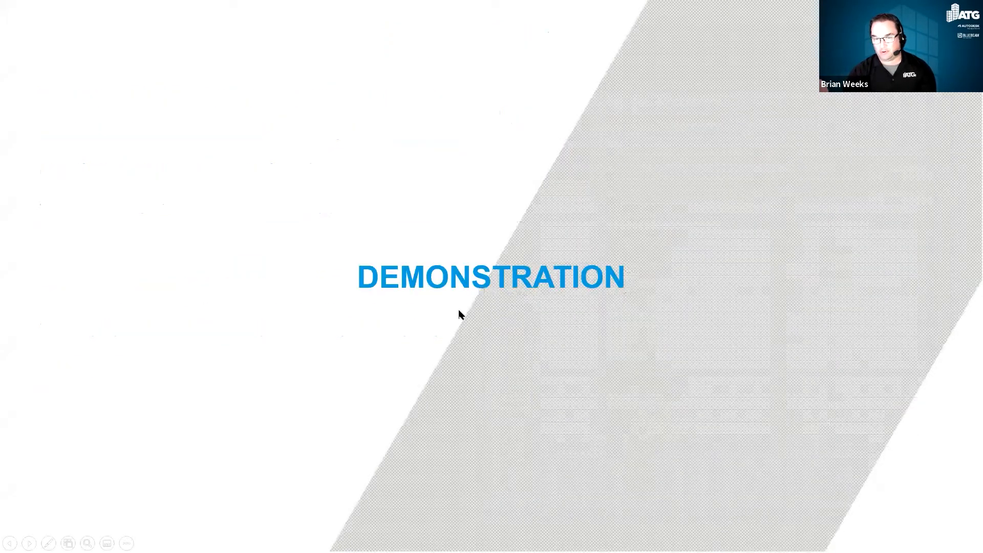
{"action": "left_click", "coordinate": [458, 314]}
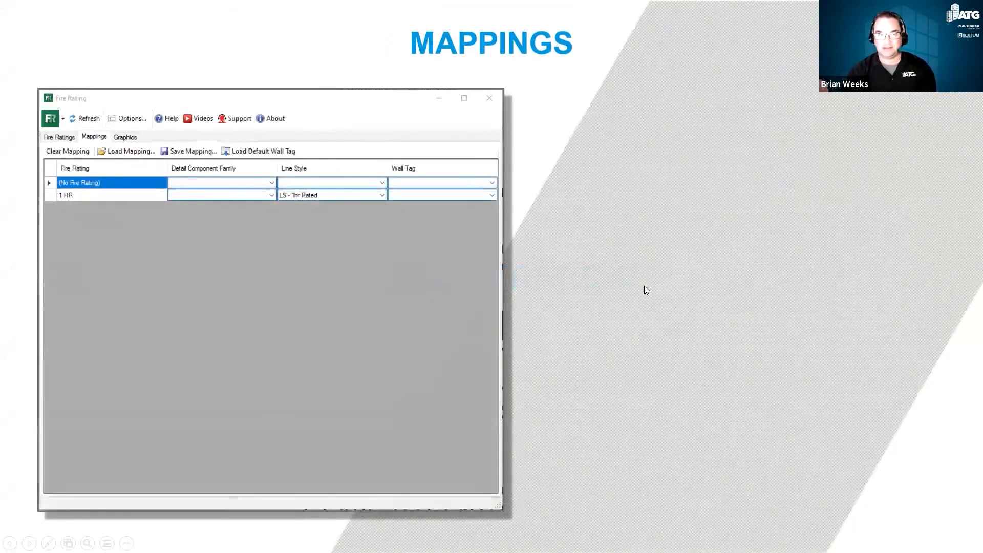
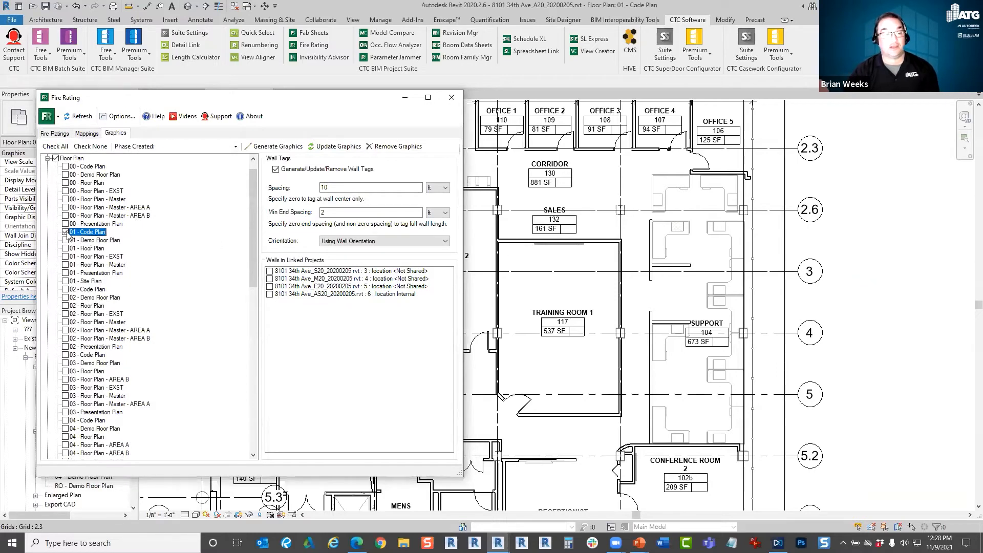
Review the floor plan views available for fire rating graphics and the phase options for filtering walls.
{"action": "scroll", "coordinate": [97, 241], "scroll_direction": "down", "scroll_amount": 10}
{"action": "scroll", "coordinate": [97, 230], "scroll_direction": "up", "scroll_amount": 7}
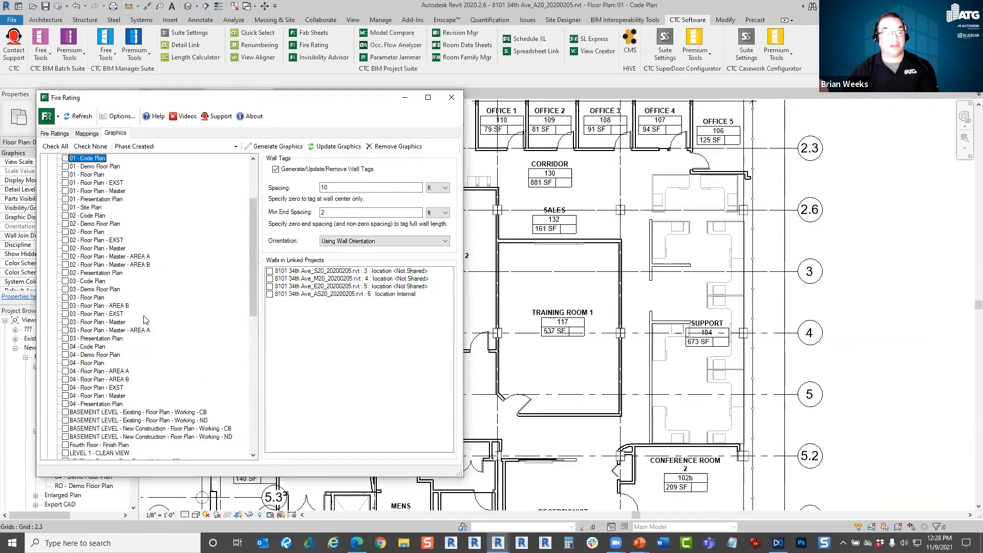
{"action": "scroll", "coordinate": [254, 267], "scroll_direction": "up", "scroll_amount": 4}
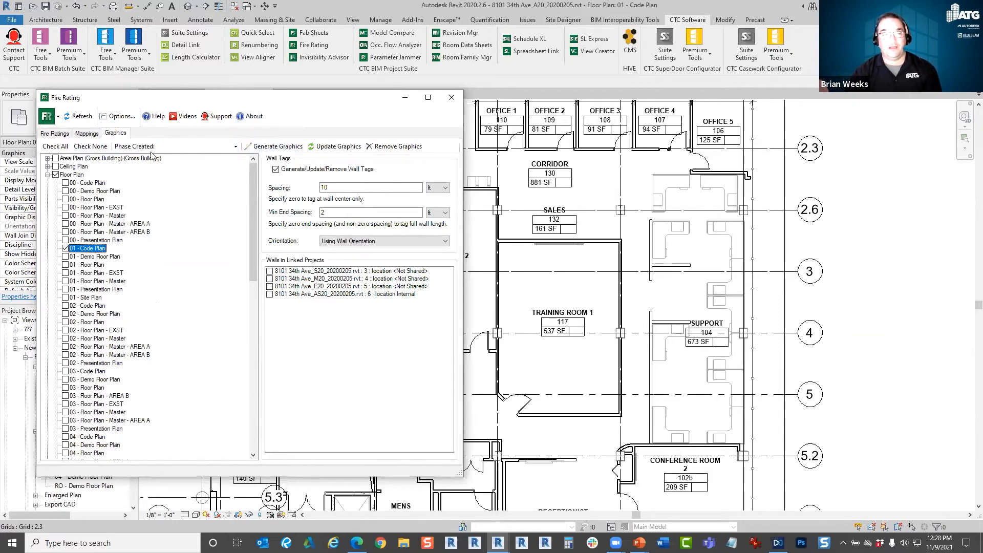
{"action": "left_click", "coordinate": [205, 146]}
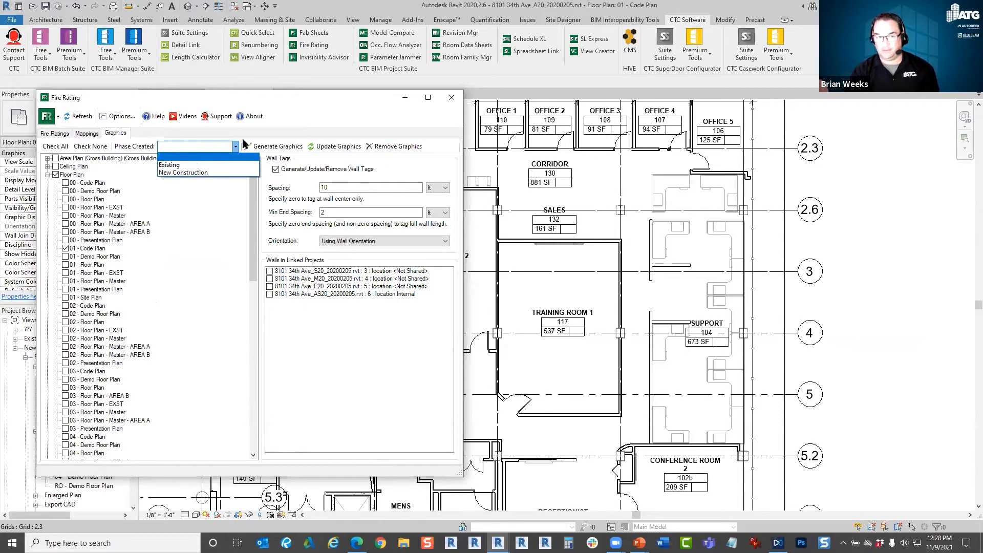
{"action": "left_click", "coordinate": [289, 130]}
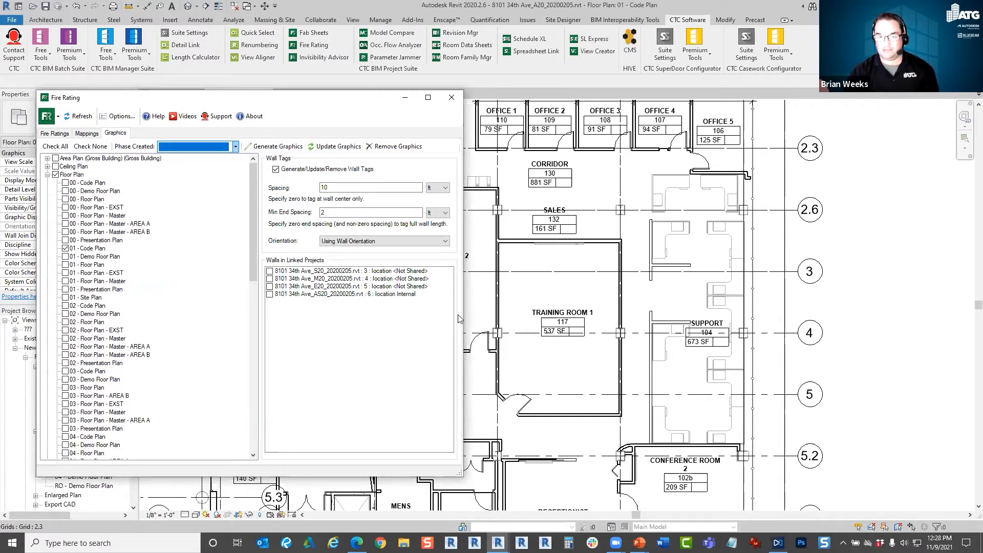
Review the tag spacing and orientation options, keep Using Wall Orientation, and generate fire rating lines and wall tags in 01 - Code Plan.
{"action": "left_click_drag", "start_coordinate": [372, 106], "coordinate": [360, 117]}
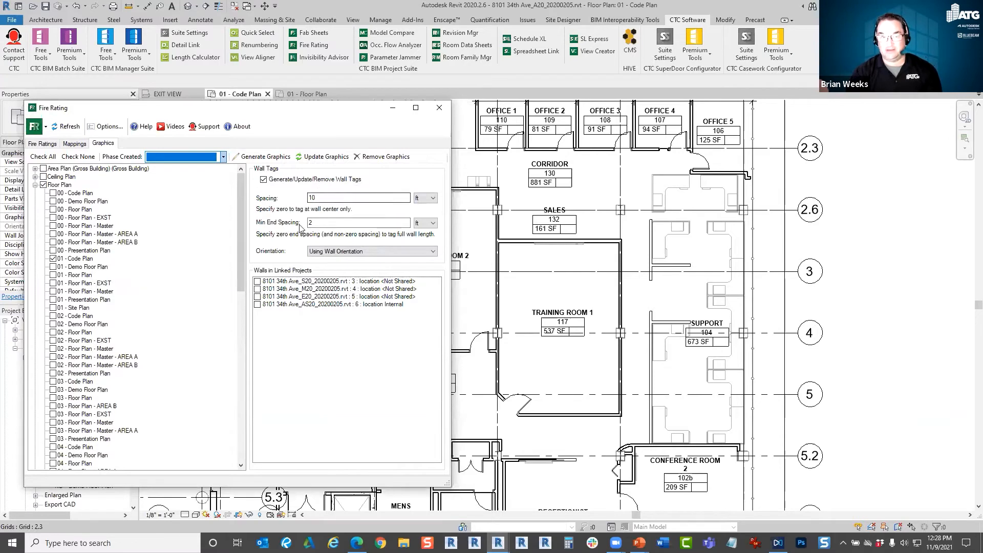
{"action": "left_click", "coordinate": [339, 221]}
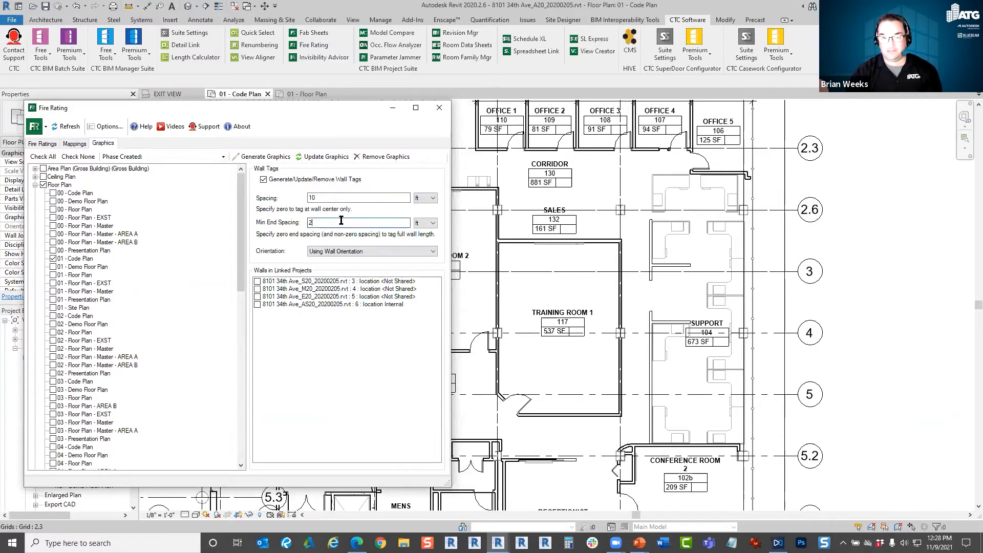
{"action": "left_click", "coordinate": [340, 252]}
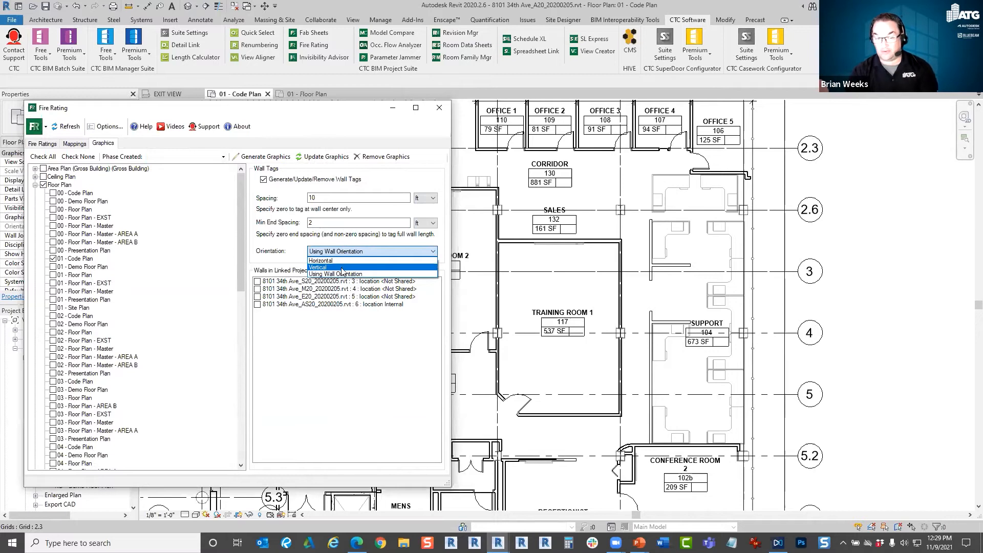
{"action": "left_click", "coordinate": [319, 381]}
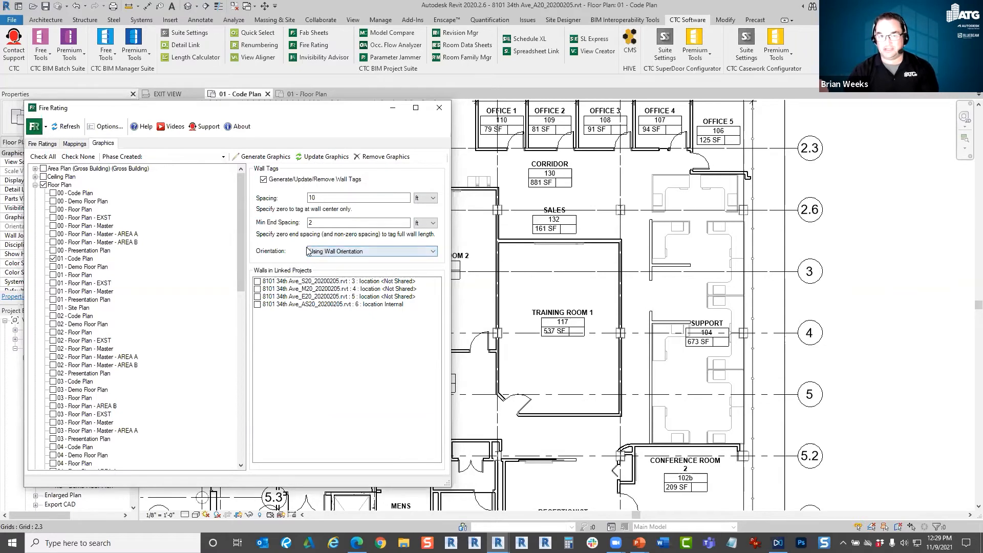
{"action": "left_click", "coordinate": [271, 160]}
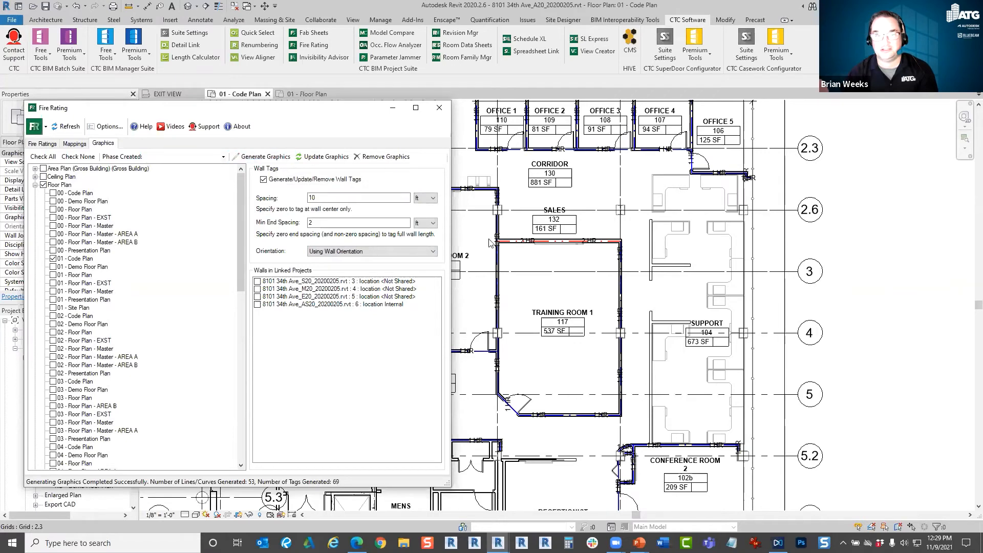
Inspect the generated graphics and select the three walls around Elevator 146 to identify their wall type.
{"action": "scroll", "coordinate": [525, 272], "scroll_direction": "up", "scroll_amount": 3}
{"action": "middle_click_drag", "start_coordinate": [548, 235], "coordinate": [702, 159]}
{"action": "scroll", "coordinate": [671, 193], "scroll_direction": "down", "scroll_amount": 3}
{"action": "middle_click_drag", "start_coordinate": [540, 391], "coordinate": [621, 402]}
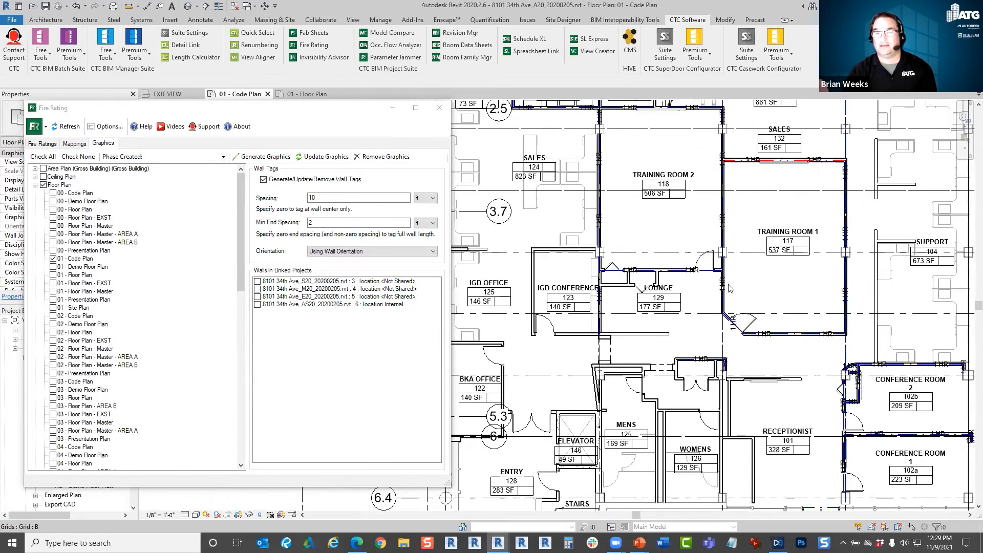
{"action": "scroll", "coordinate": [621, 402], "scroll_direction": "up", "scroll_amount": 1}
{"action": "left_click", "coordinate": [560, 418]}
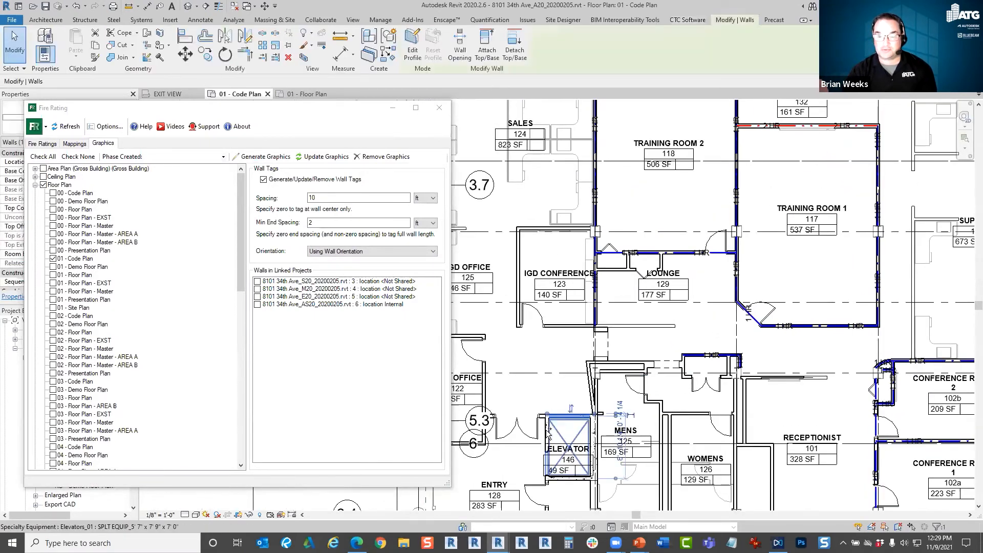
{"action": "left_click", "coordinate": [545, 435], "text": "ctrl"}
{"action": "left_click", "coordinate": [569, 479], "text": "ctrl"}
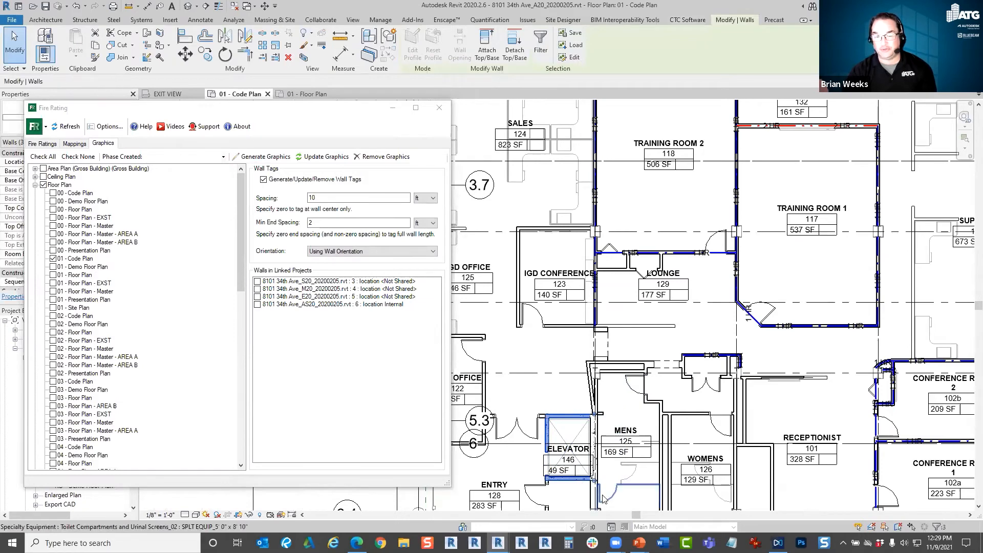
Sort the wall types by type name and set the fire rating of WL_Int_Conc_6" to 3 hr.
{"action": "left_click_drag", "start_coordinate": [321, 113], "coordinate": [476, 25]}
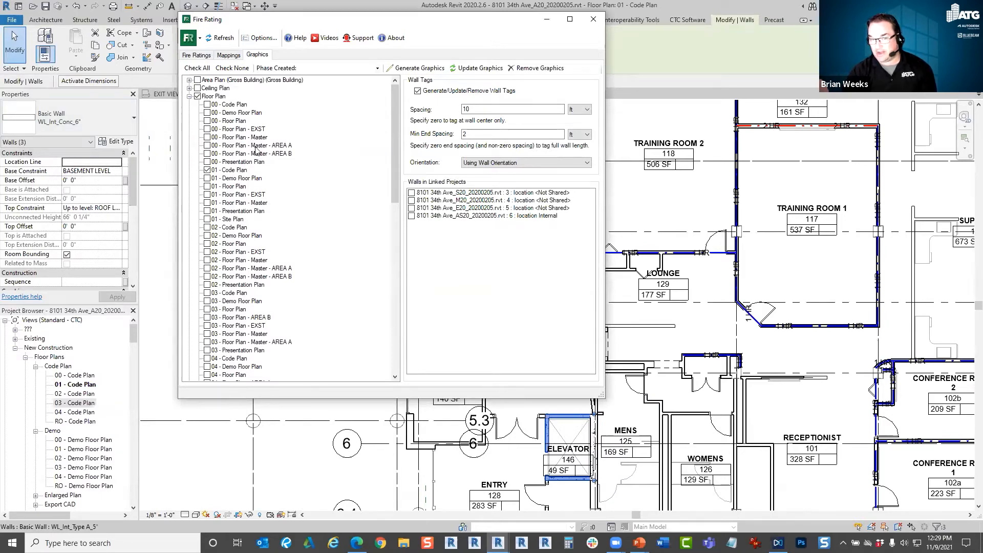
{"action": "left_click", "coordinate": [198, 56]}
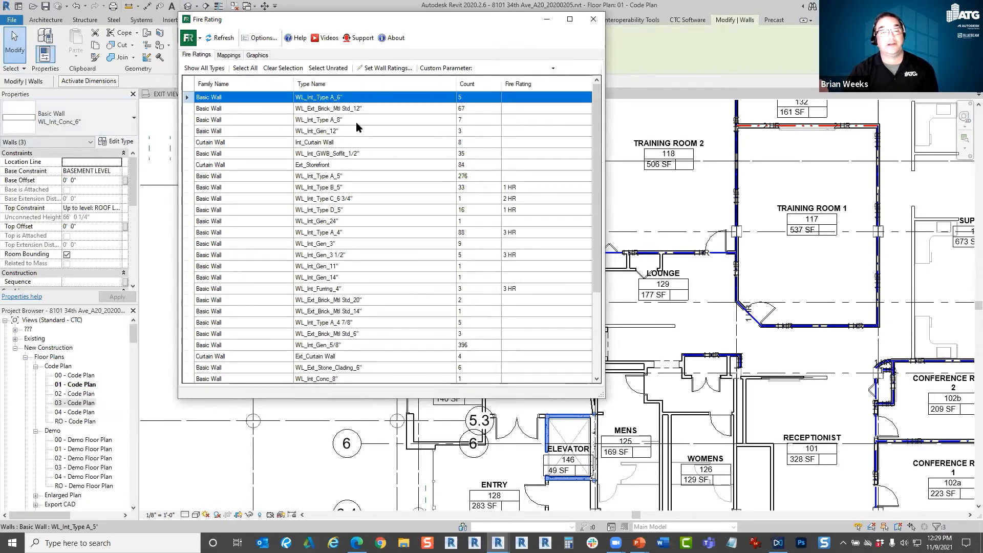
{"action": "left_click", "coordinate": [345, 82]}
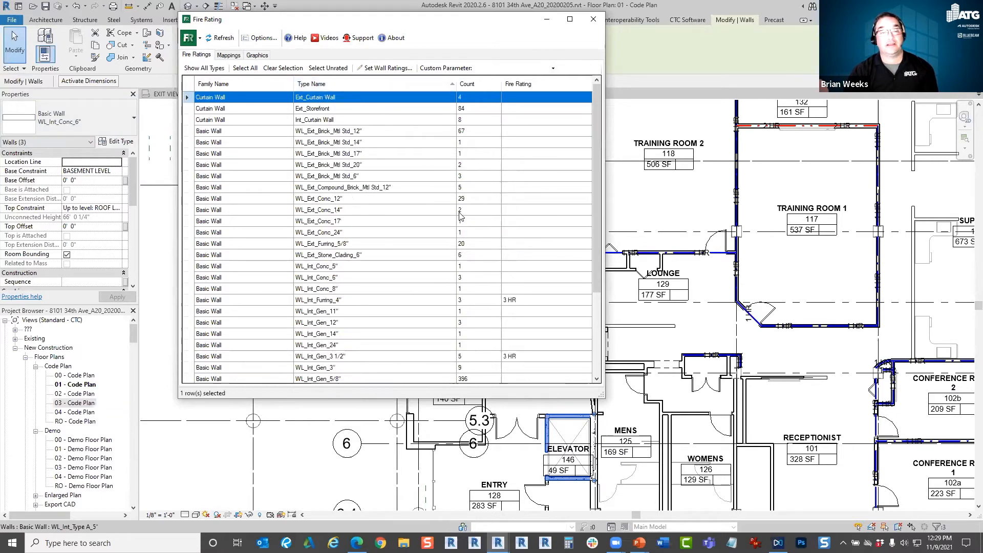
{"action": "double_click", "coordinate": [514, 279]}
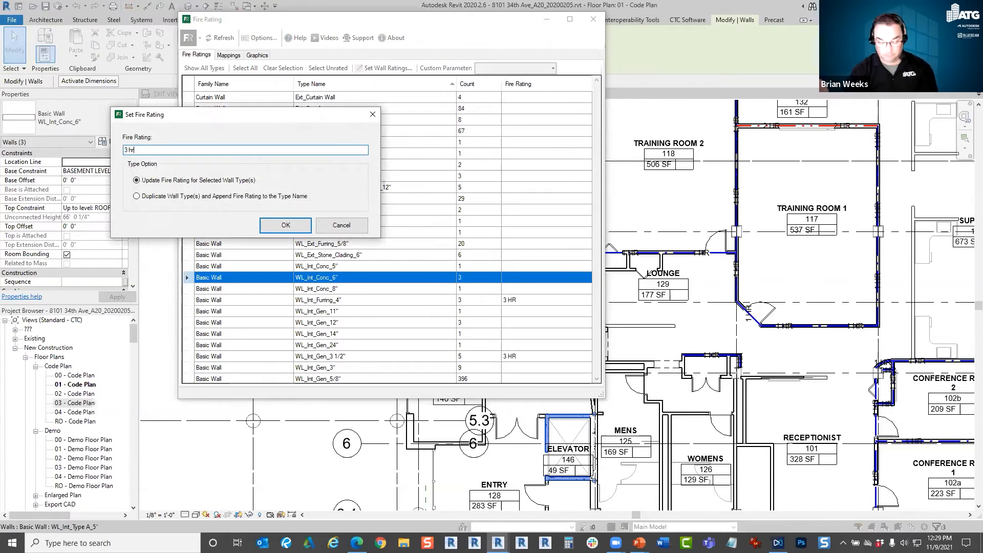
{"action": "left_click", "coordinate": [285, 225]}
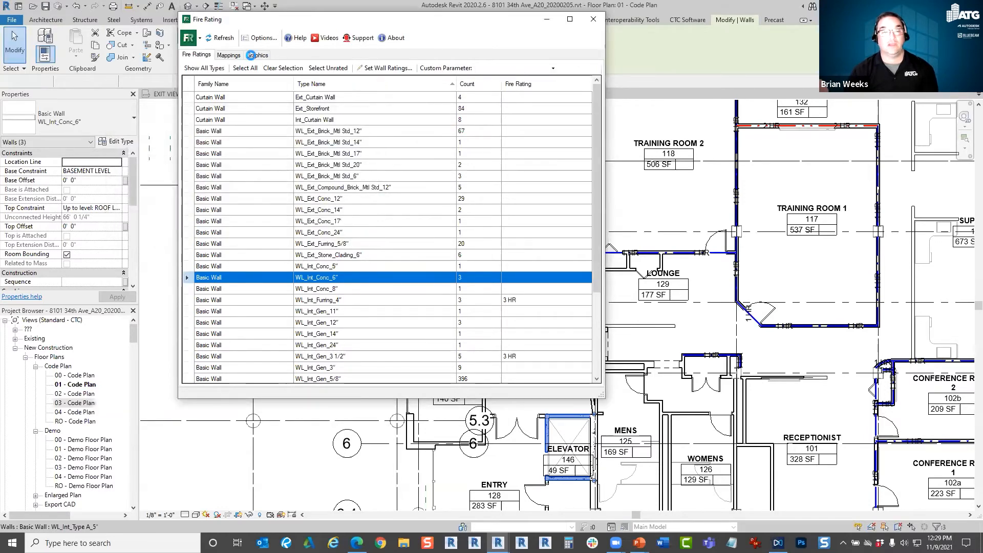
Update the fire rating graphics in 01 - Code Plan to include the newly rated elevator walls.
{"action": "left_click", "coordinate": [257, 54]}
{"action": "left_click_drag", "start_coordinate": [489, 24], "coordinate": [347, 32]}
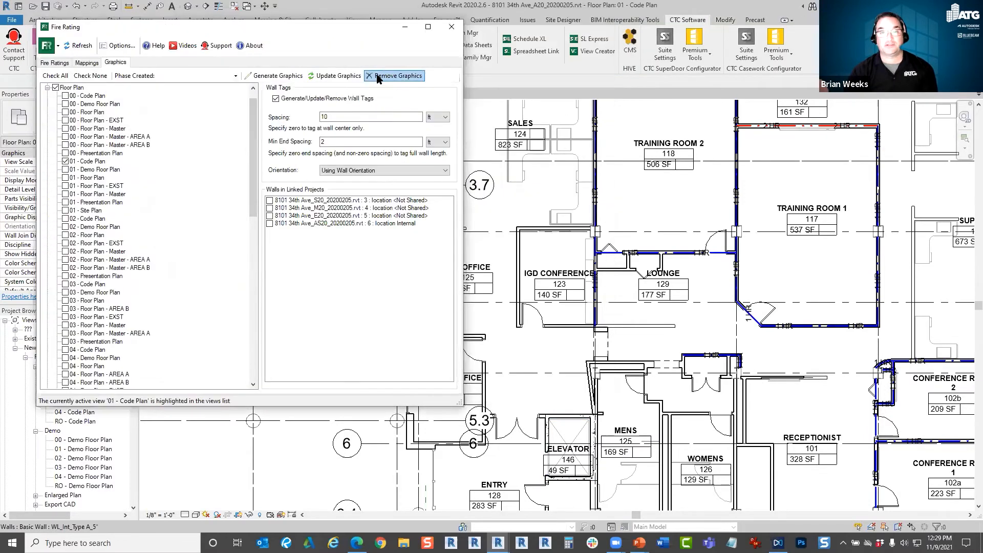
{"action": "left_click", "coordinate": [337, 76]}
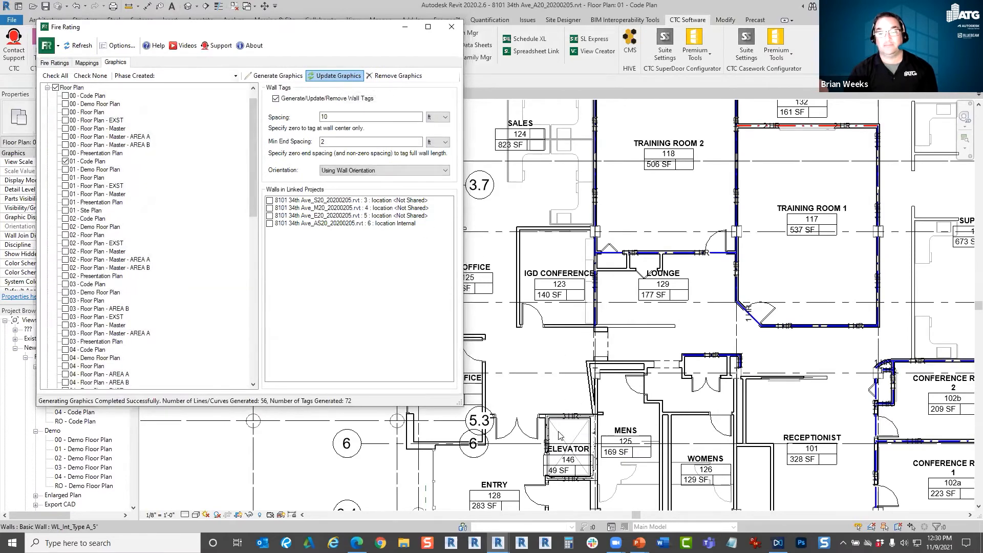
Examine the fire rating detail lines and tags on the walls around Elevator 146, then the surrounding plan.
{"action": "scroll", "coordinate": [559, 435], "scroll_direction": "up", "scroll_amount": 5}
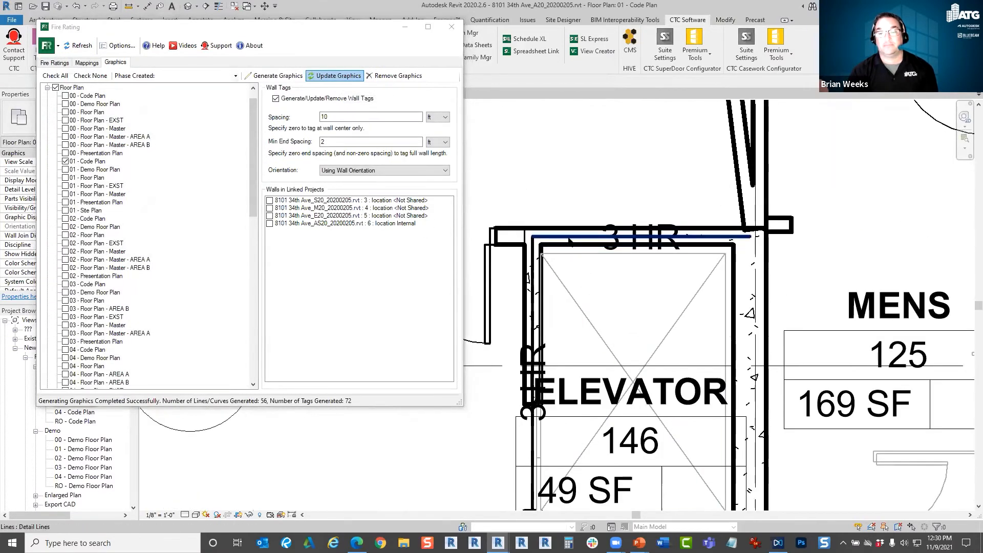
{"action": "middle_click_drag", "start_coordinate": [602, 371], "coordinate": [609, 299]}
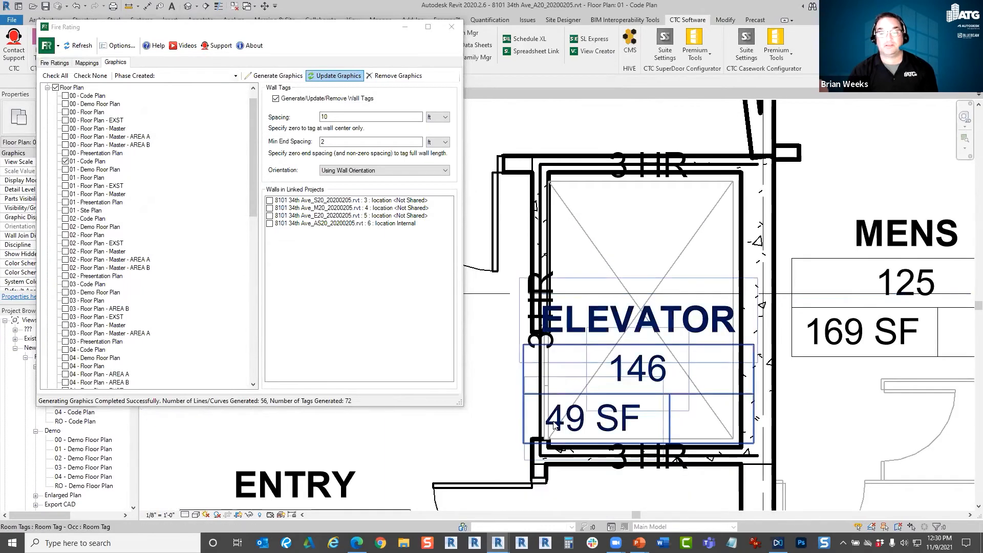
{"action": "left_click", "coordinate": [560, 455]}
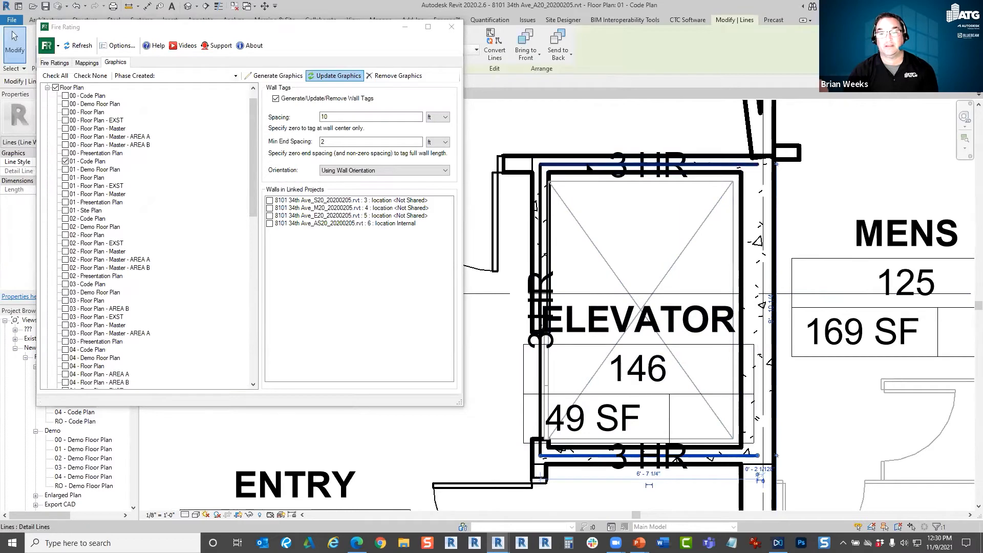
{"action": "left_click", "coordinate": [585, 164]}
{"action": "left_click", "coordinate": [334, 313]}
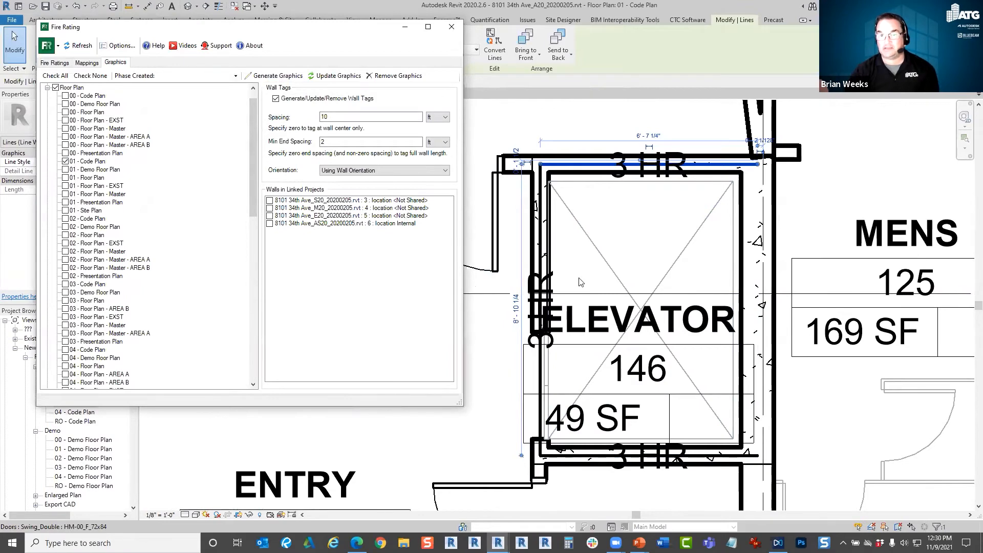
{"action": "left_click", "coordinate": [632, 486]}
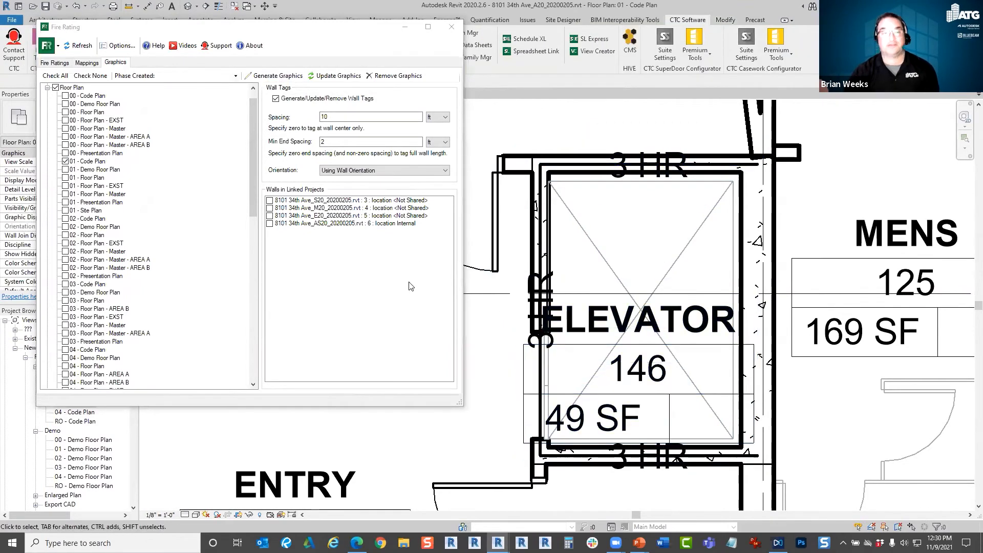
{"action": "scroll", "coordinate": [643, 278], "scroll_direction": "down", "scroll_amount": 4}
{"action": "scroll", "coordinate": [795, 257], "scroll_direction": "down", "scroll_amount": 5}
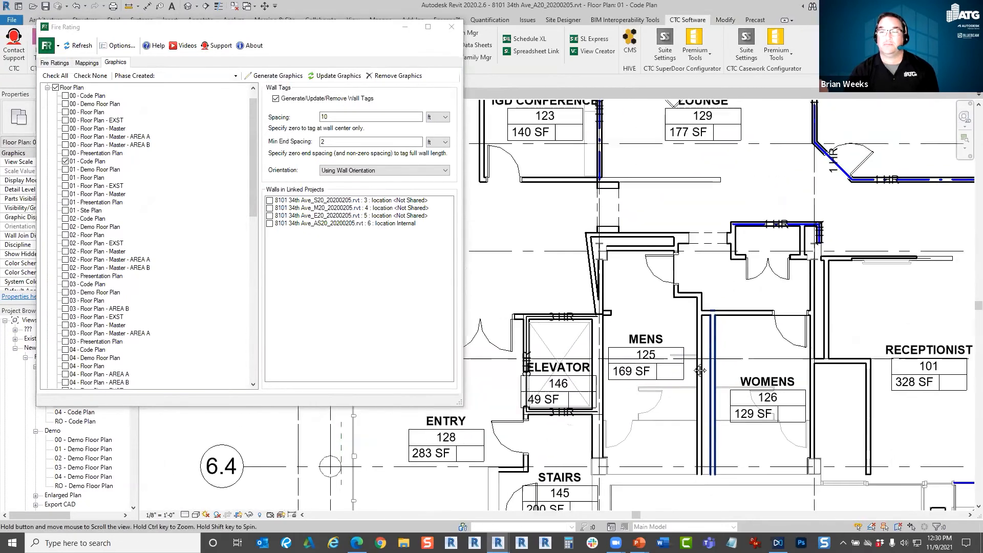
{"action": "middle_click_drag", "start_coordinate": [776, 358], "coordinate": [722, 411]}
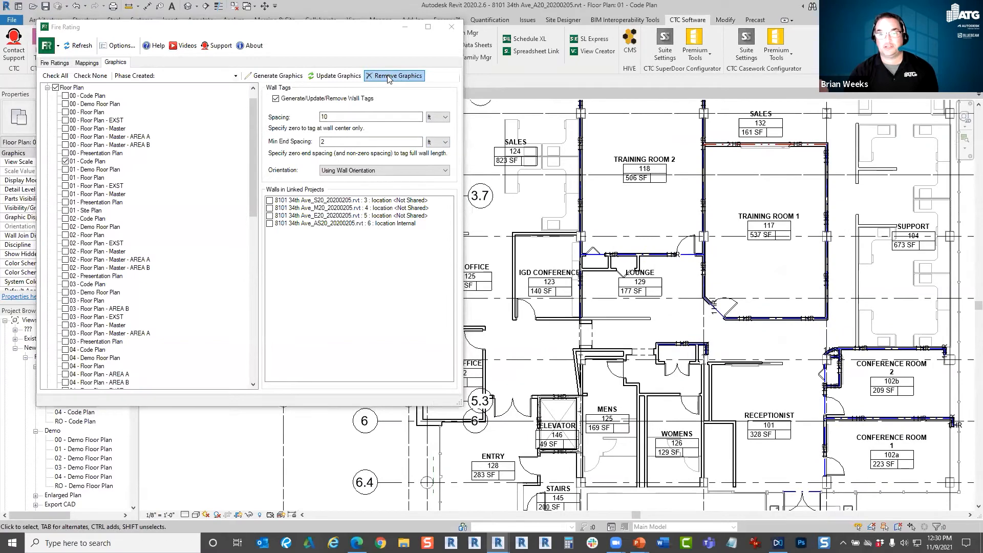
Check the wall above the Lounge and set the fire rating of wall type WL_Int_Type D_5" to 2 HR.
{"action": "scroll", "coordinate": [670, 271], "scroll_direction": "up", "scroll_amount": 5}
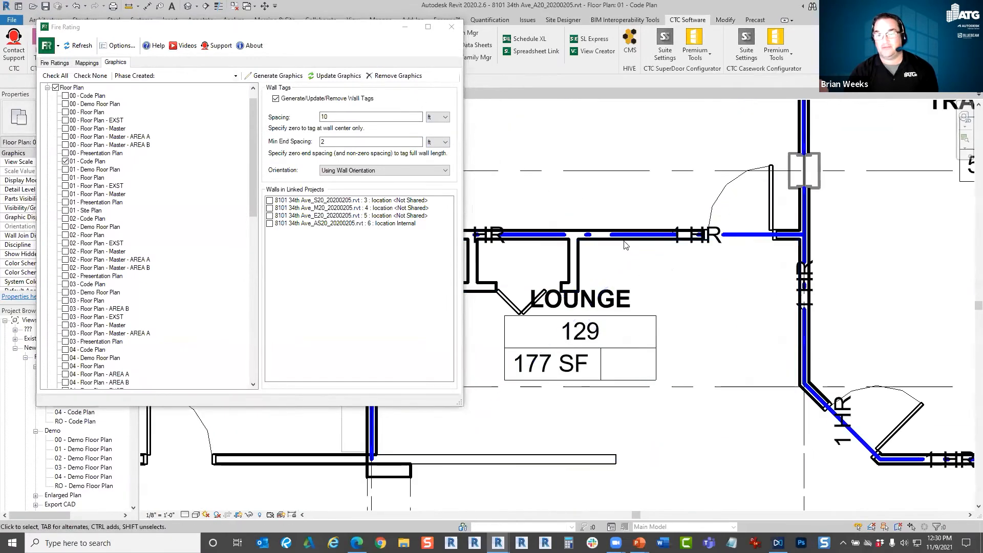
{"action": "left_click", "coordinate": [626, 236]}
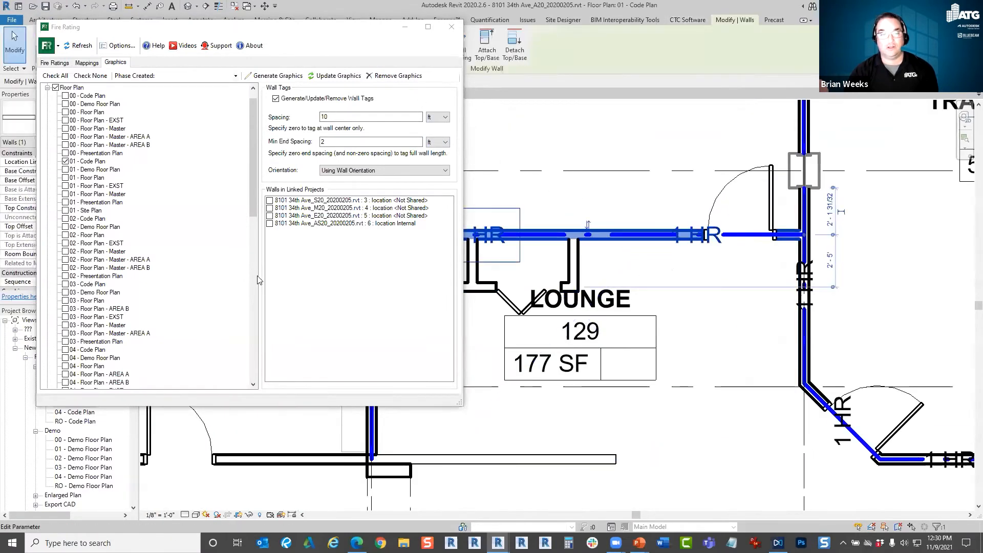
{"action": "left_click", "coordinate": [60, 64]}
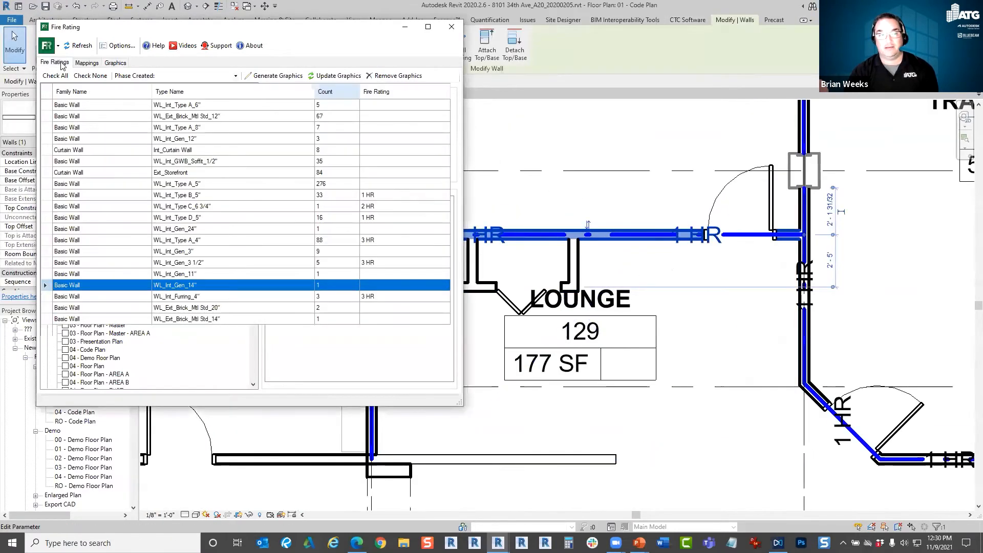
{"action": "left_click", "coordinate": [629, 266]}
{"action": "left_click", "coordinate": [382, 220]}
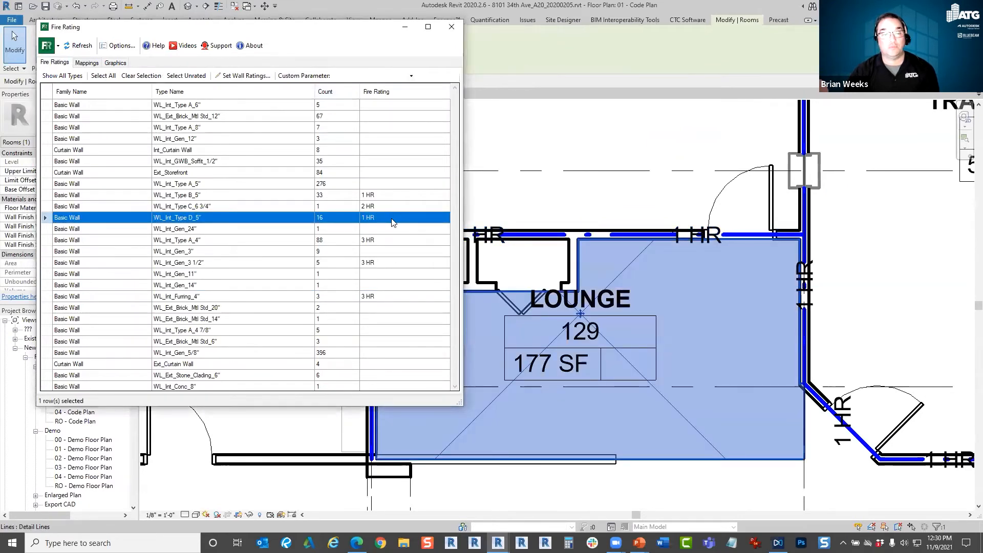
{"action": "double_click", "coordinate": [420, 218]}
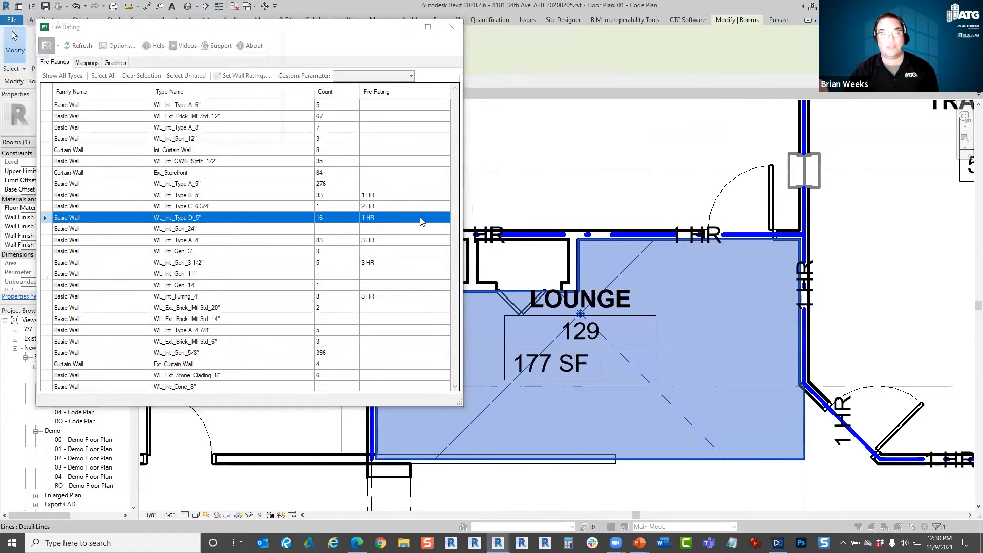
{"action": "type", "text": "2 HR"}
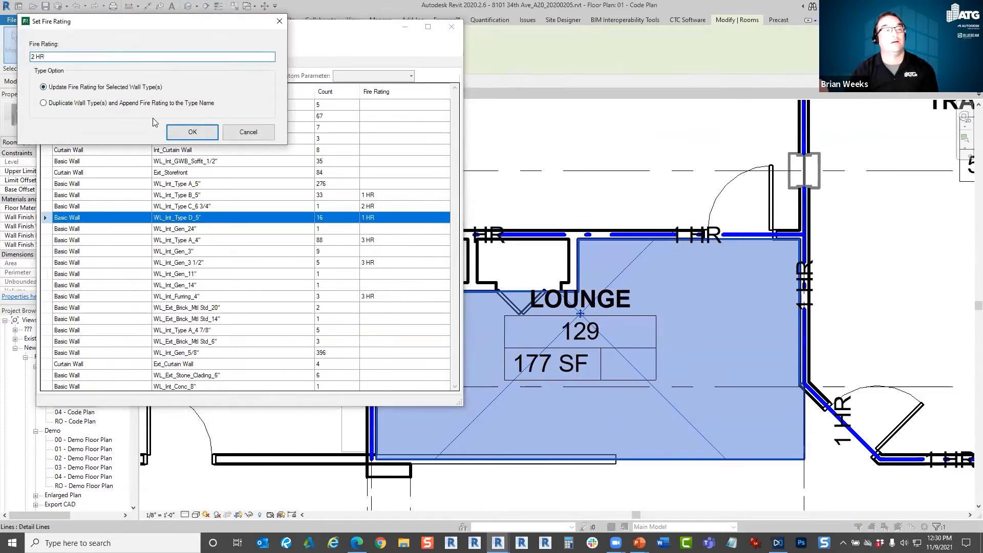
{"action": "left_click", "coordinate": [180, 129]}
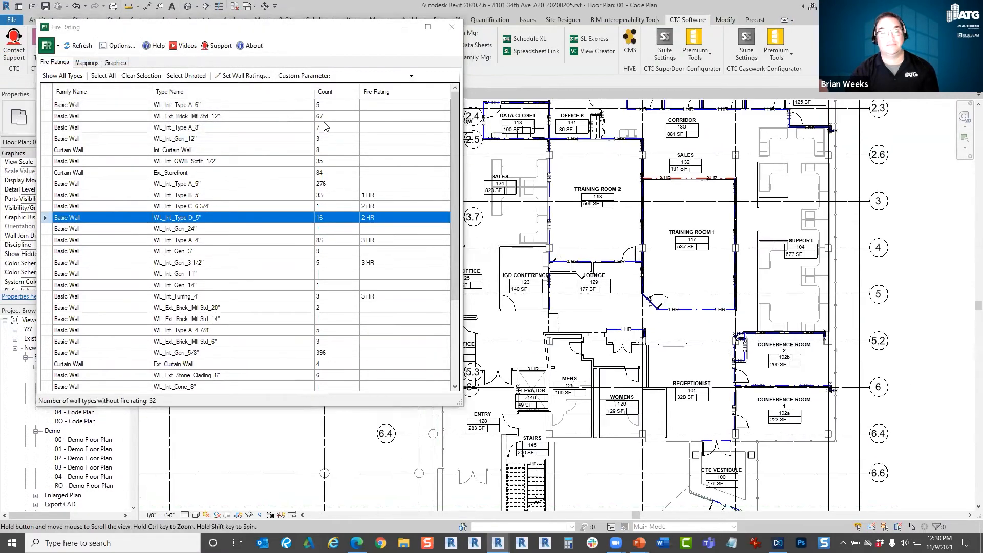
Update the graphics in 01 - Code Plan for the 2 HR rating and inspect the walls of Conference Rooms 1 and 2.
{"action": "left_click", "coordinate": [117, 63]}
{"action": "left_click", "coordinate": [347, 78]}
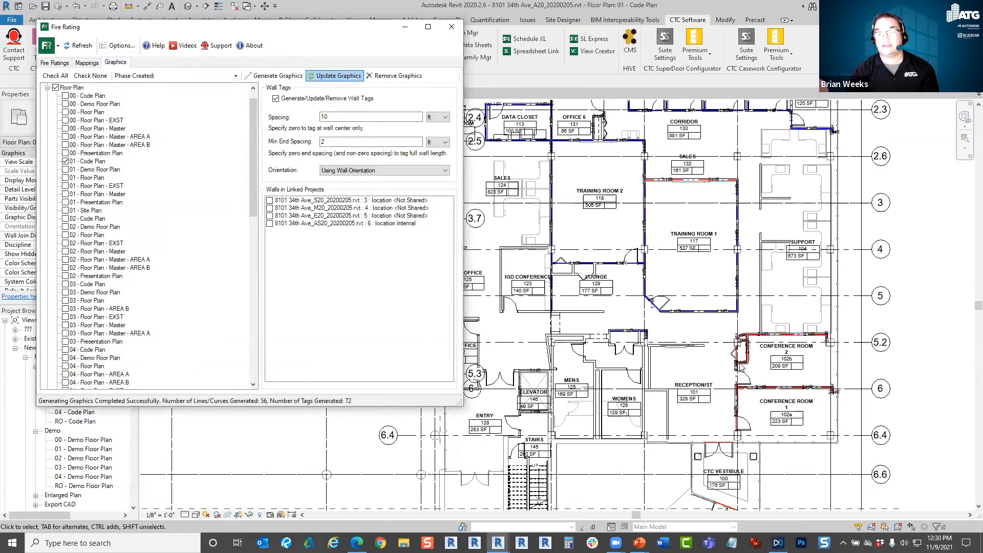
{"action": "scroll", "coordinate": [752, 361], "scroll_direction": "up", "scroll_amount": 5}
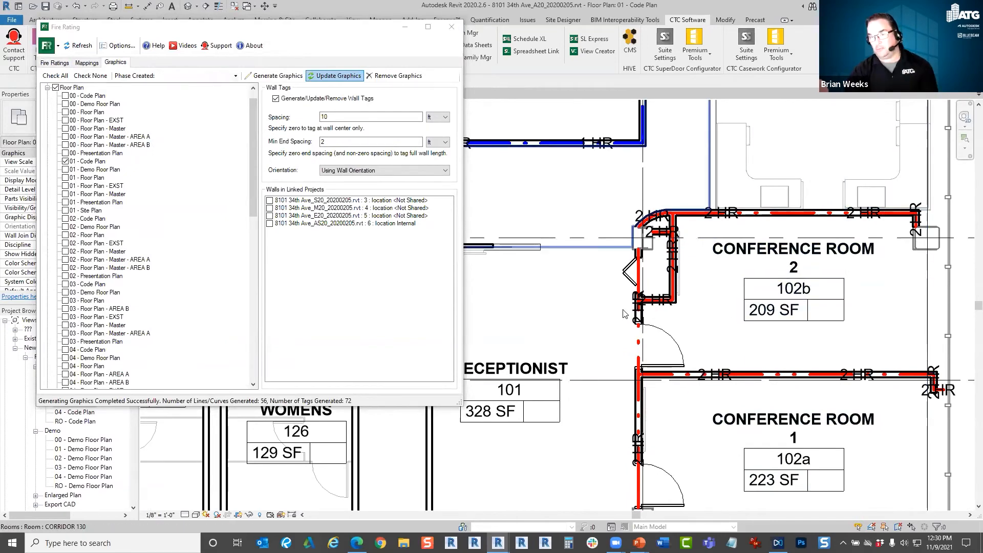
Inspect the 1 HR tag on the blue rated wall northwest of Conference Room 2, then close the Fire Rating tool.
{"action": "scroll", "coordinate": [601, 192], "scroll_direction": "up", "scroll_amount": 4}
{"action": "left_click", "coordinate": [601, 192]}
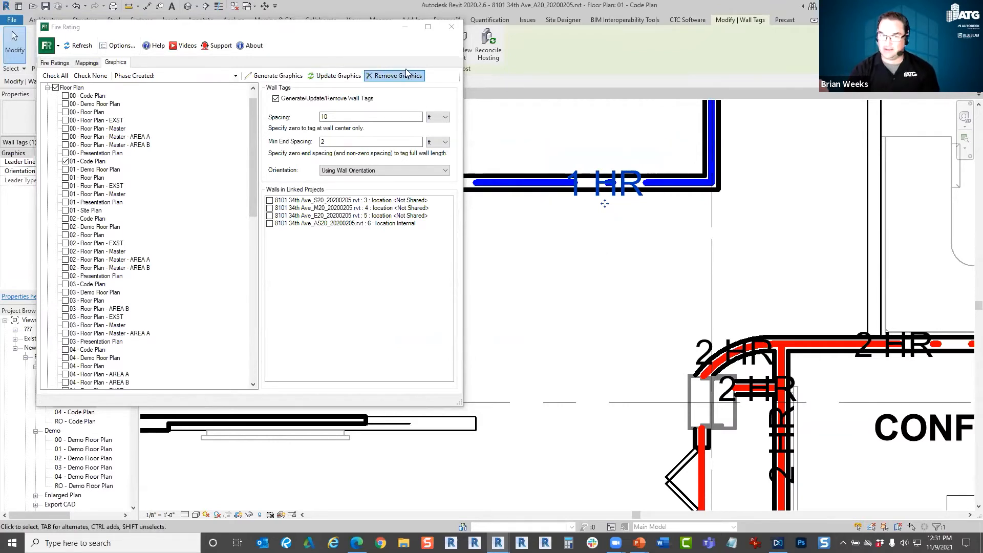
{"action": "left_click", "coordinate": [347, 32]}
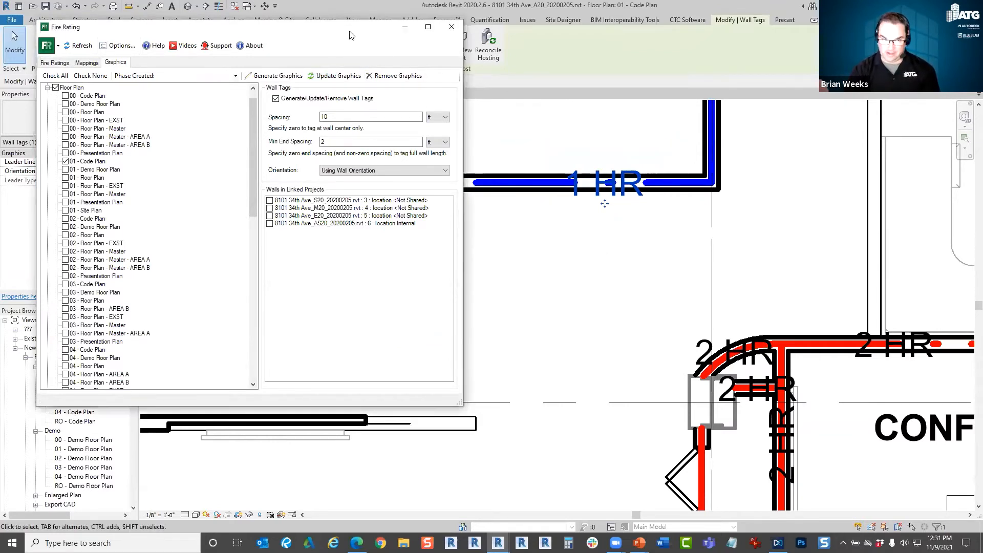
{"action": "left_click_drag", "start_coordinate": [338, 119], "coordinate": [338, 121]}
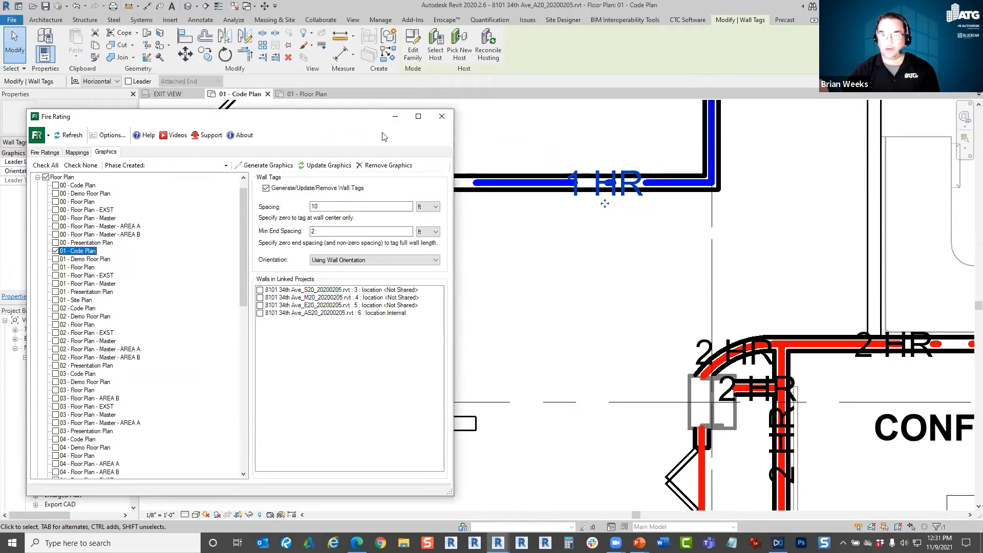
{"action": "left_click_drag", "start_coordinate": [383, 133], "coordinate": [373, 126]}
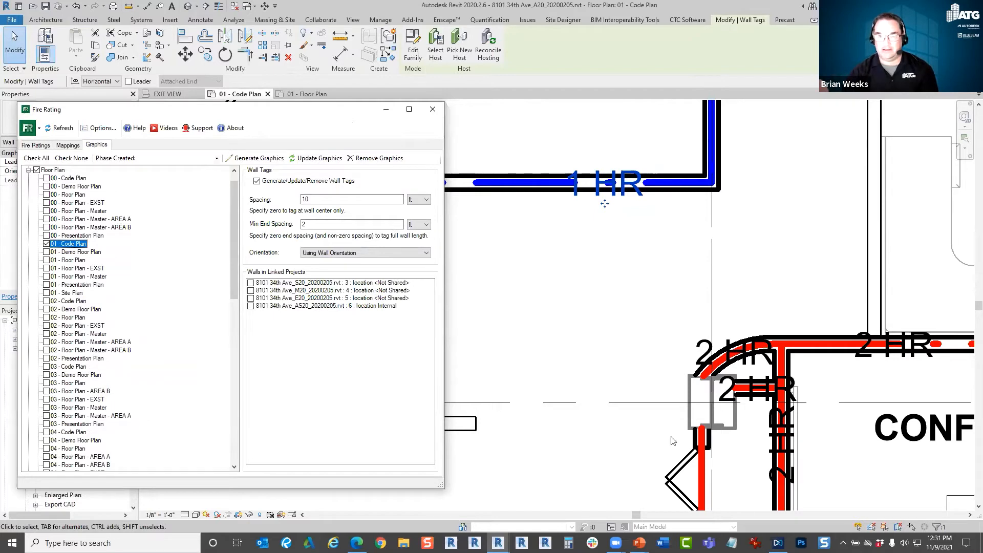
{"action": "left_click", "coordinate": [549, 400]}
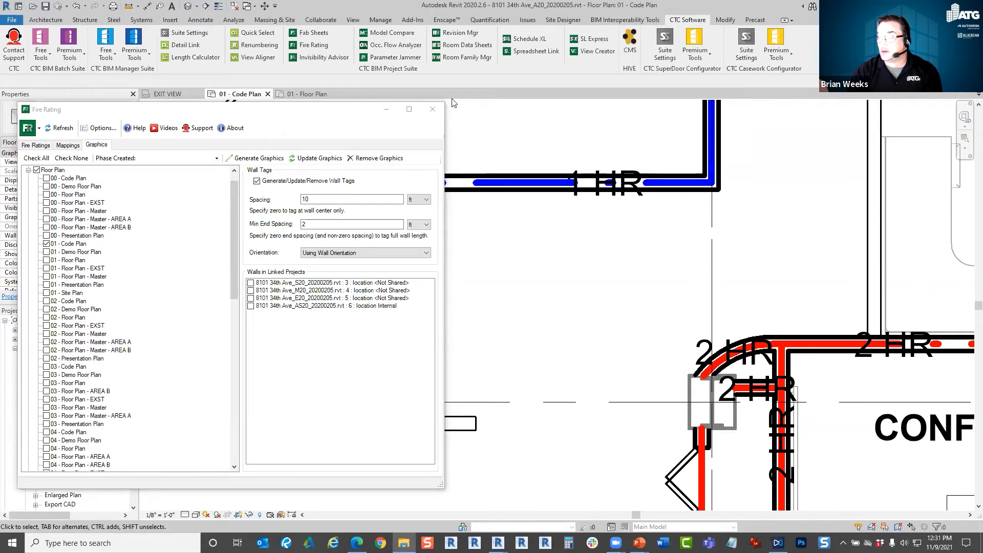
{"action": "left_click", "coordinate": [432, 109]}
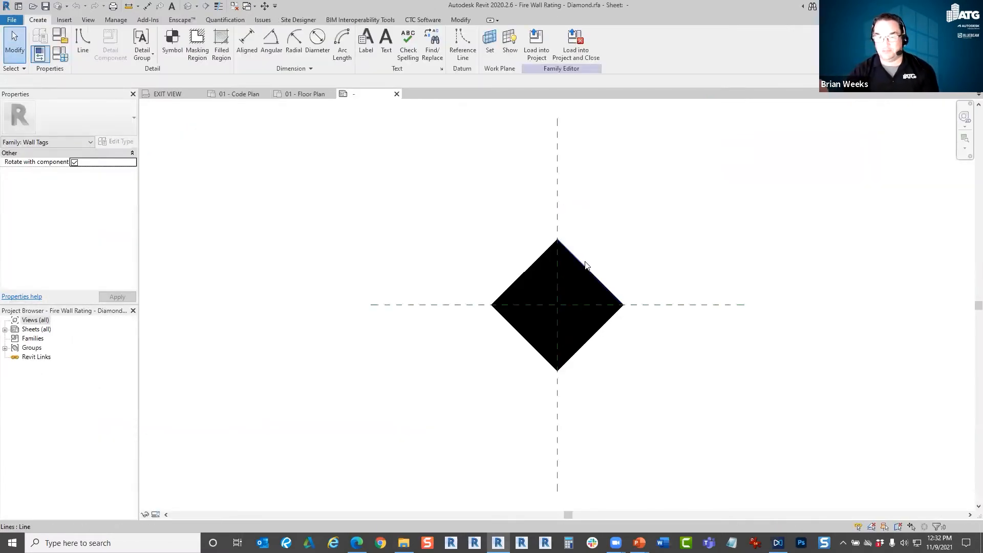
Load the Fire Wall Rating - Diamond tag family into the project, closing the family, and return to 01 - Code Plan.
{"action": "left_click", "coordinate": [581, 57]}
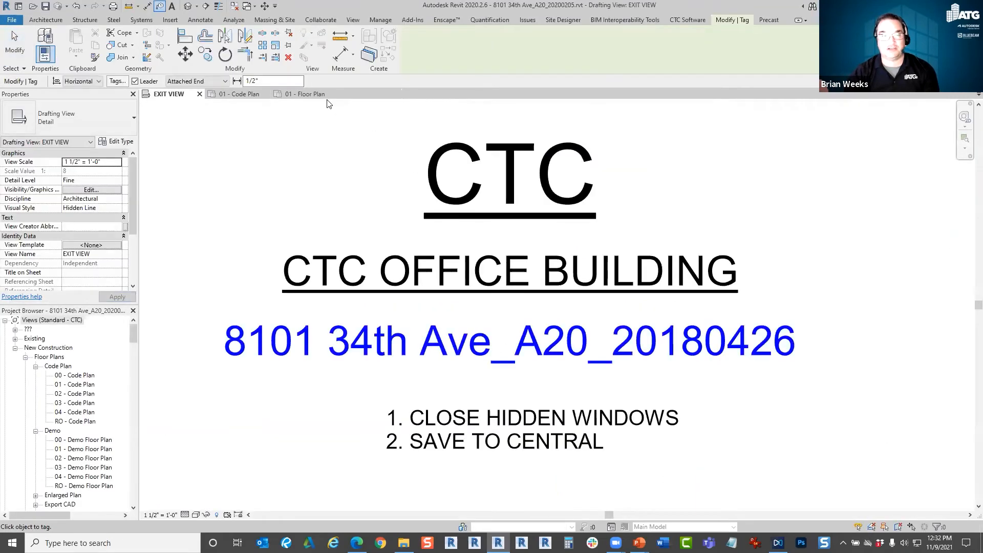
{"action": "left_click", "coordinate": [306, 94]}
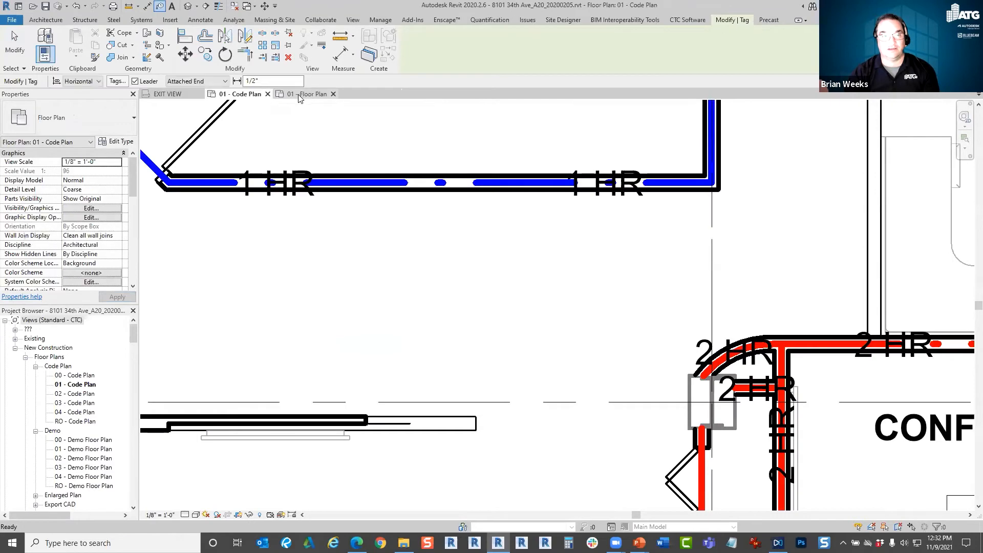
{"action": "left_click", "coordinate": [241, 95]}
{"action": "scroll", "coordinate": [542, 307], "scroll_direction": "down", "scroll_amount": 6}
{"action": "scroll", "coordinate": [563, 302], "scroll_direction": "up", "scroll_amount": 3}
{"action": "middle_click_drag", "start_coordinate": [564, 302], "coordinate": [581, 385]}
Remove the fire rating graphics from 01 - Code Plan with the Fire Rating tool.
{"action": "left_click", "coordinate": [687, 19]}
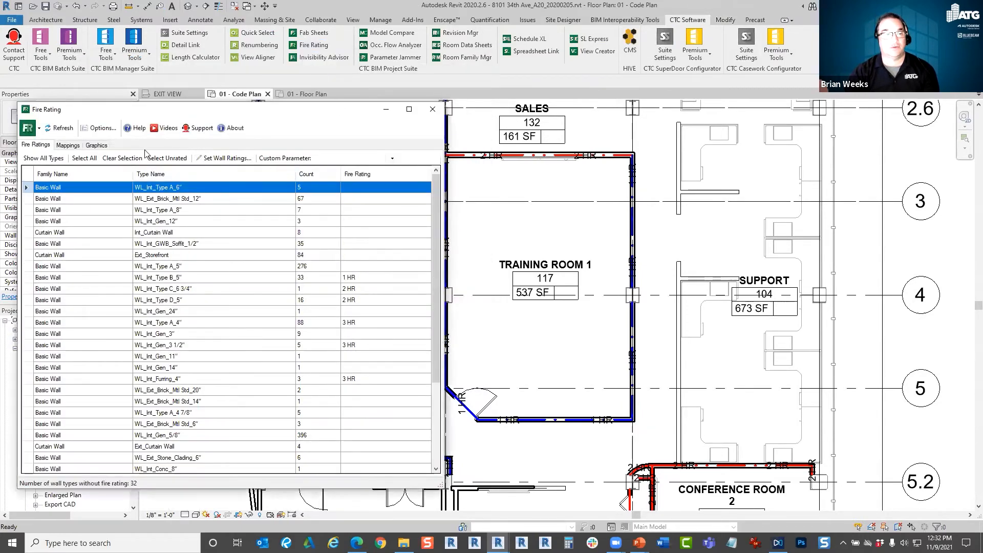
{"action": "left_click", "coordinate": [102, 146]}
{"action": "left_click", "coordinate": [376, 158]}
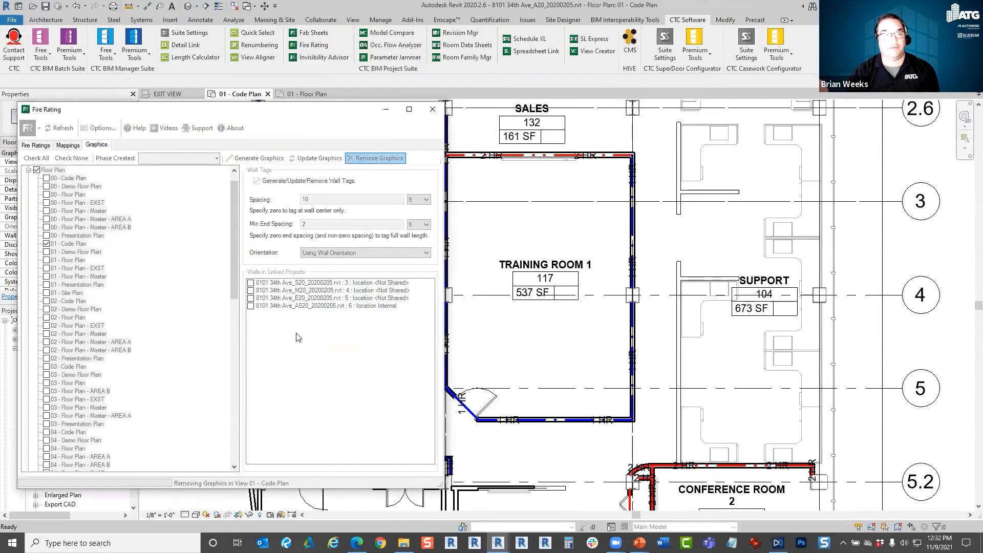
Map the 1 HR, 2 HR and 3 HR ratings to the Fire Wall Rating - Diamond tag and set the 3 HR line style to LS - 3hr Rated.
{"action": "left_click", "coordinate": [77, 145]}
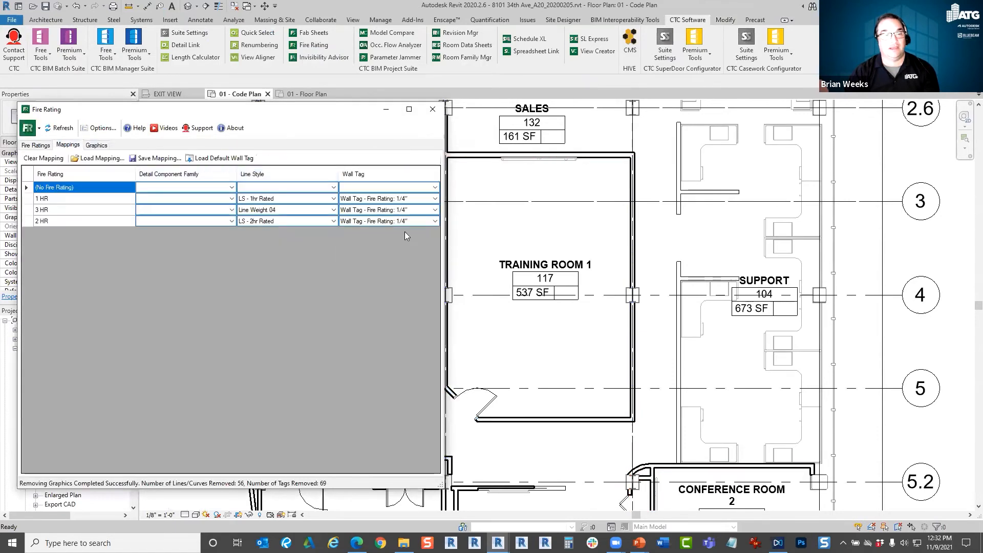
{"action": "left_click", "coordinate": [436, 200]}
{"action": "left_click", "coordinate": [407, 214]}
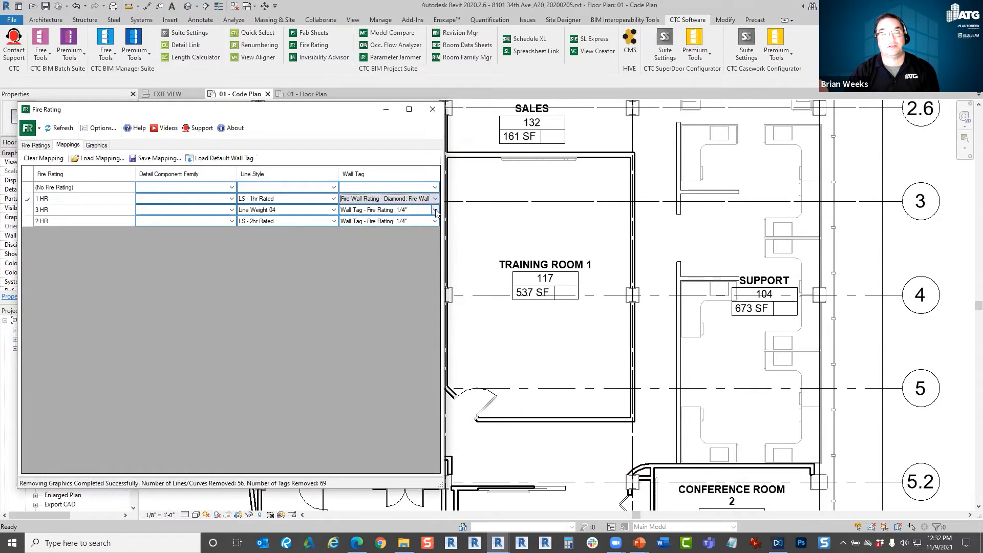
{"action": "left_click", "coordinate": [400, 210]}
{"action": "left_click", "coordinate": [400, 225]}
{"action": "left_click", "coordinate": [386, 221]}
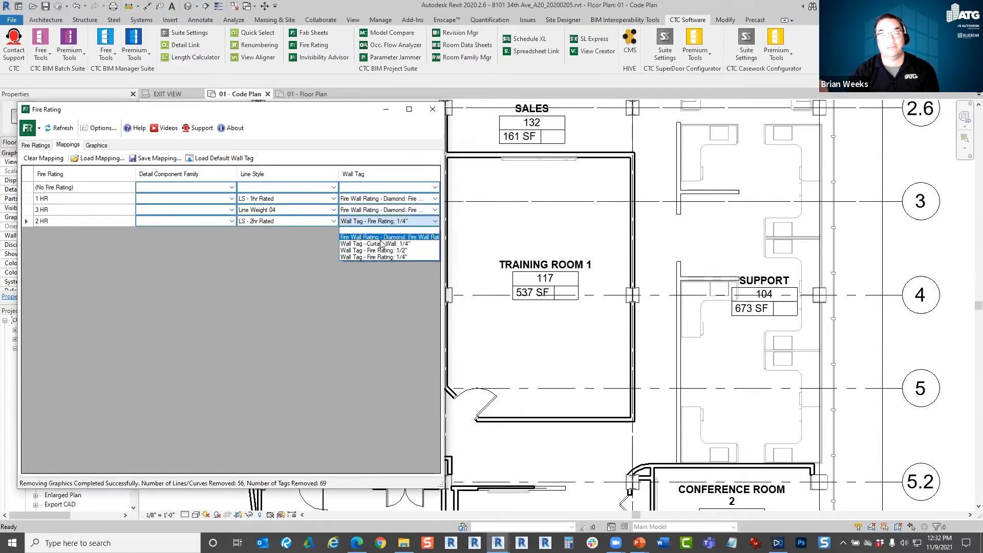
{"action": "left_click", "coordinate": [380, 237]}
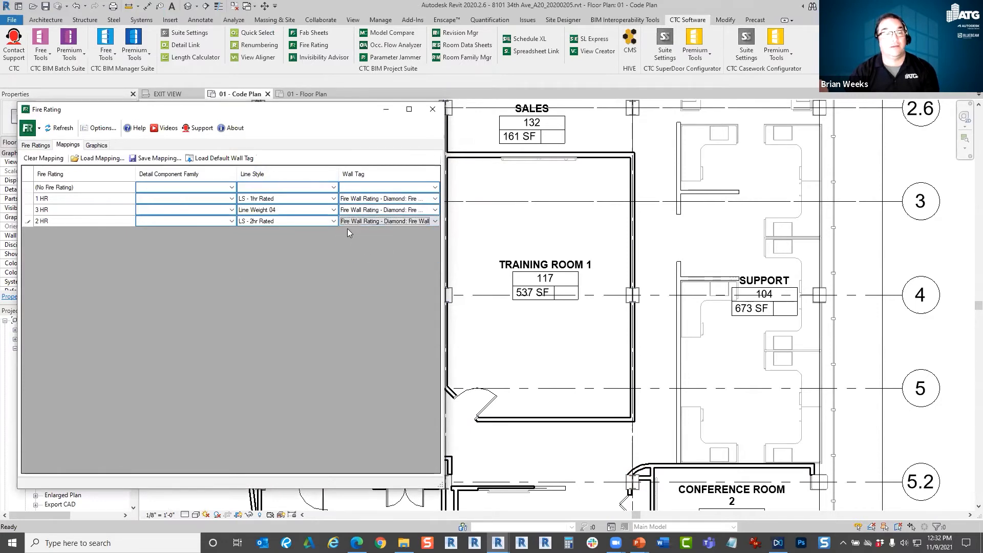
{"action": "left_click", "coordinate": [332, 210]}
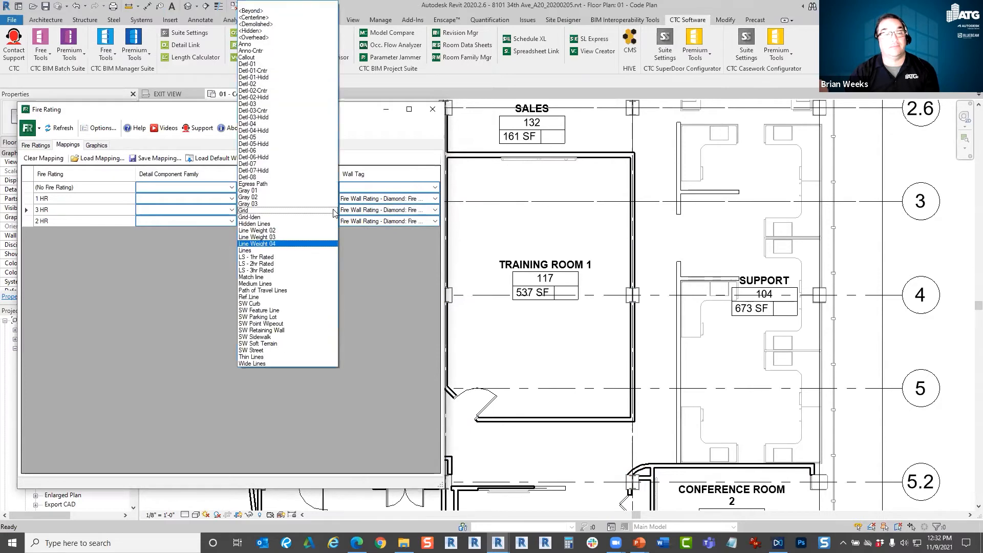
{"action": "left_click", "coordinate": [272, 269]}
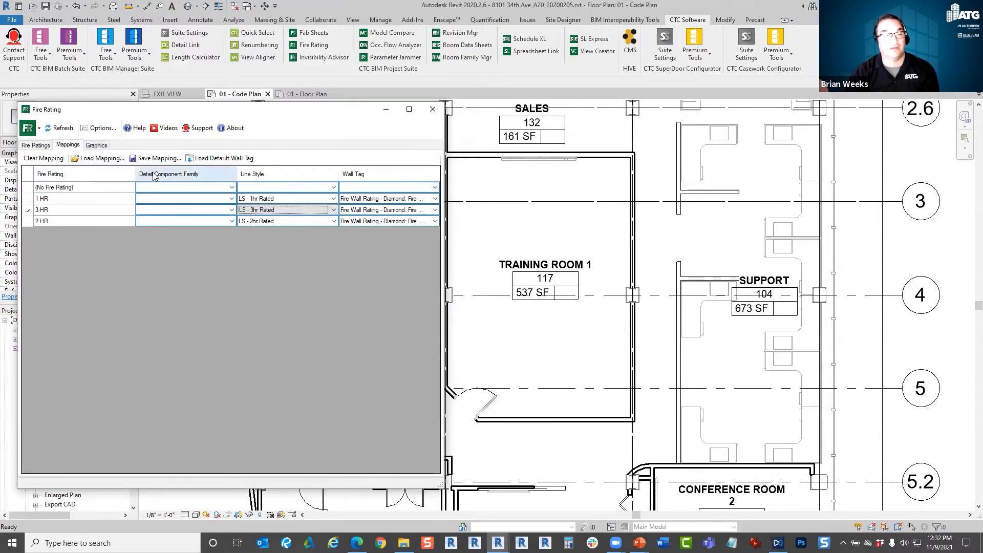
Review the rating mappings and generate the fire rating graphics with wall tags in 01 - Code Plan.
{"action": "left_click", "coordinate": [101, 146]}
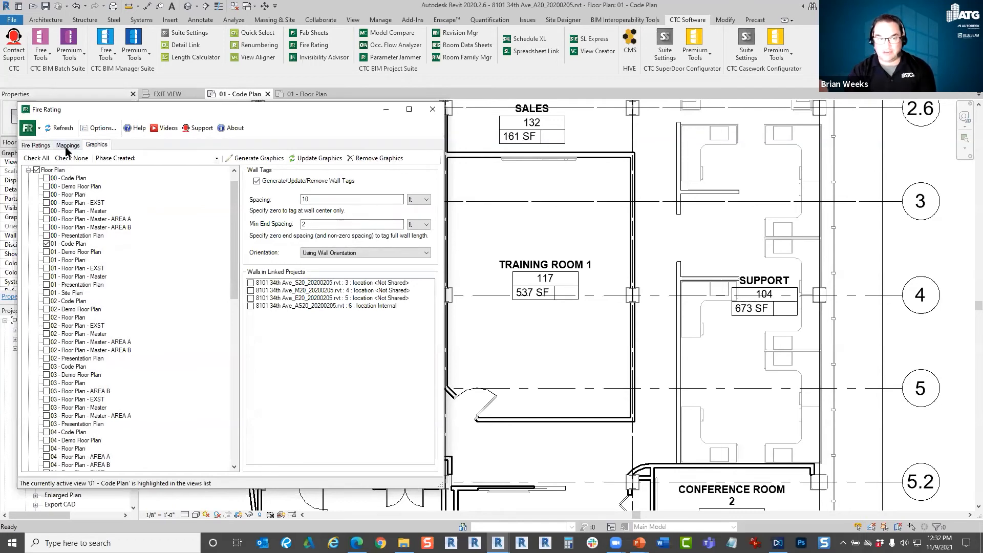
{"action": "left_click", "coordinate": [36, 145]}
{"action": "left_click", "coordinate": [70, 145]}
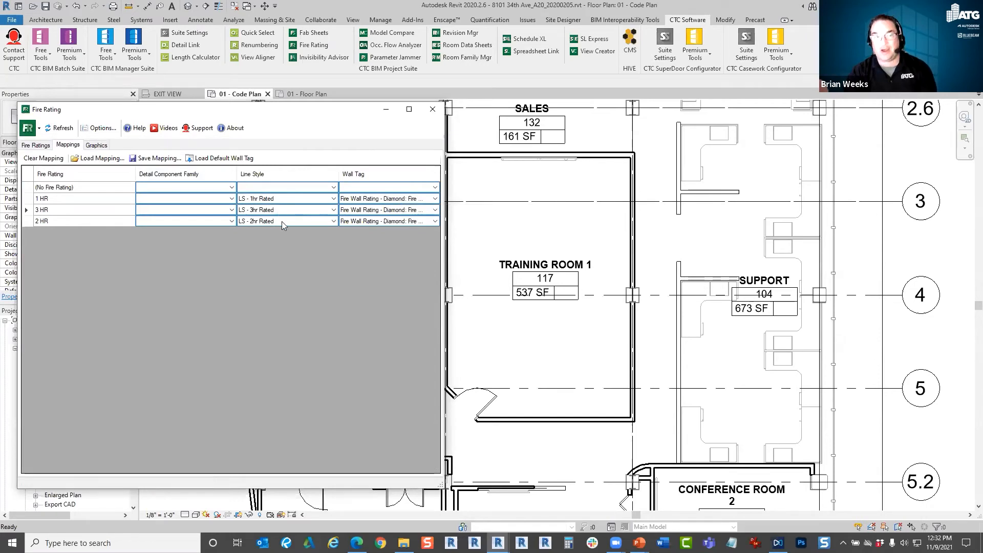
{"action": "left_click", "coordinate": [96, 147]}
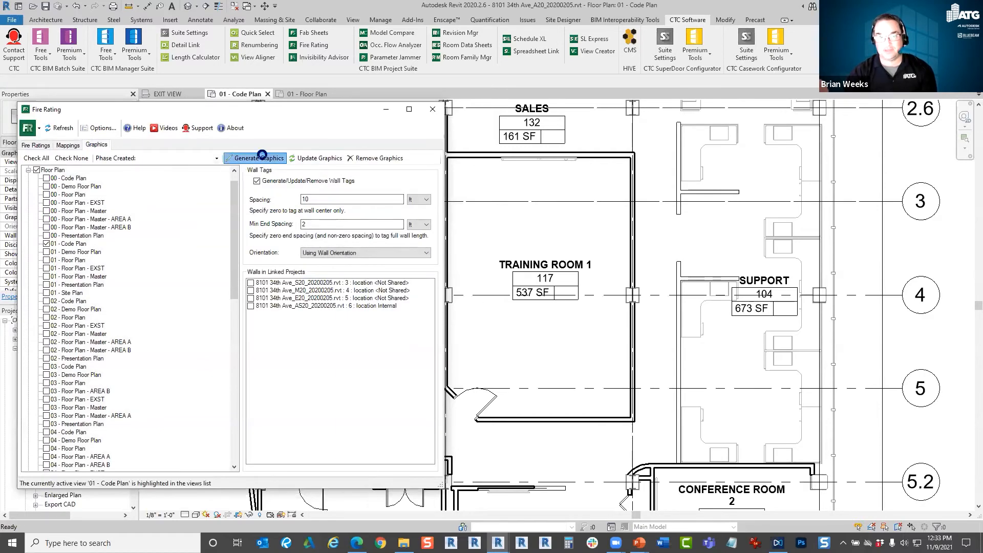
{"action": "left_click", "coordinate": [257, 158]}
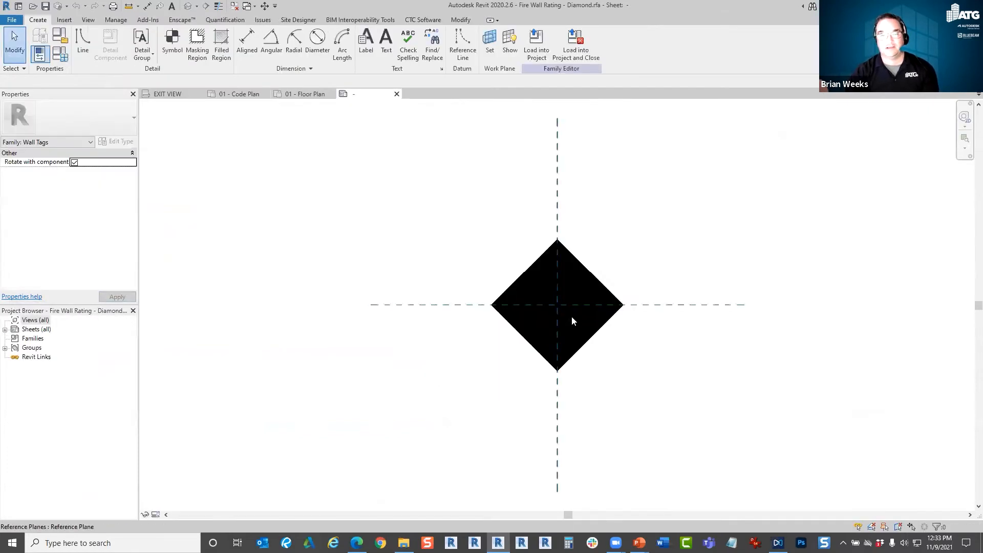
Edit the diamond filled region's boundary in the tag family, setting its upper-right edge 3/32" from the lower-left edge.
{"action": "left_click", "coordinate": [591, 340]}
{"action": "scroll", "coordinate": [598, 341], "scroll_direction": "up", "scroll_amount": 3}
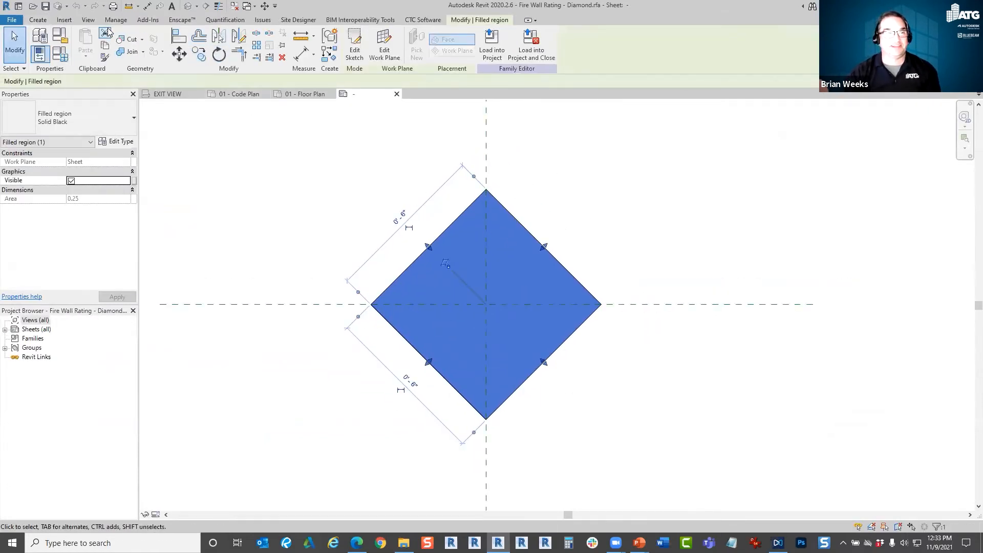
{"action": "left_click", "coordinate": [354, 48]}
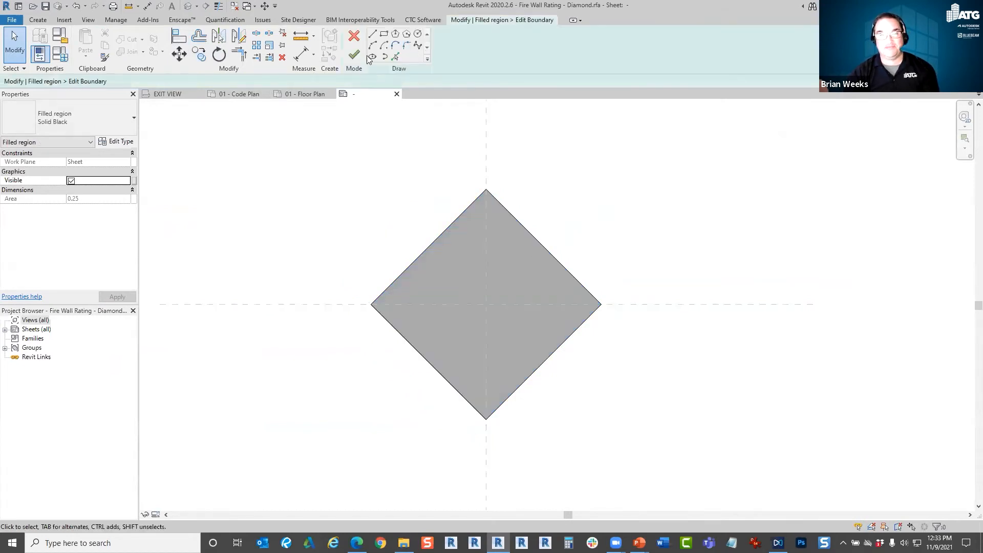
{"action": "left_click", "coordinate": [358, 40]}
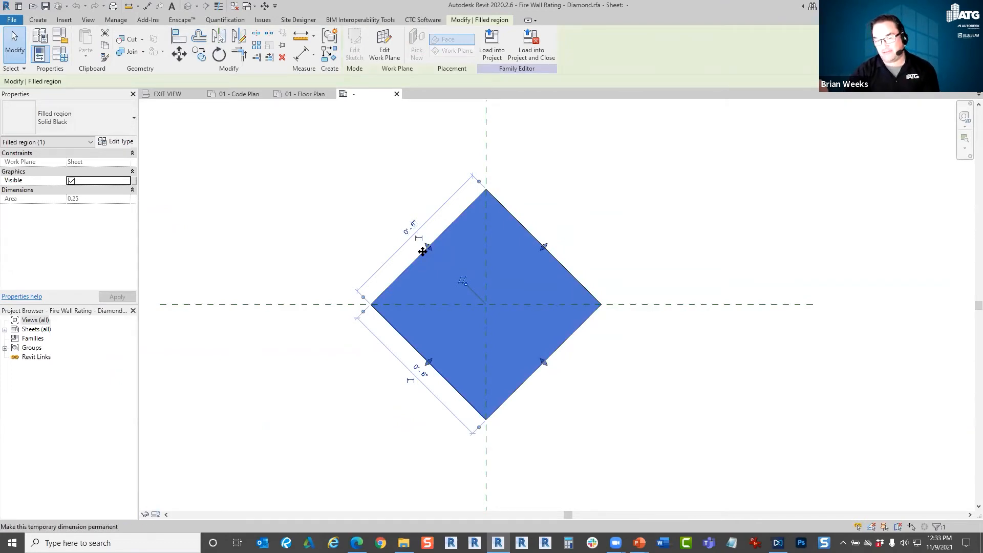
{"action": "left_click", "coordinate": [354, 48]}
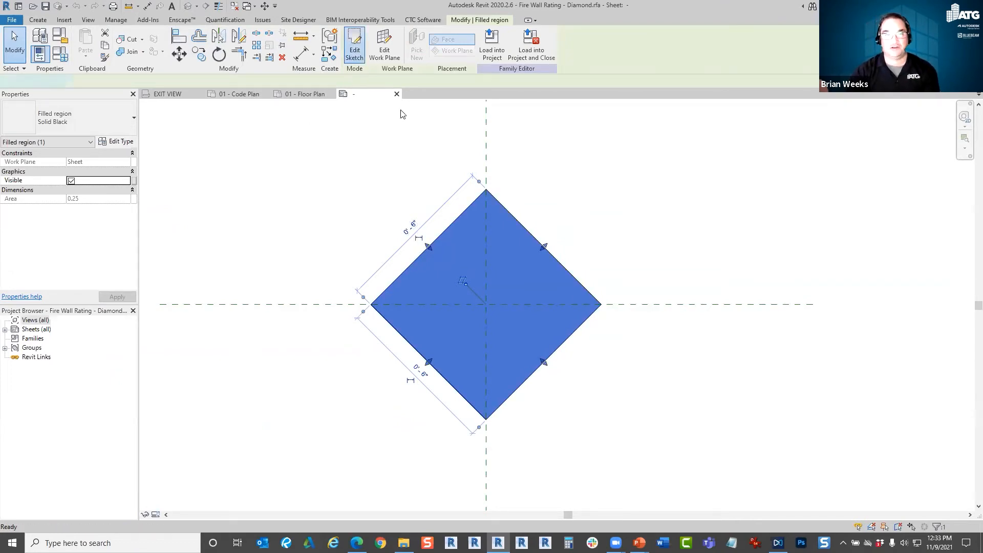
{"action": "left_click", "coordinate": [449, 232]}
{"action": "left_click", "coordinate": [543, 250]}
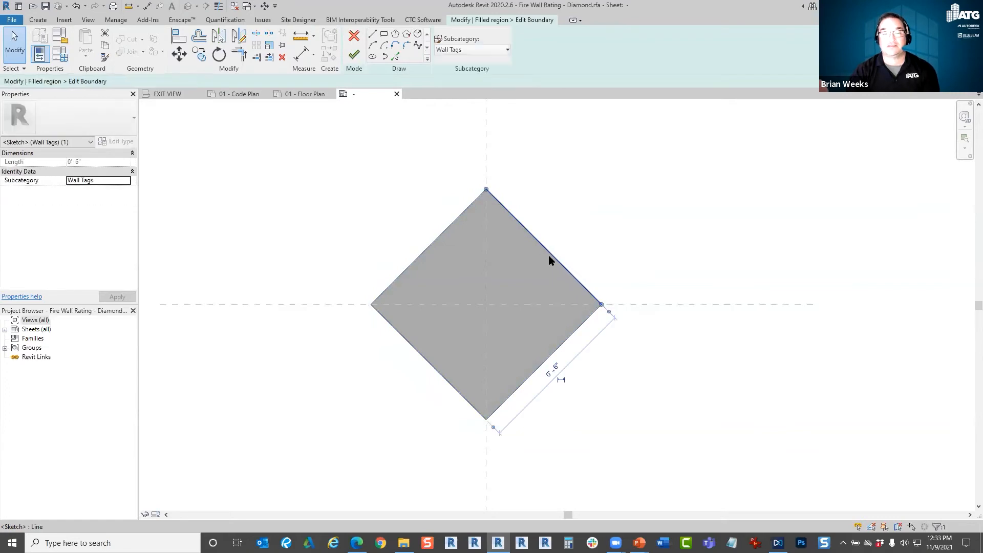
{"action": "left_click", "coordinate": [549, 373]}
{"action": "type", "text": "3/3"}
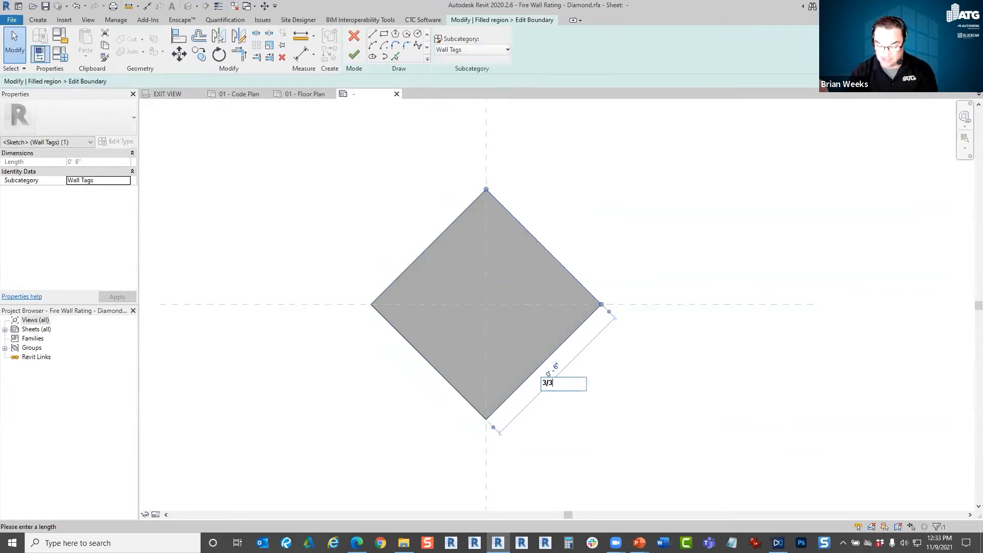
{"action": "type", "text": "2"}
{"action": "key", "text": "Return"}
{"action": "left_click", "coordinate": [409, 263]}
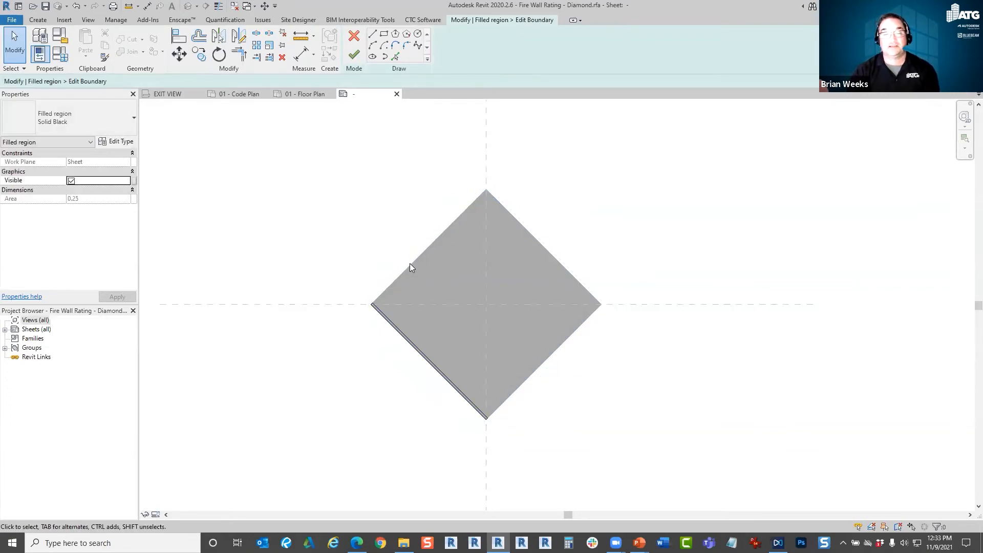
Set the short upper-left boundary edge 3/32" from the opposite edge to shrink the sketch to a small diamond.
{"action": "scroll", "coordinate": [358, 312], "scroll_direction": "up", "scroll_amount": 5}
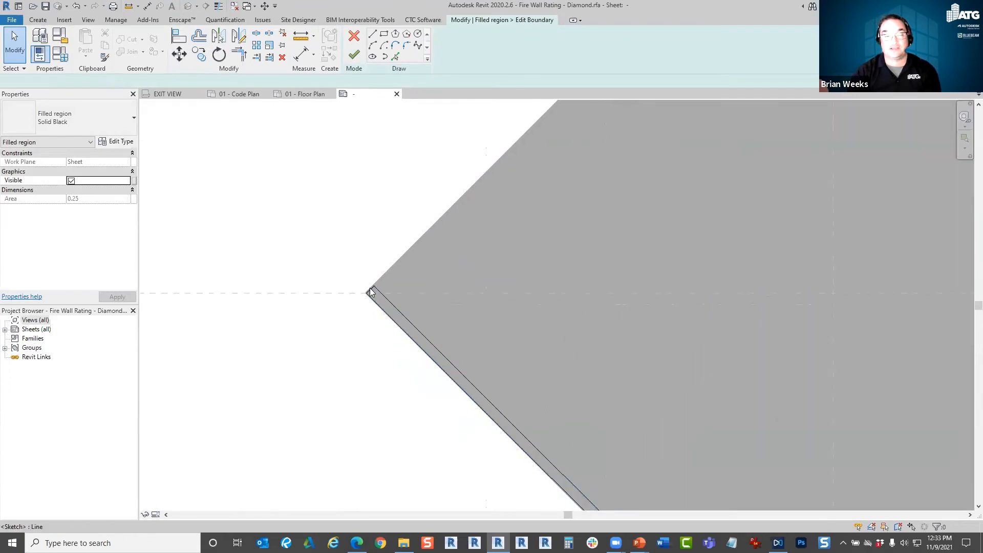
{"action": "left_click", "coordinate": [371, 287]}
{"action": "scroll", "coordinate": [396, 286], "scroll_direction": "down", "scroll_amount": 4}
{"action": "scroll", "coordinate": [435, 318], "scroll_direction": "up", "scroll_amount": 3}
{"action": "left_click", "coordinate": [450, 342]}
{"action": "type", "text": "3/32\""}
{"action": "key", "text": "Return"}
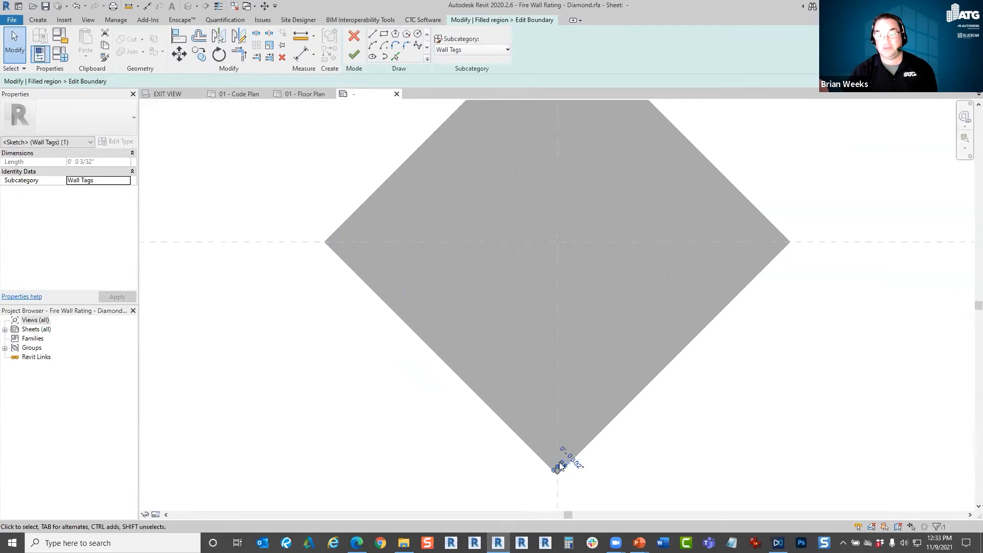
Move the small diamond sketch from the lower vertex to the reference plane intersection and finish the boundary edit.
{"action": "scroll", "coordinate": [559, 463], "scroll_direction": "up", "scroll_amount": 2}
{"action": "left_click", "coordinate": [625, 451]}
{"action": "left_click_drag", "start_coordinate": [520, 506], "coordinate": [649, 438]}
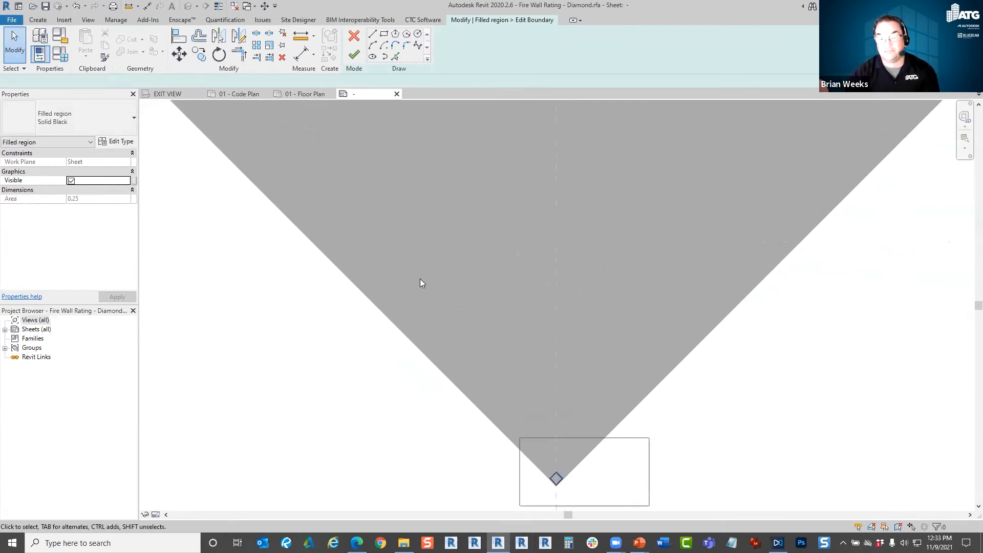
{"action": "left_click", "coordinate": [177, 57]}
{"action": "scroll", "coordinate": [554, 493], "scroll_direction": "up", "scroll_amount": 2}
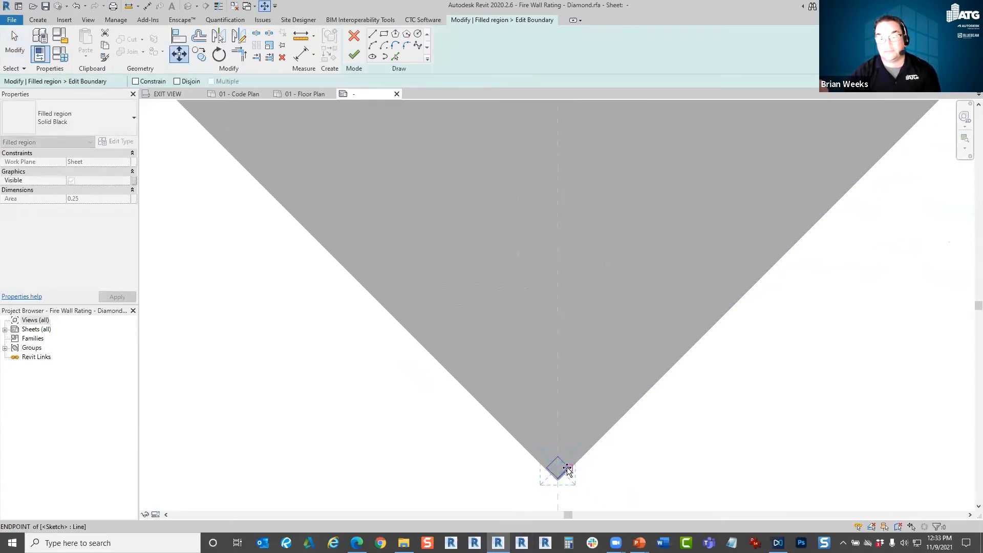
{"action": "left_click", "coordinate": [567, 468]}
{"action": "scroll", "coordinate": [571, 336], "scroll_direction": "down", "scroll_amount": 3}
{"action": "scroll", "coordinate": [576, 261], "scroll_direction": "up", "scroll_amount": 3}
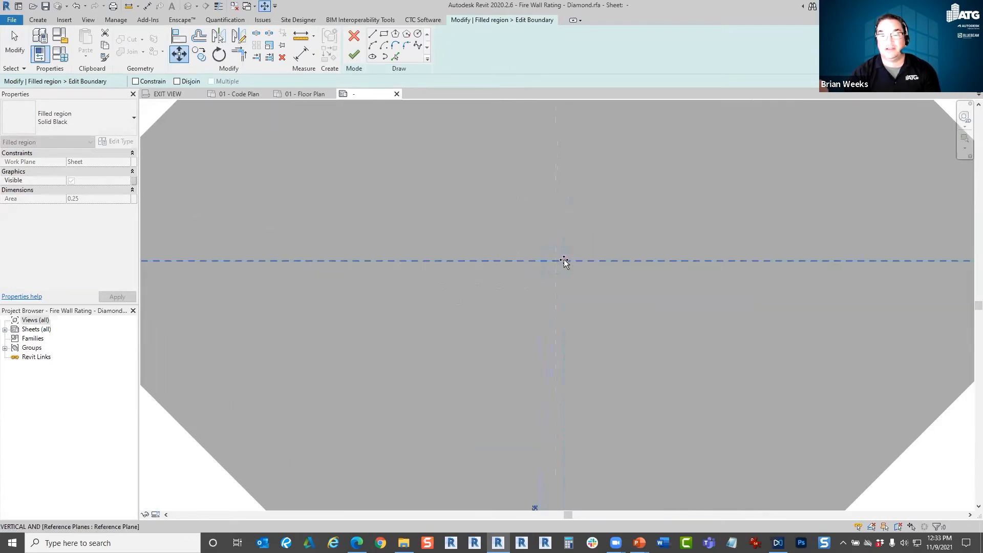
{"action": "left_click", "coordinate": [564, 260]}
{"action": "scroll", "coordinate": [579, 266], "scroll_direction": "up", "scroll_amount": 1}
{"action": "left_click", "coordinate": [463, 211]}
{"action": "left_click", "coordinate": [355, 56]}
Try to shrink the large diamond outline by setting its lower-right line 3/32" from the opposite line.
{"action": "scroll", "coordinate": [518, 280], "scroll_direction": "down", "scroll_amount": 2}
{"action": "left_click", "coordinate": [633, 369]}
{"action": "left_click", "coordinate": [630, 372]}
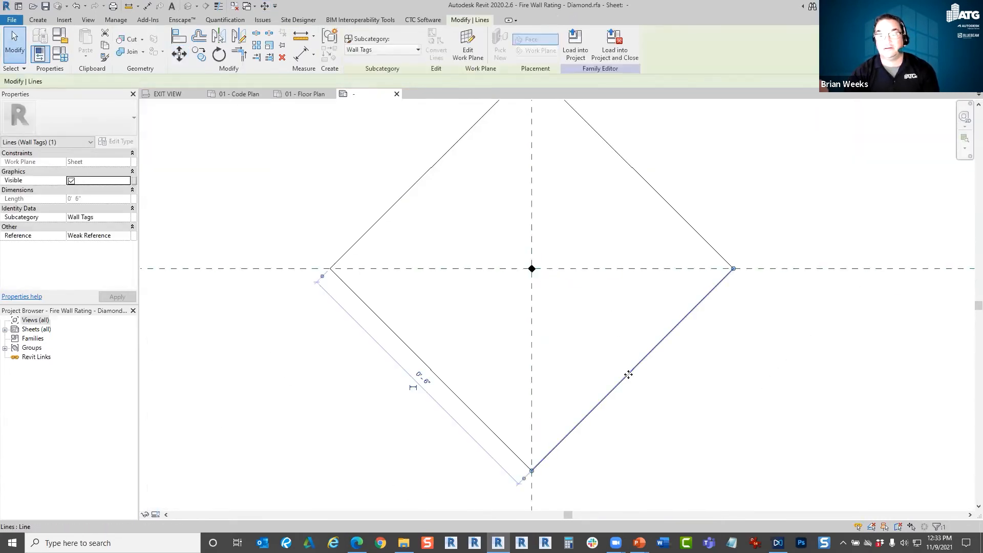
{"action": "left_click", "coordinate": [426, 385]}
{"action": "type", "text": "3/32"}
{"action": "key", "text": "Return"}
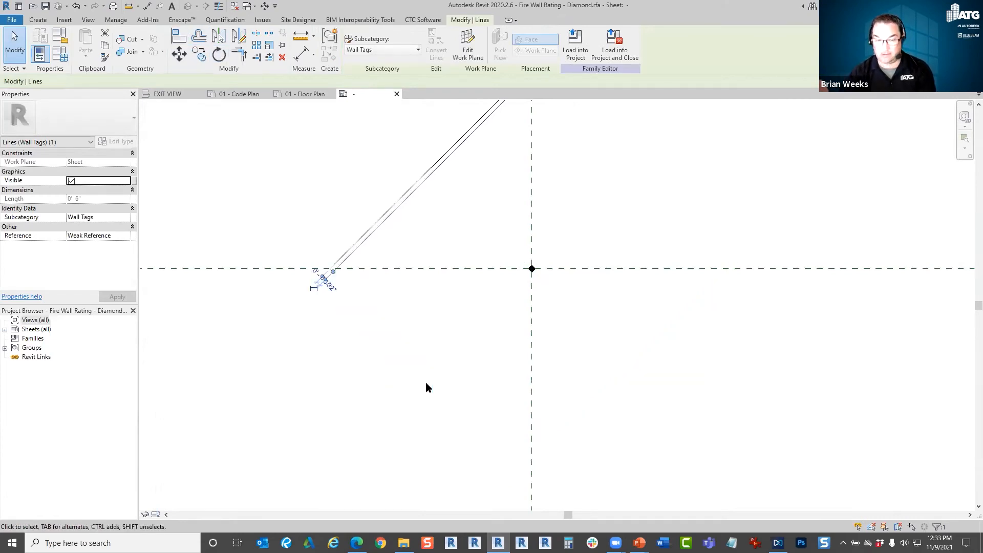
Delete the oversized outline lines around the small filled diamond.
{"action": "left_click", "coordinate": [321, 236]}
{"action": "scroll", "coordinate": [344, 294], "scroll_direction": "down", "scroll_amount": 2}
{"action": "key", "text": "Tab"}
{"action": "left_click", "coordinate": [365, 256]}
{"action": "key", "text": "Delete"}
{"action": "scroll", "coordinate": [452, 282], "scroll_direction": "up", "scroll_amount": 5}
{"action": "scroll", "coordinate": [443, 281], "scroll_direction": "up", "scroll_amount": 3}
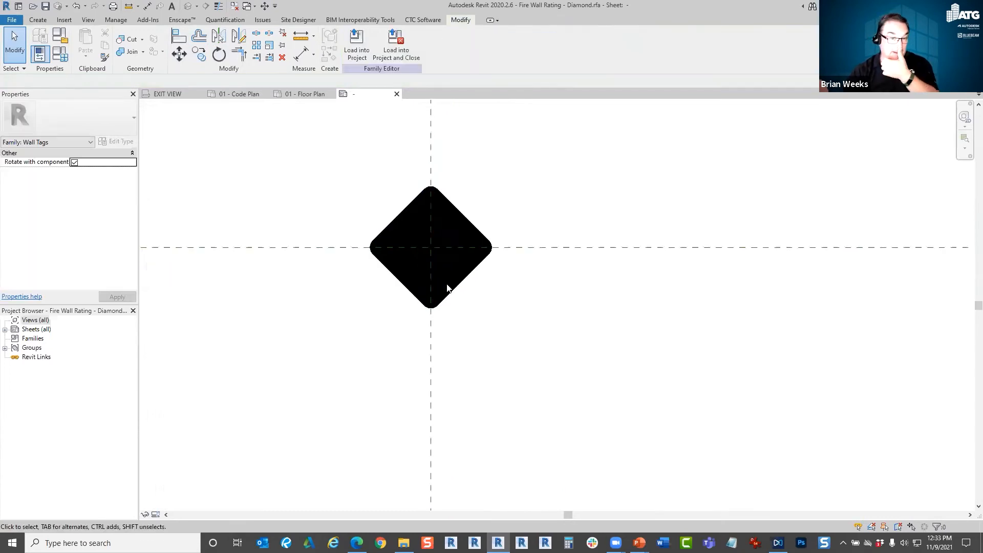
Save the diamond wall tag family, load it into the project and close the family.
{"action": "middle_click", "coordinate": [526, 193]}
{"action": "middle_click", "coordinate": [526, 194]}
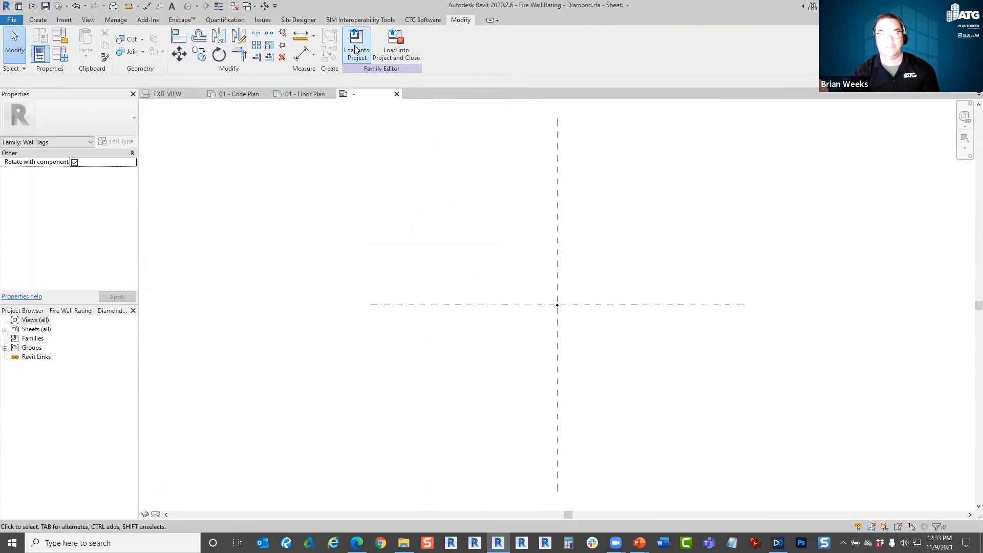
{"action": "left_click", "coordinate": [46, 6]}
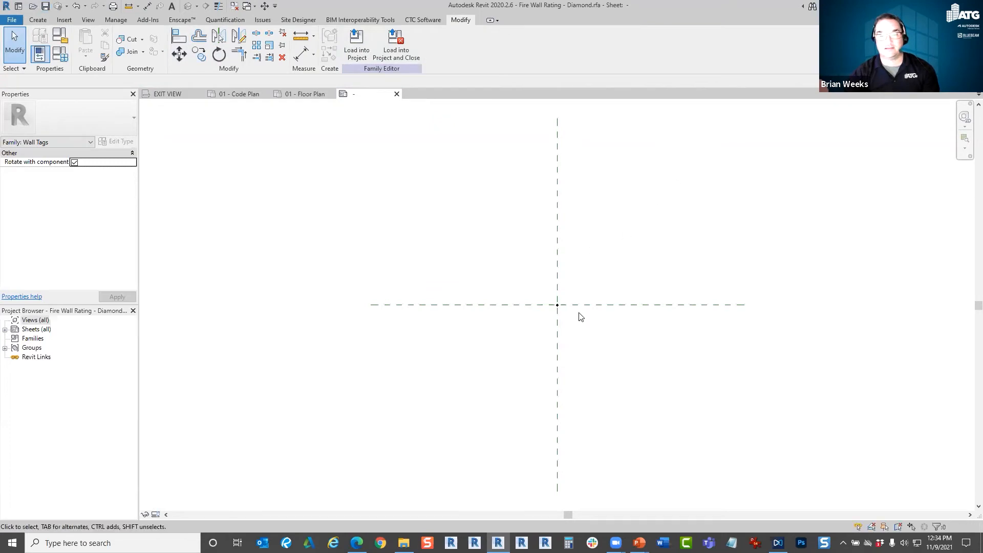
{"action": "left_click", "coordinate": [405, 57]}
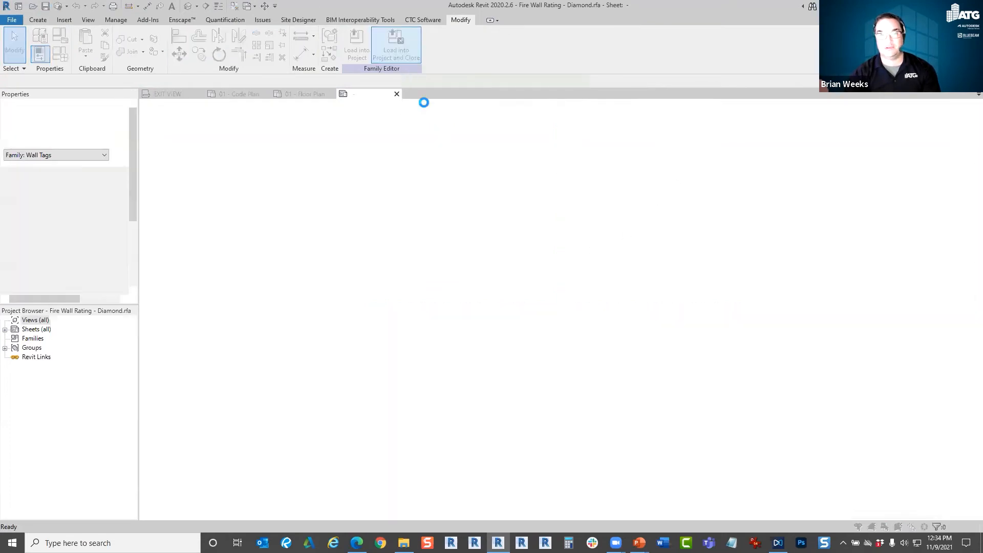
{"action": "left_click", "coordinate": [481, 269]}
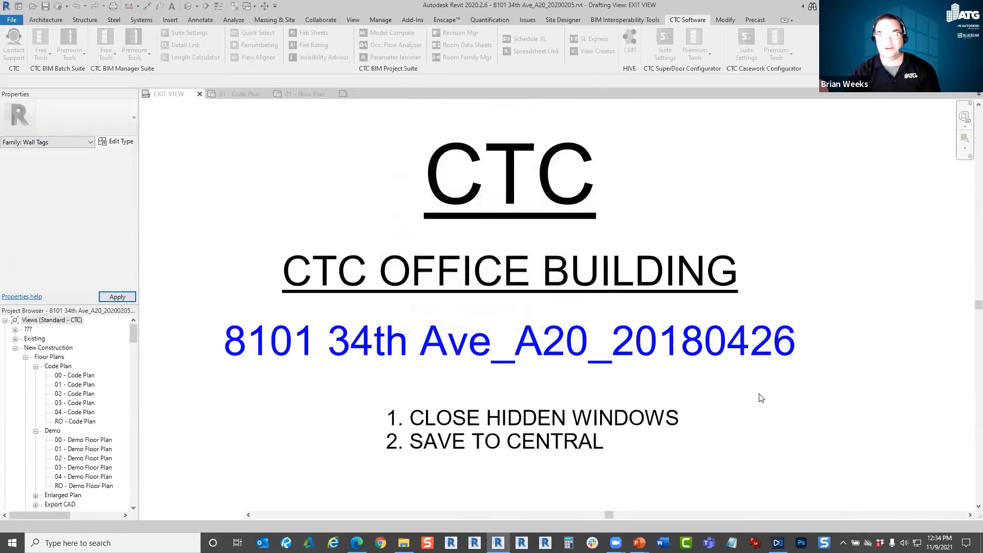
Examine the reloaded diamond wall tags along the fire-rated walls around Training Room 1 in the 01 - Code Plan view.
{"action": "left_click", "coordinate": [292, 97]}
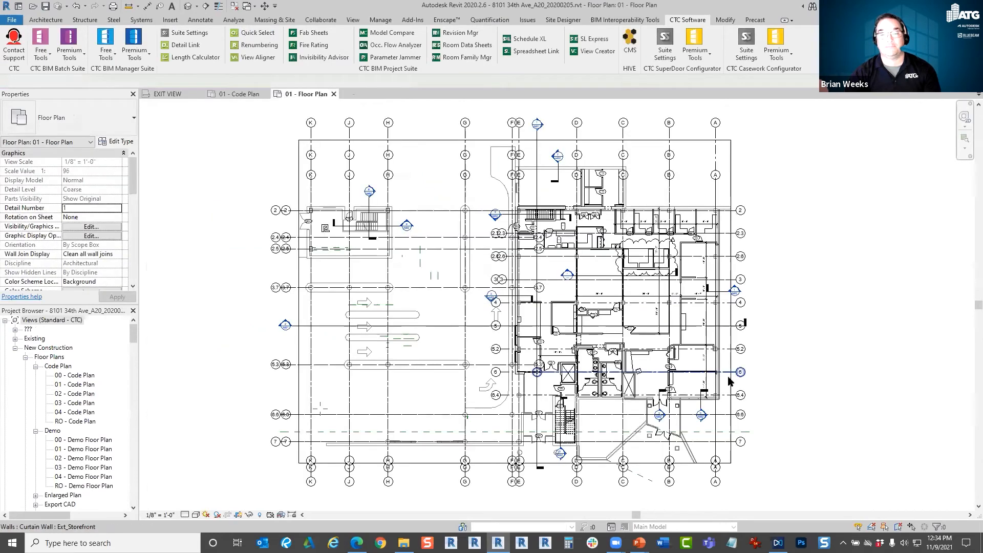
{"action": "left_click", "coordinate": [245, 97]}
{"action": "scroll", "coordinate": [610, 355], "scroll_direction": "up", "scroll_amount": 10}
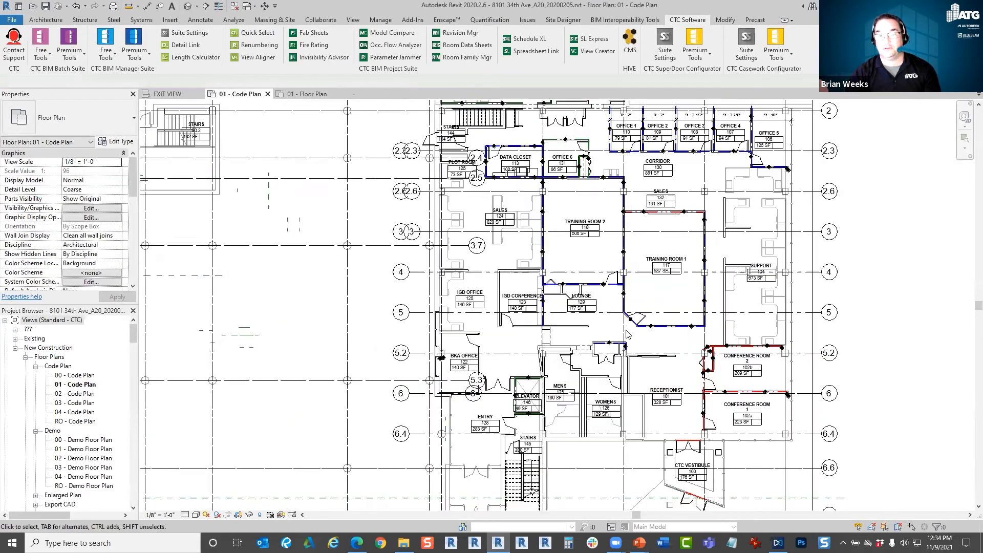
{"action": "middle_click_drag", "start_coordinate": [682, 396], "coordinate": [607, 348]}
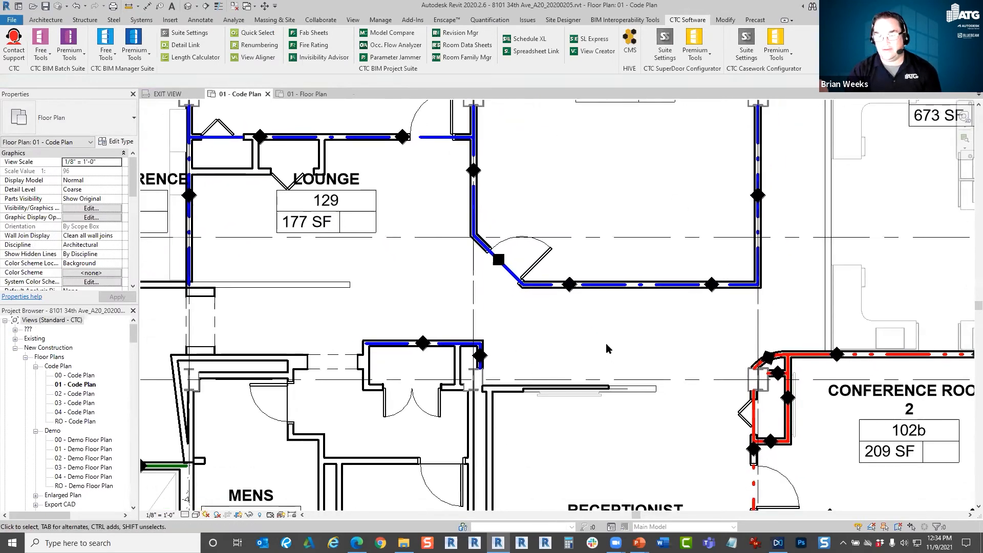
{"action": "scroll", "coordinate": [561, 290], "scroll_direction": "up", "scroll_amount": 3}
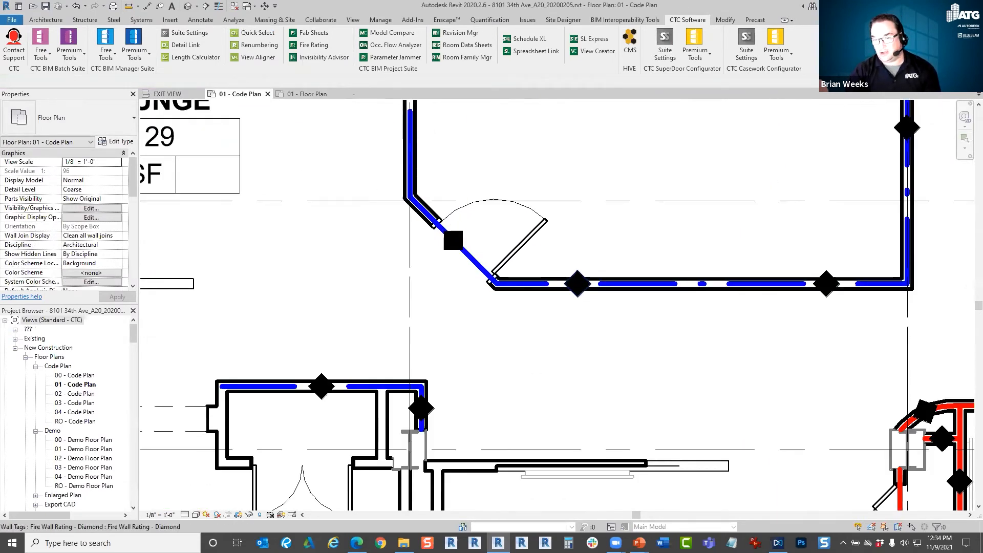
{"action": "left_click", "coordinate": [580, 276]}
{"action": "left_click", "coordinate": [613, 296]}
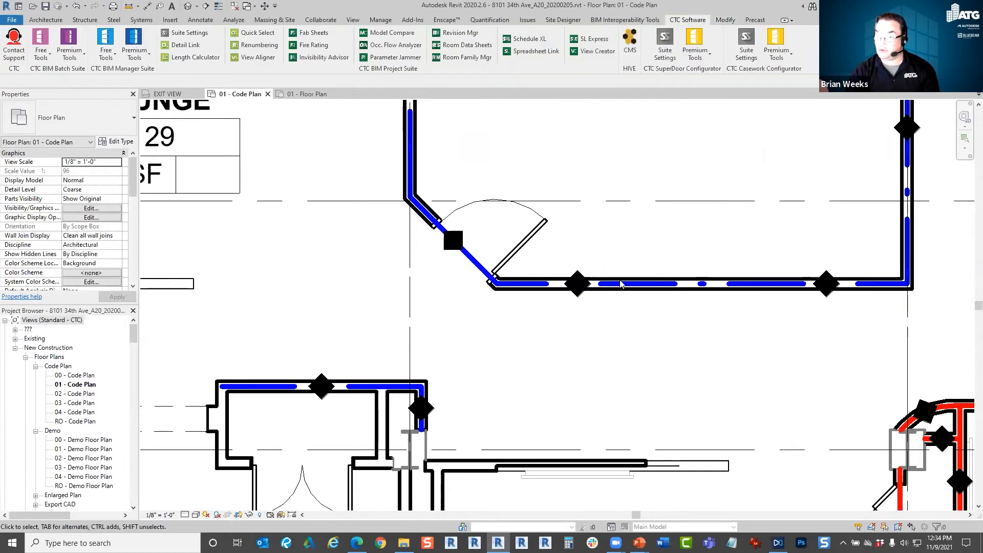
{"action": "scroll", "coordinate": [582, 296], "scroll_direction": "down", "scroll_amount": 8}
{"action": "scroll", "coordinate": [614, 263], "scroll_direction": "up", "scroll_amount": 1}
{"action": "middle_click_drag", "start_coordinate": [614, 263], "coordinate": [635, 325]}
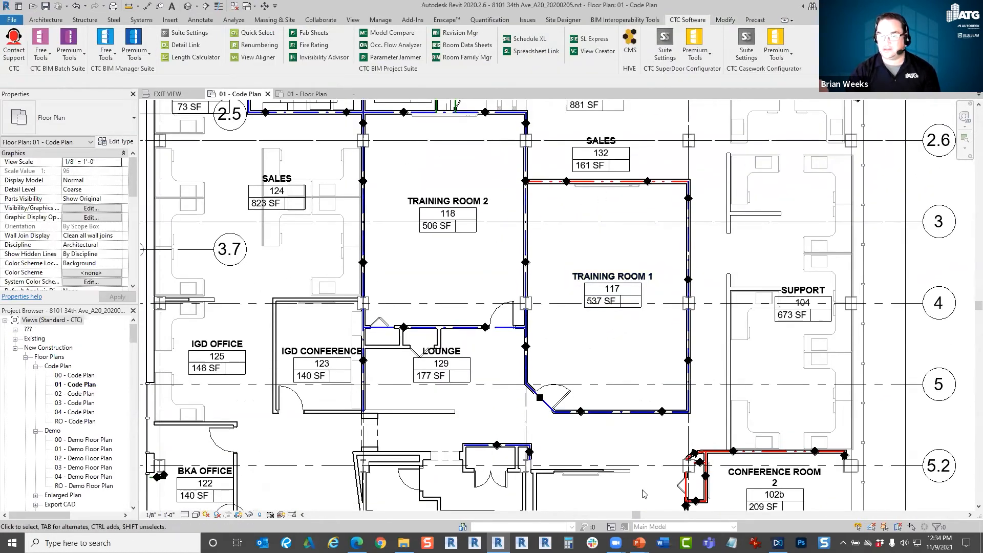
{"action": "scroll", "coordinate": [636, 416], "scroll_direction": "down", "scroll_amount": 1}
{"action": "scroll", "coordinate": [650, 327], "scroll_direction": "down", "scroll_amount": 2}
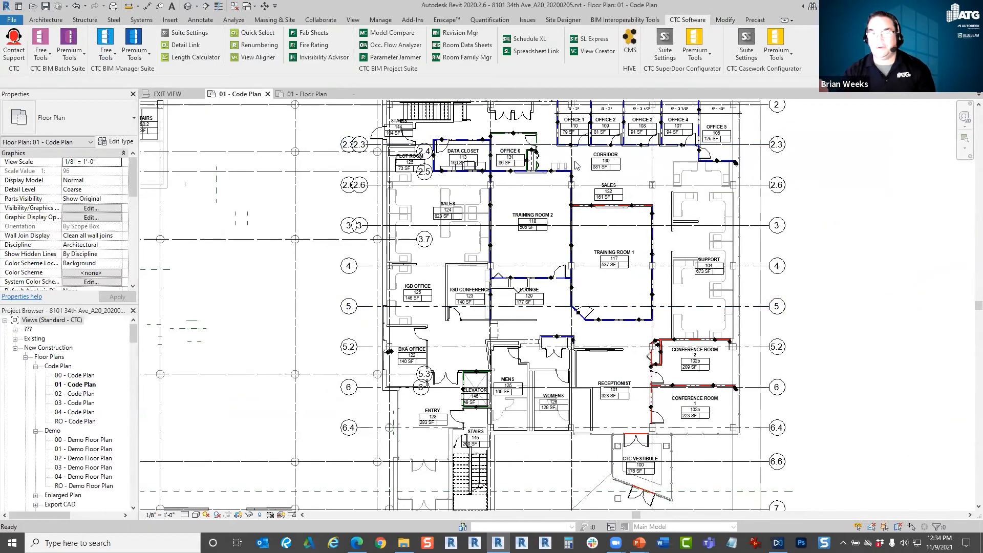
Open the Fire Rating mappings and display the Building Section A view with the dialog moved clear of the section's walls.
{"action": "middle_click", "coordinate": [604, 209]}
{"action": "middle_click", "coordinate": [604, 209]}
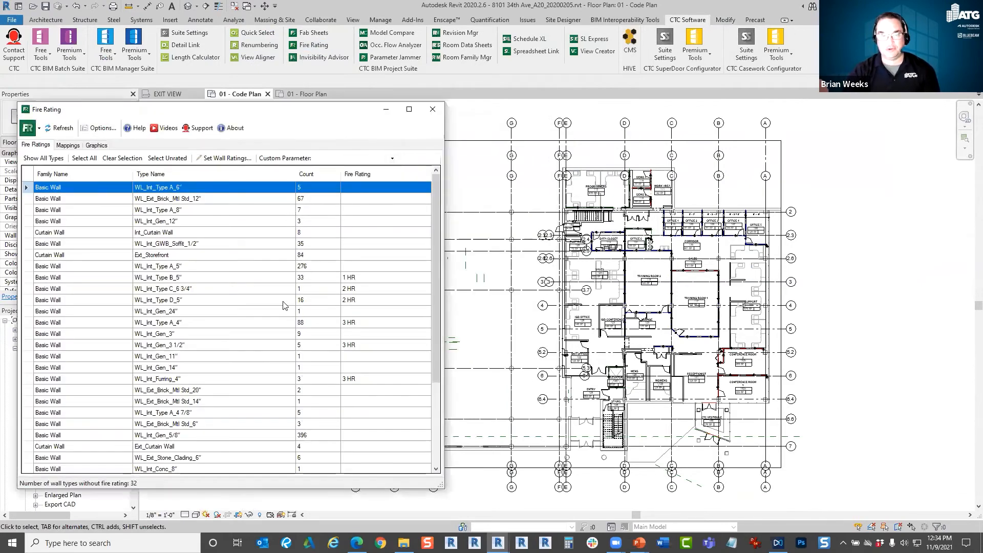
{"action": "left_click", "coordinate": [67, 146]}
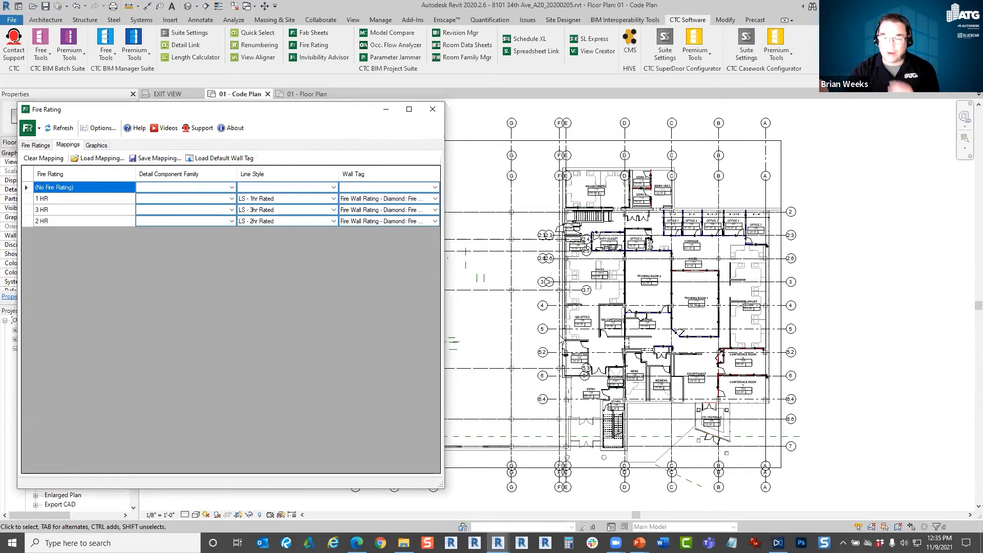
{"action": "left_click_drag", "start_coordinate": [329, 117], "coordinate": [629, 127]}
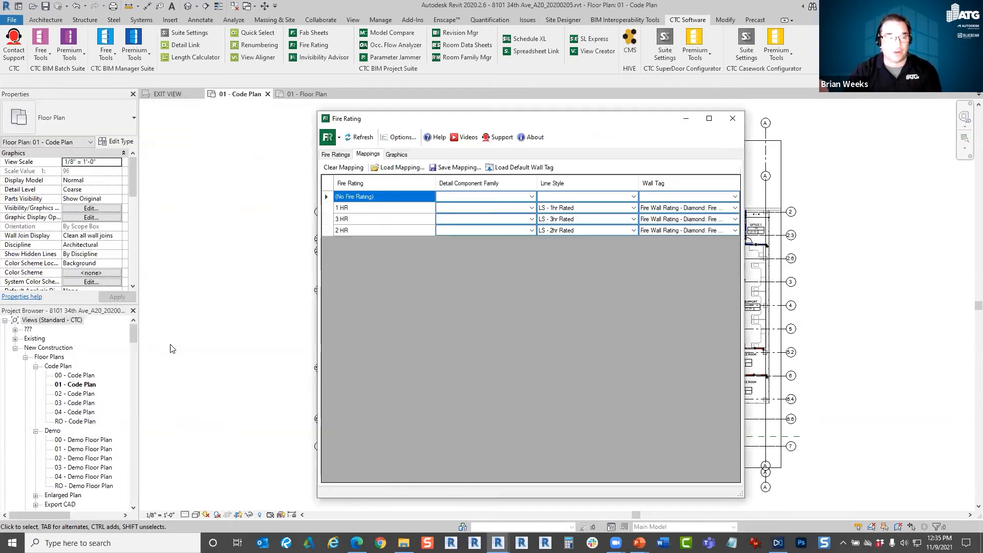
{"action": "left_click_drag", "start_coordinate": [132, 365], "coordinate": [140, 465]}
{"action": "left_click", "coordinate": [79, 412]}
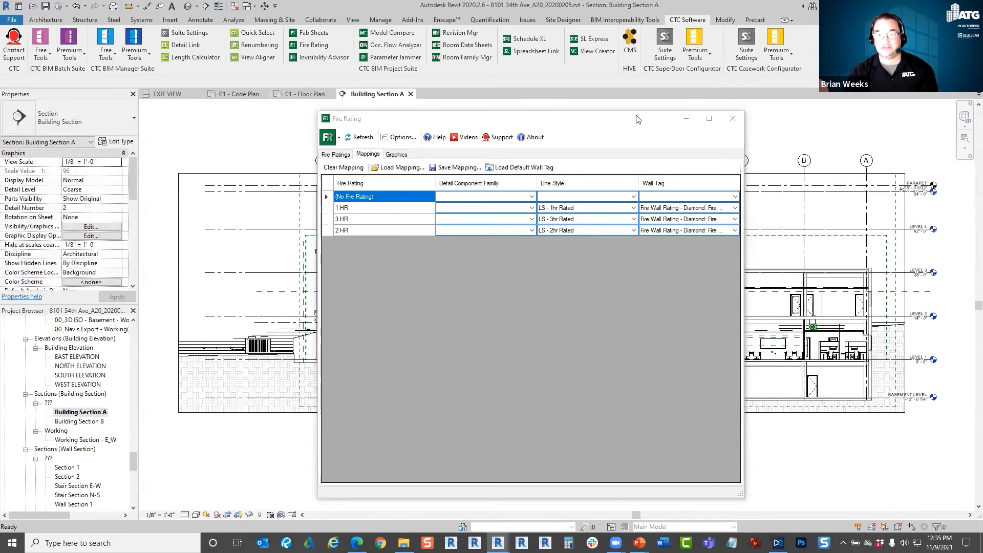
{"action": "left_click_drag", "start_coordinate": [634, 120], "coordinate": [479, 115]}
{"action": "scroll", "coordinate": [858, 321], "scroll_direction": "up", "scroll_amount": 5}
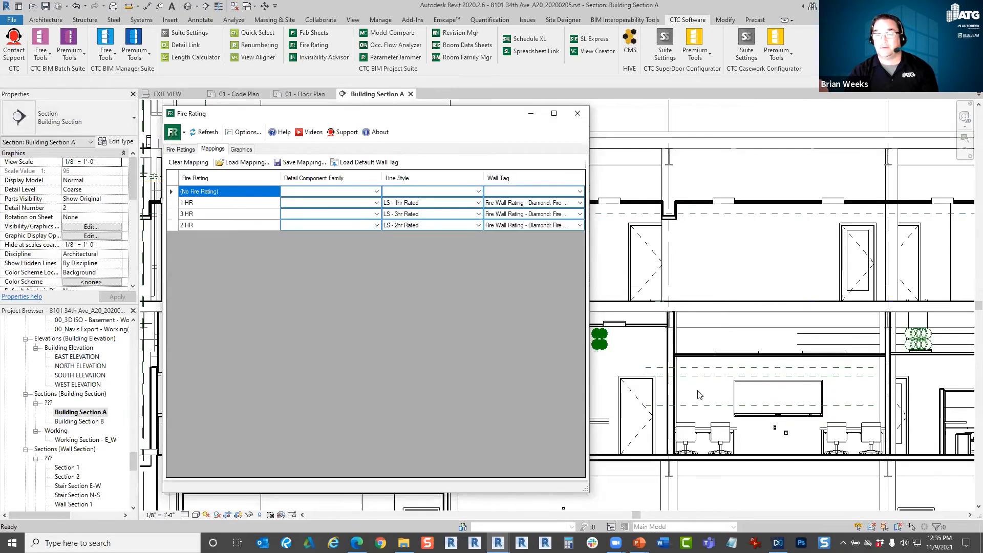
{"action": "left_click_drag", "start_coordinate": [351, 122], "coordinate": [276, 510]}
Map the 1 HR rating to the Light Gauge Angles-Top 5 1/2" detail component.
{"action": "left_click", "coordinate": [285, 205]}
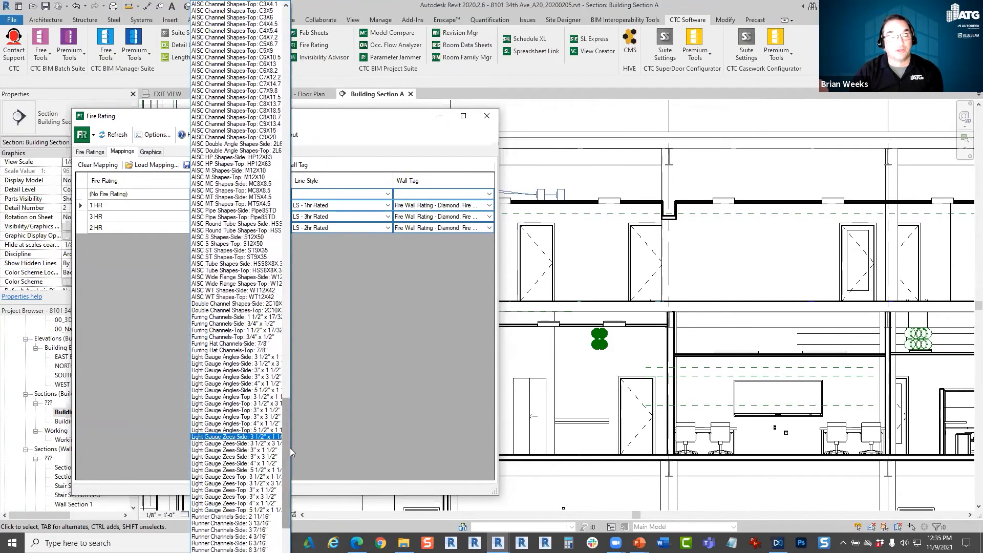
{"action": "scroll", "coordinate": [286, 448], "scroll_direction": "down", "scroll_amount": 3}
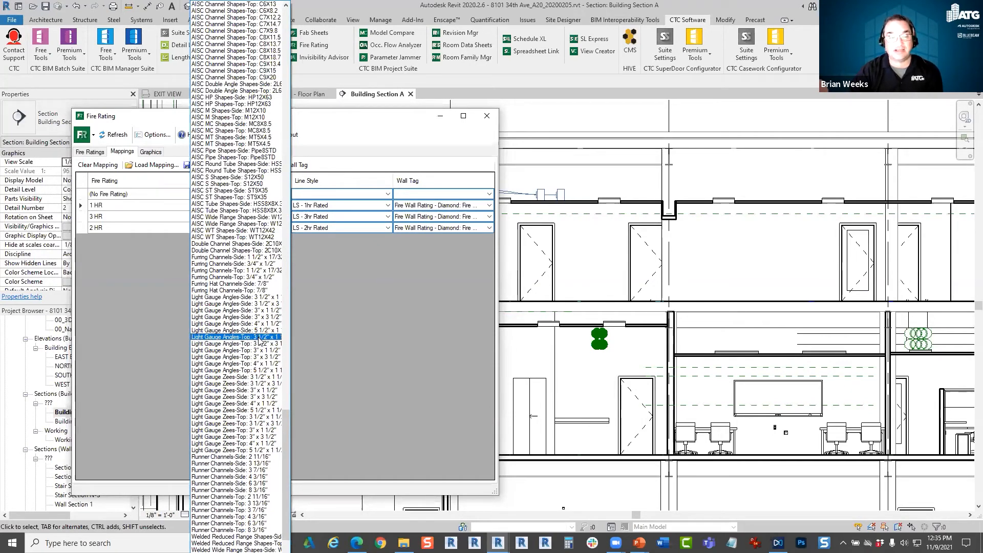
{"action": "left_click", "coordinate": [258, 370]}
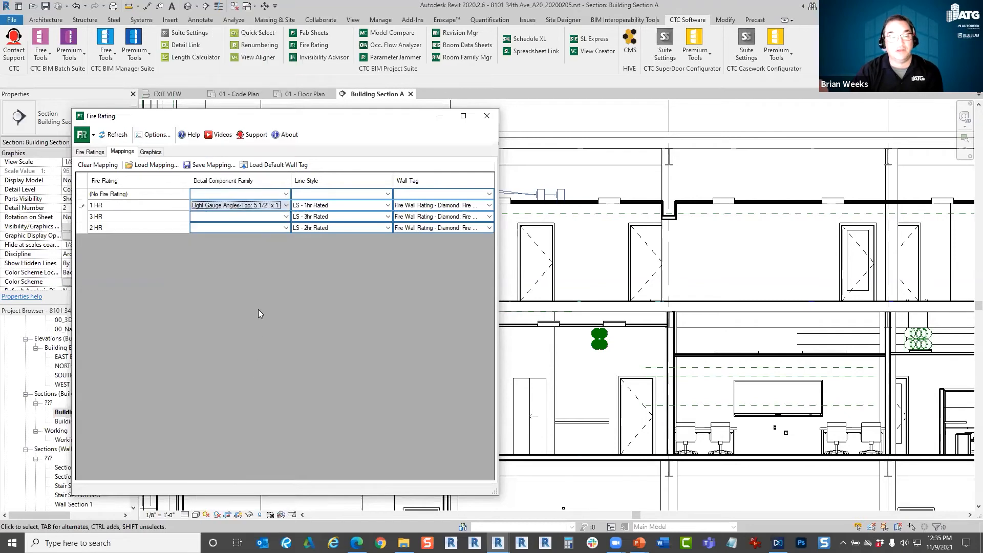
Map the 3 HR rating to the Light Gauge Zees-Side 5 1/2" detail component.
{"action": "left_click", "coordinate": [285, 216]}
{"action": "left_click_drag", "start_coordinate": [287, 117], "coordinate": [287, 414]}
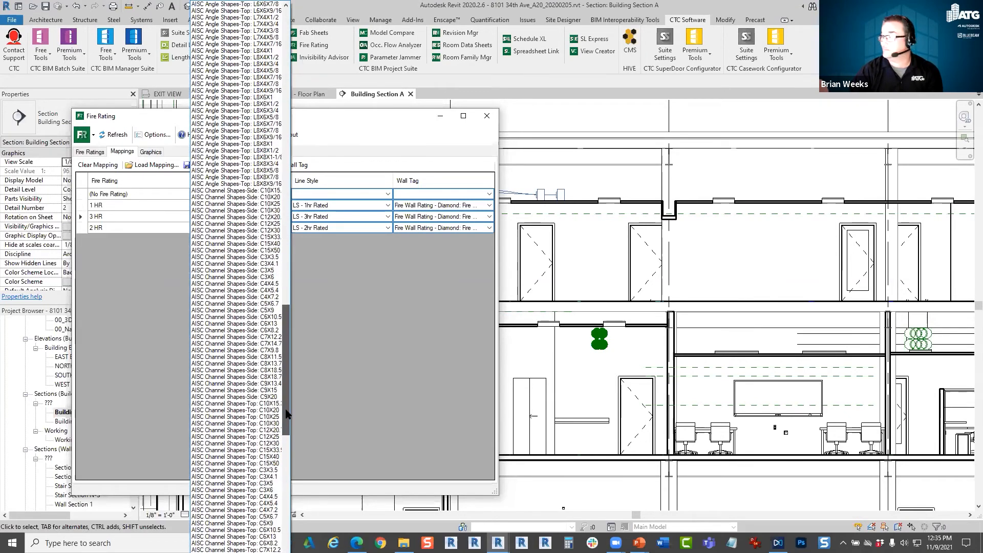
{"action": "left_click_drag", "start_coordinate": [286, 411], "coordinate": [295, 515]}
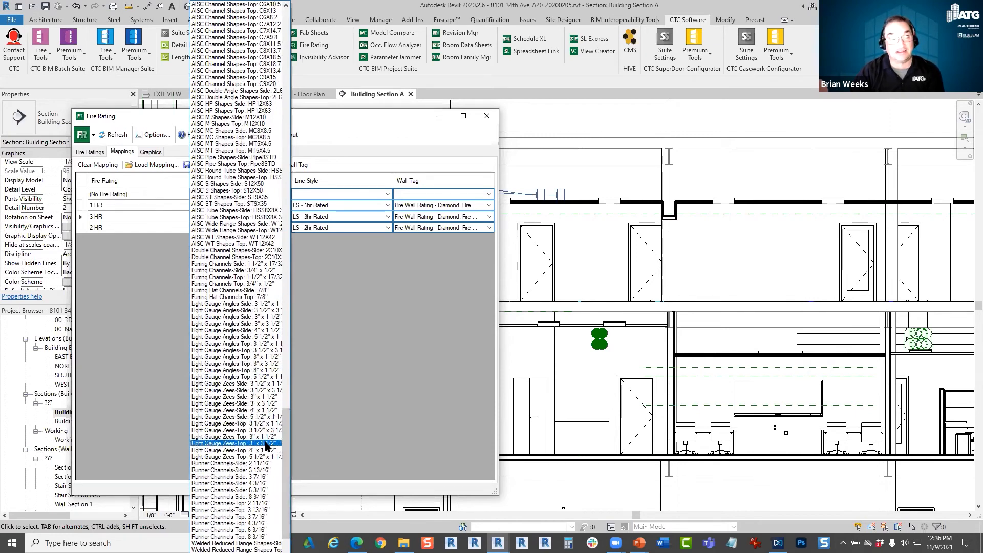
{"action": "left_click", "coordinate": [261, 417]}
Map the 2 HR rating to the first Light Gauge Angles-Side 3 1/2" detail component in the list.
{"action": "left_click", "coordinate": [285, 229]}
{"action": "scroll", "coordinate": [276, 392], "scroll_direction": "down", "scroll_amount": 3}
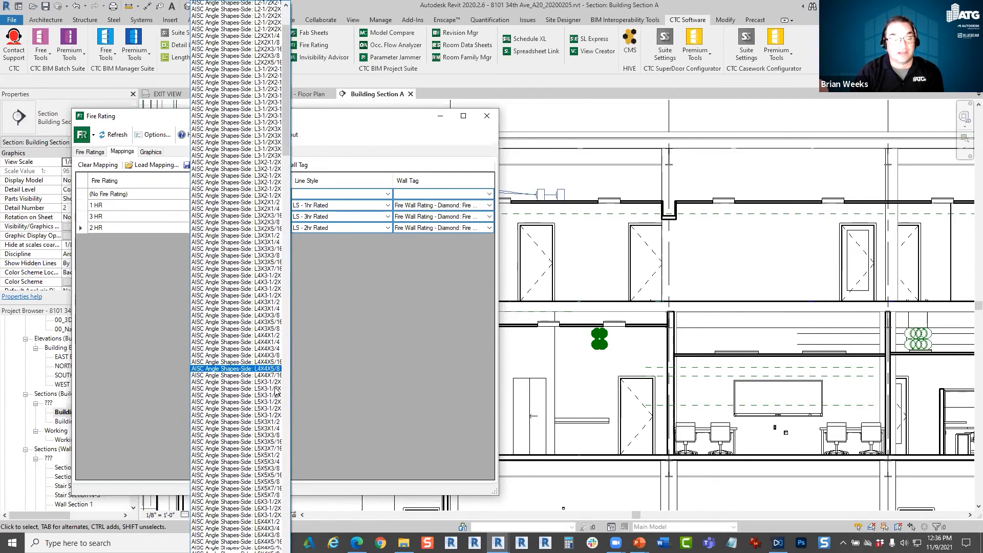
{"action": "left_click_drag", "start_coordinate": [287, 154], "coordinate": [301, 432]}
{"action": "scroll", "coordinate": [247, 448], "scroll_direction": "down", "scroll_amount": 9}
{"action": "left_click_drag", "start_coordinate": [286, 425], "coordinate": [289, 453]}
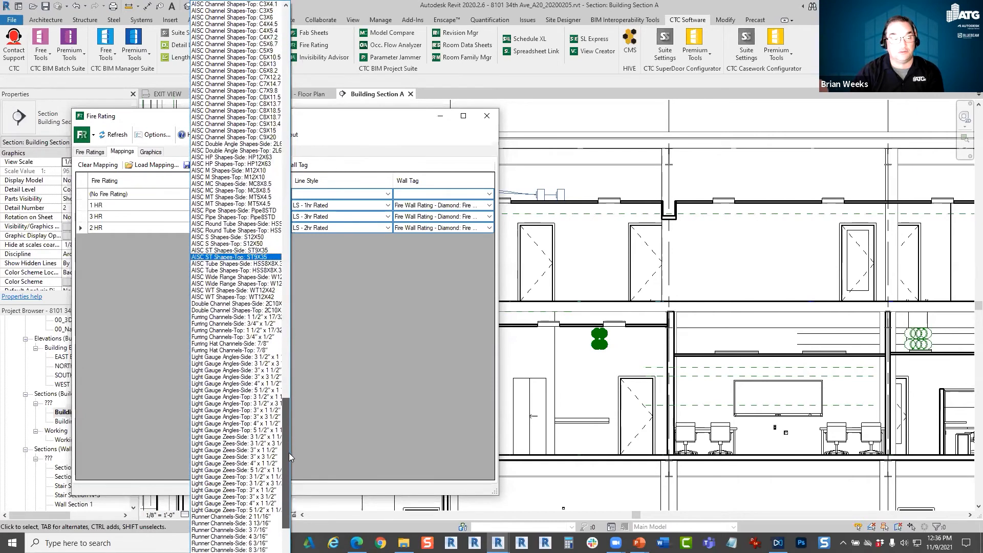
{"action": "left_click", "coordinate": [258, 357]}
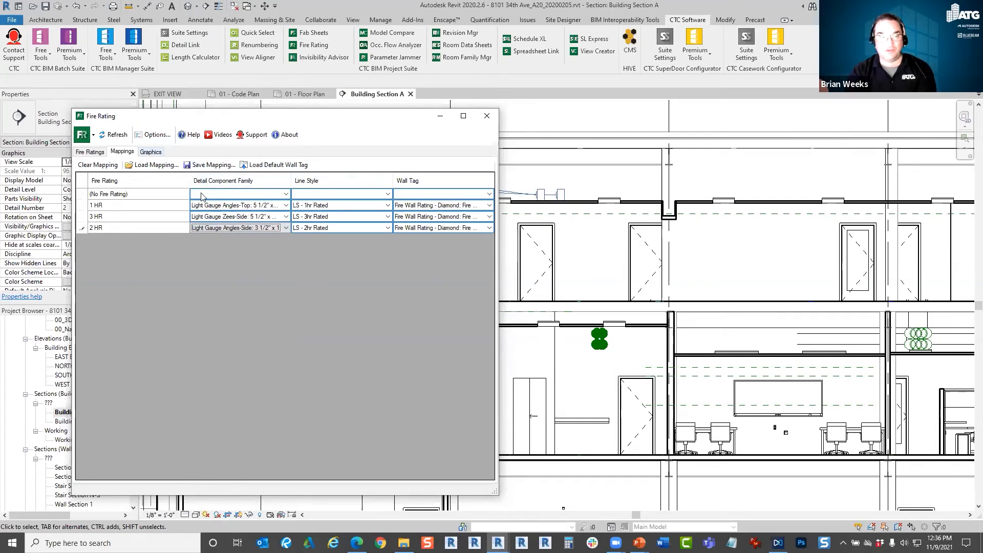
Update and generate the fire rating graphics, and check an interior wall in Building Section A.
{"action": "left_click", "coordinate": [153, 152]}
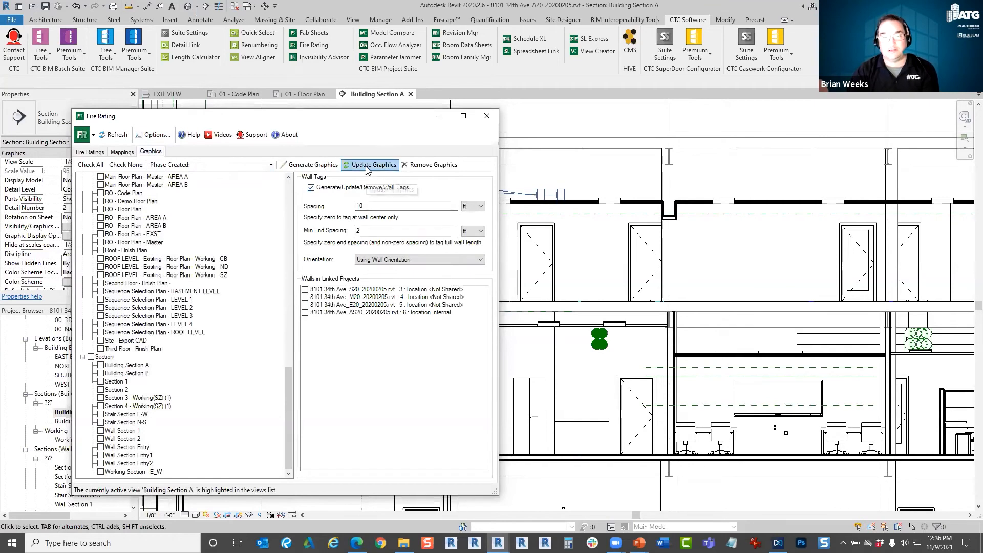
{"action": "left_click", "coordinate": [377, 165]}
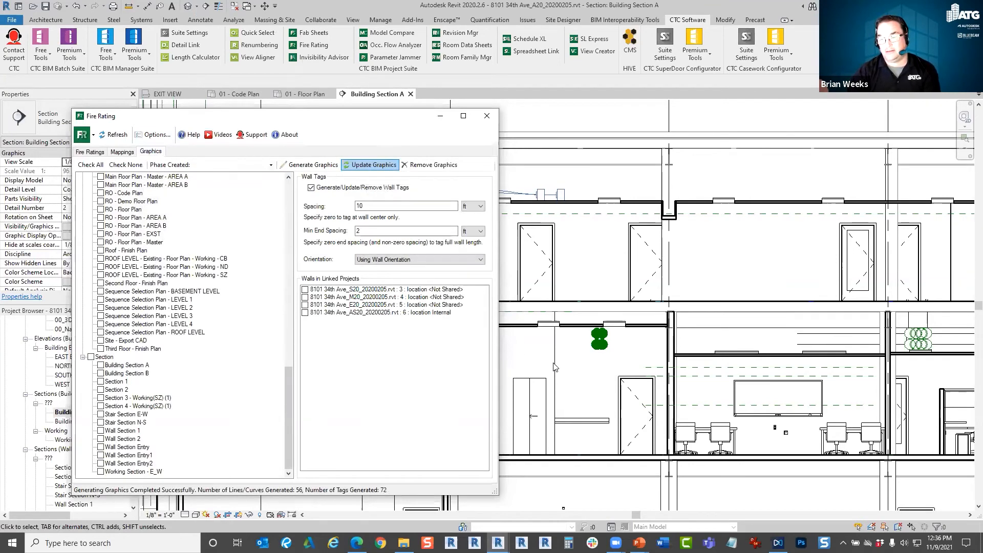
{"action": "left_click", "coordinate": [323, 165]}
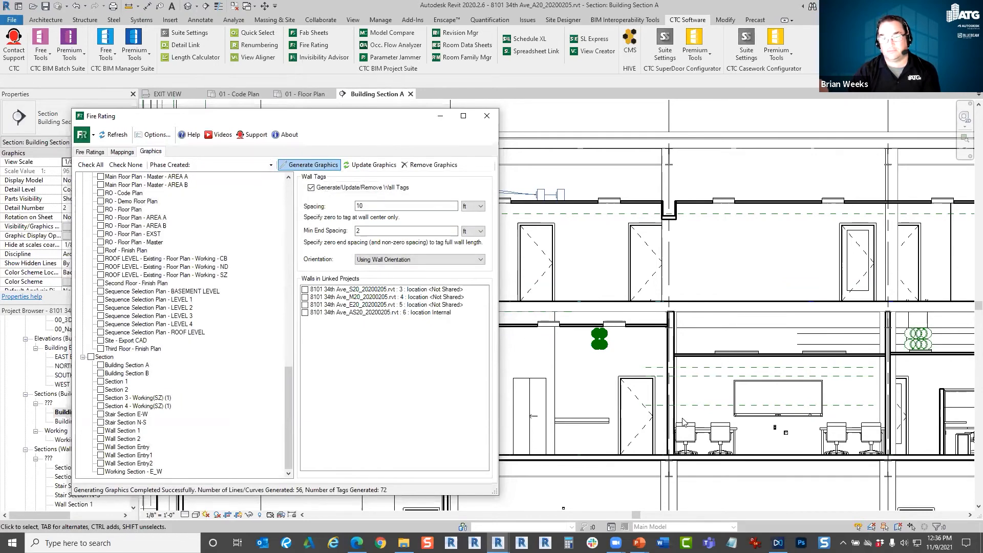
{"action": "left_click", "coordinate": [890, 366]}
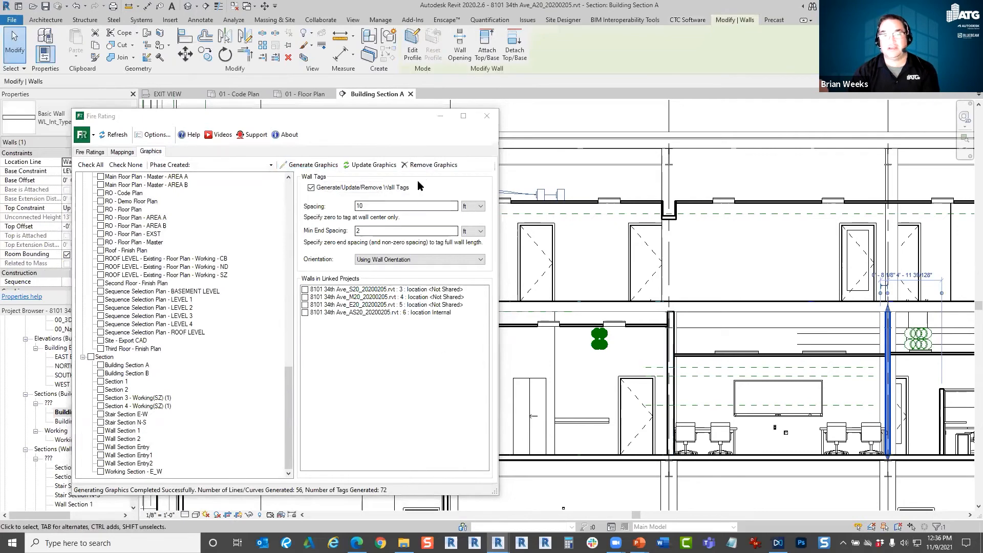
{"action": "scroll", "coordinate": [901, 375], "scroll_direction": "up", "scroll_amount": 2}
{"action": "key", "text": "Escape"}
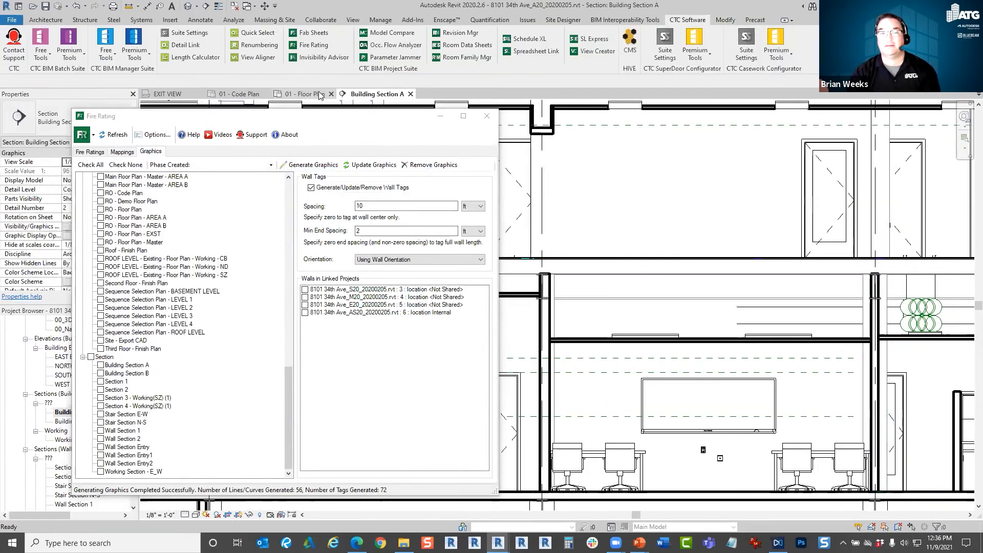
Compare the walls around door 117 in the 01 - Floor Plan and 01 - Code Plan views, and bring back the wall type ratings list.
{"action": "left_click", "coordinate": [302, 93]}
{"action": "scroll", "coordinate": [590, 369], "scroll_direction": "up", "scroll_amount": 4}
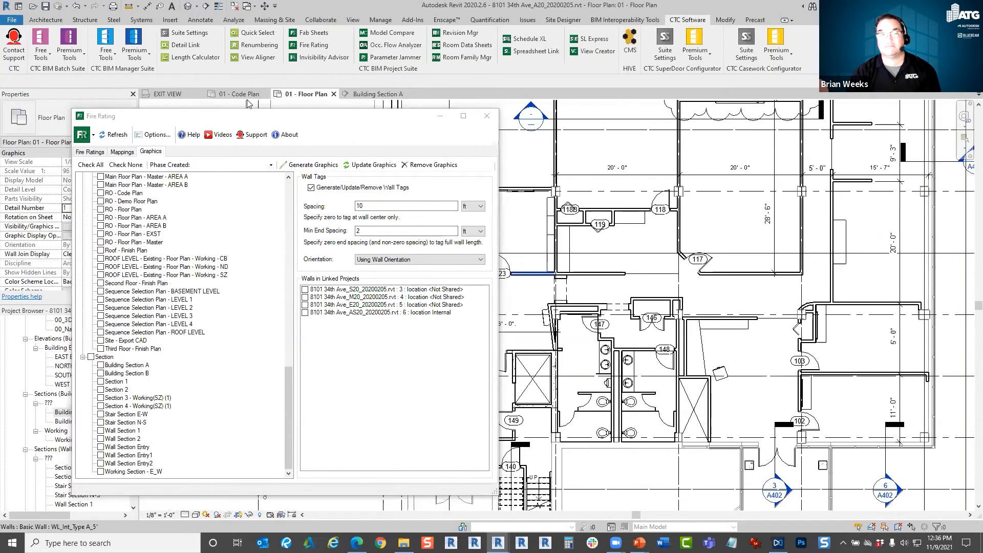
{"action": "scroll", "coordinate": [680, 360], "scroll_direction": "up", "scroll_amount": 5}
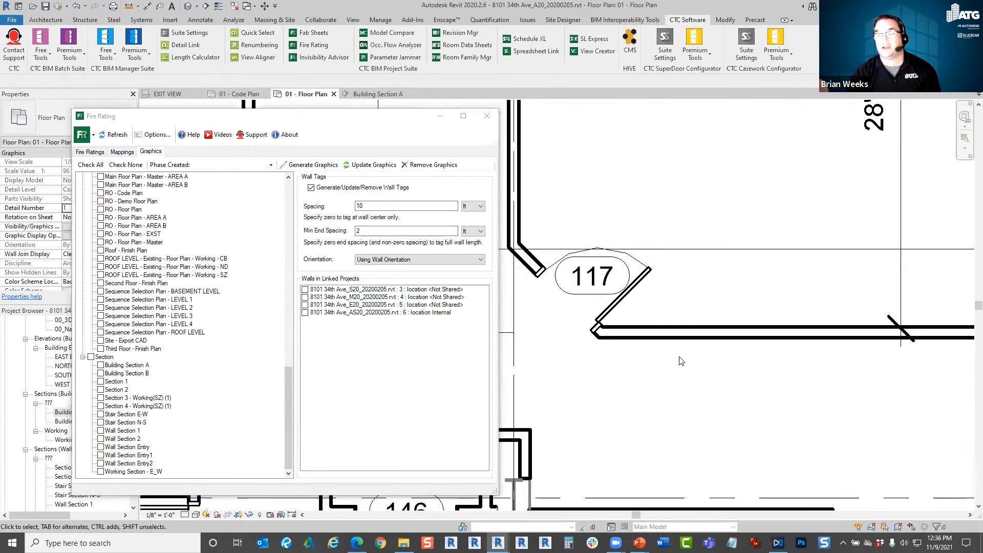
{"action": "scroll", "coordinate": [627, 342], "scroll_direction": "down", "scroll_amount": 2}
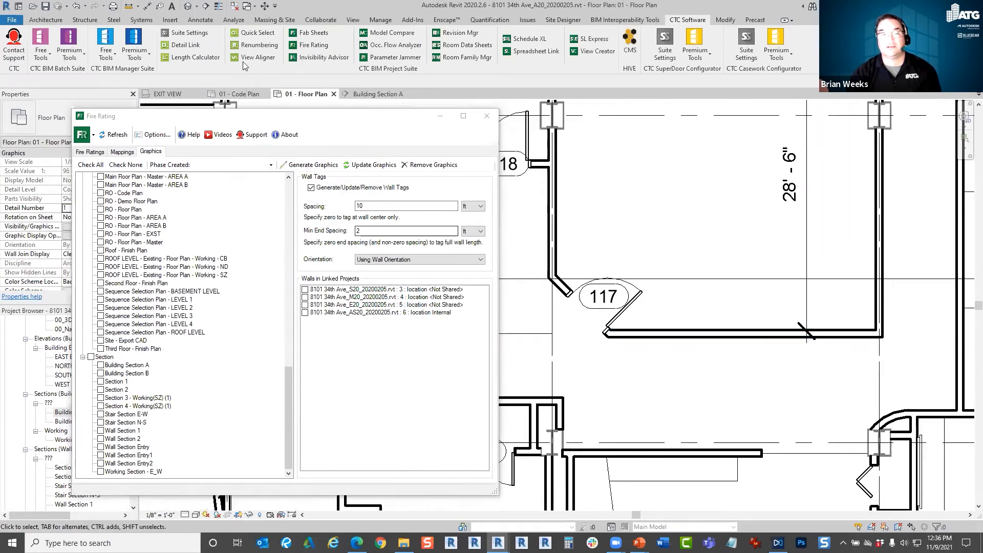
{"action": "left_click", "coordinate": [241, 94]}
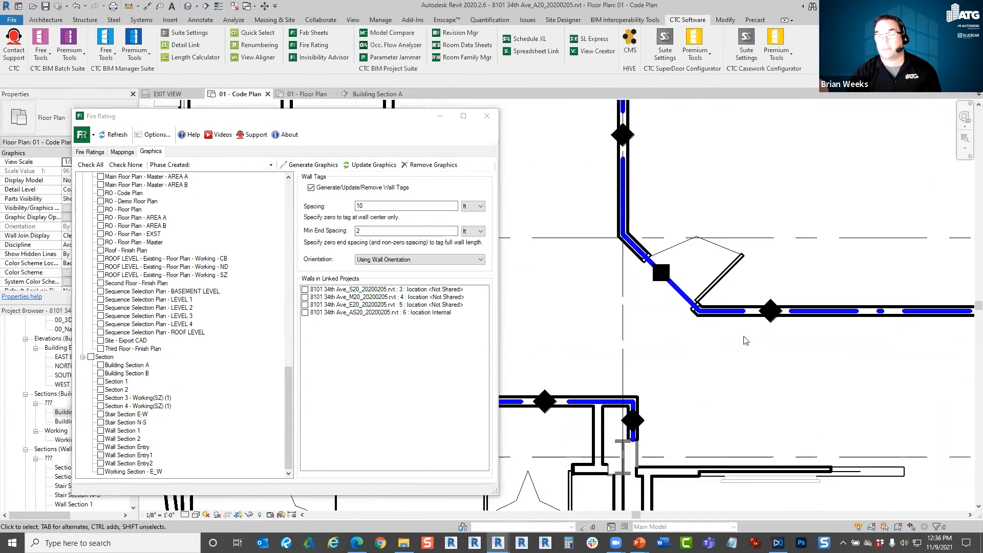
{"action": "left_click", "coordinate": [306, 94]}
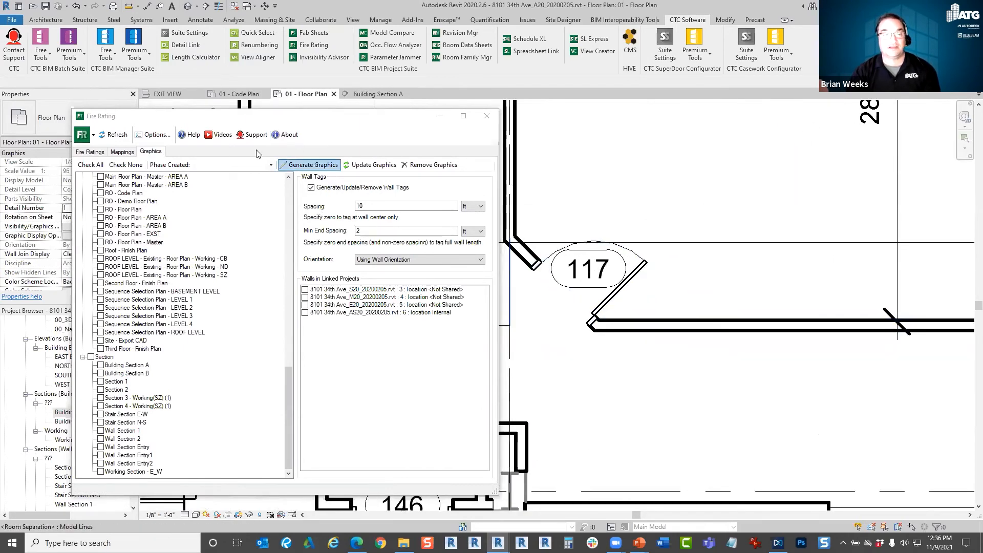
{"action": "left_click", "coordinate": [89, 152]}
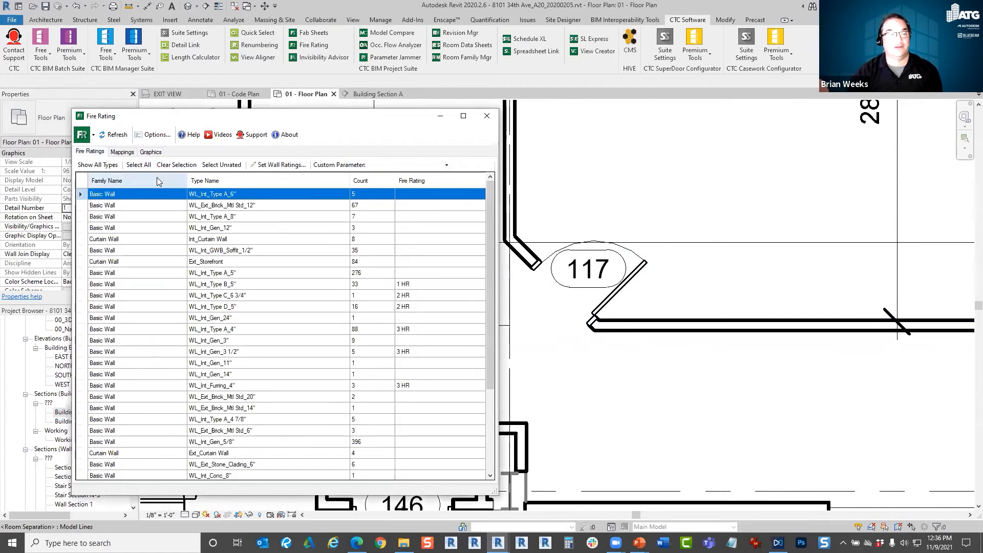
Map the 1 HR, 3 HR and 2 HR ratings to the Runner Channels-Top 3 13/16" detail component.
{"action": "left_click", "coordinate": [121, 152]}
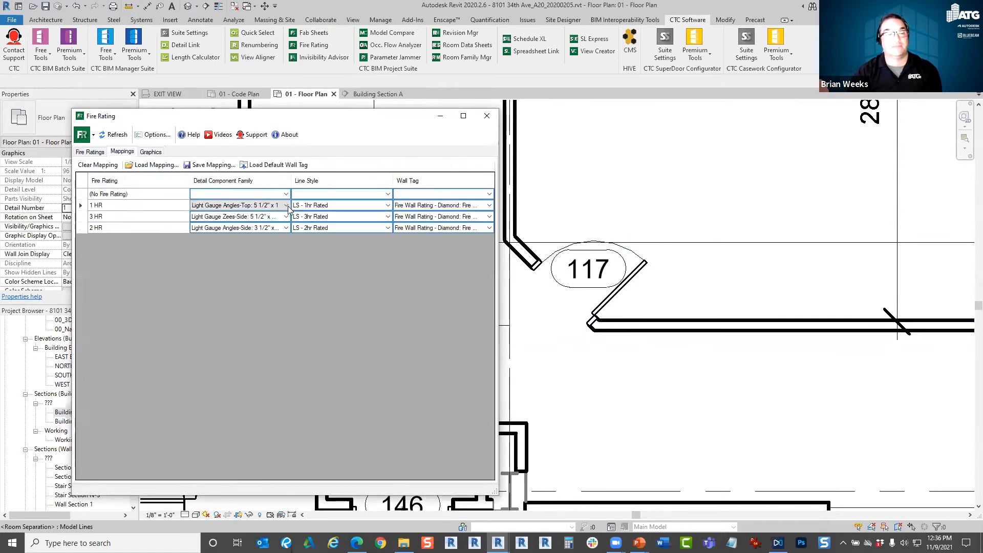
{"action": "left_click", "coordinate": [285, 205]}
{"action": "left_click_drag", "start_coordinate": [285, 520], "coordinate": [285, 459]}
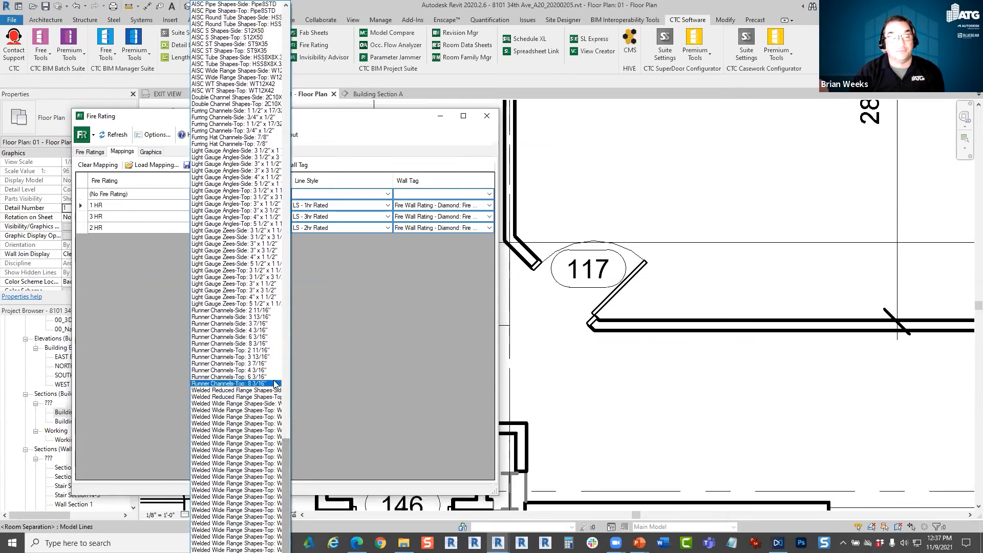
{"action": "left_click", "coordinate": [266, 369]}
{"action": "left_click", "coordinate": [285, 215]}
{"action": "left_click", "coordinate": [285, 214]}
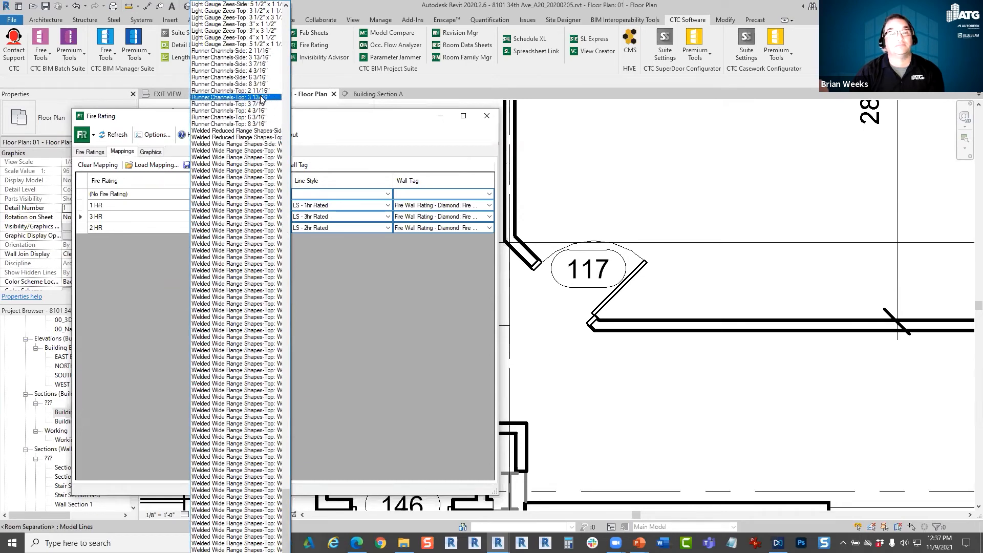
{"action": "left_click", "coordinate": [261, 98]}
{"action": "left_click", "coordinate": [288, 228]}
{"action": "left_click", "coordinate": [288, 229]}
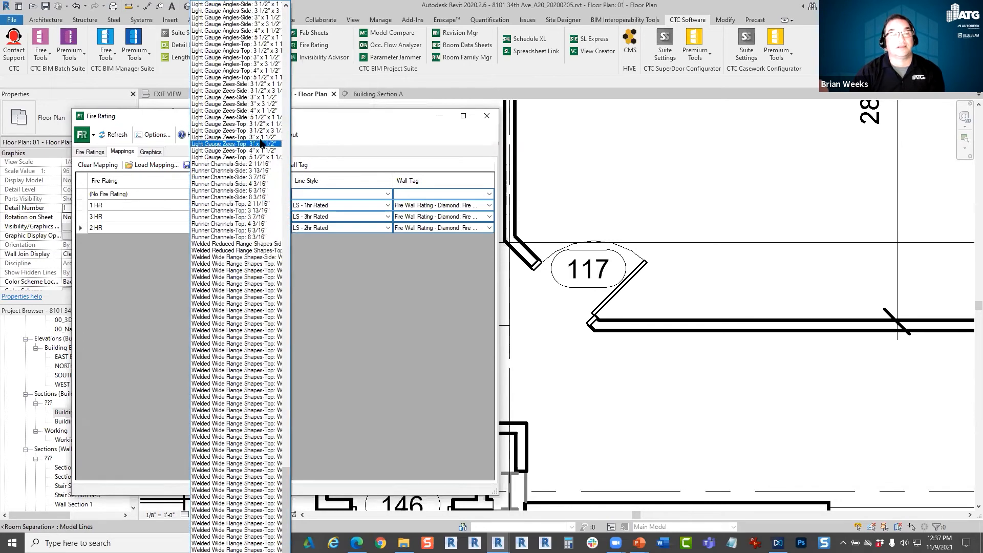
{"action": "left_click", "coordinate": [261, 212]}
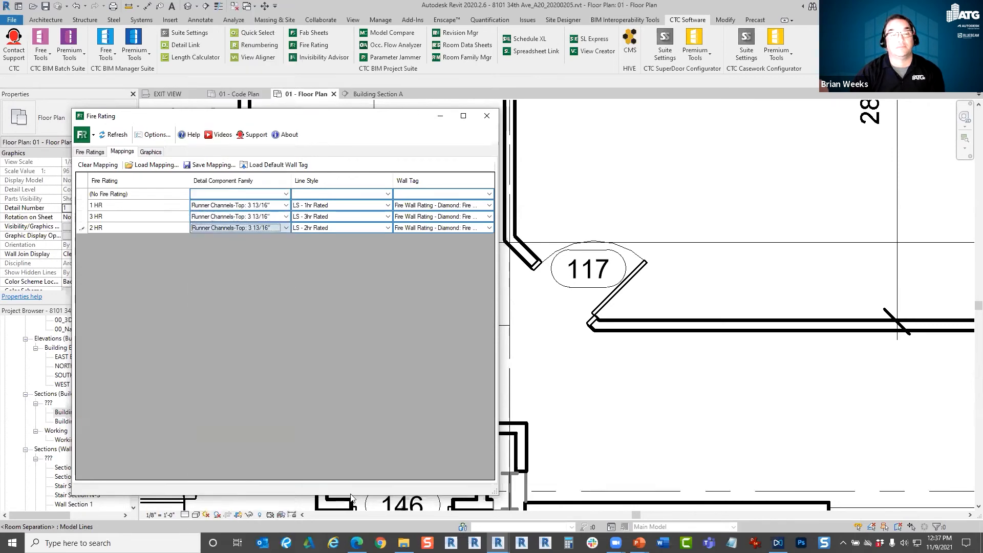
Generate and update the fire rating graphics, and compare the walls near door 117 in 01 - Code Plan and 01 - Floor Plan.
{"action": "left_click", "coordinate": [151, 152]}
{"action": "left_click", "coordinate": [322, 164]}
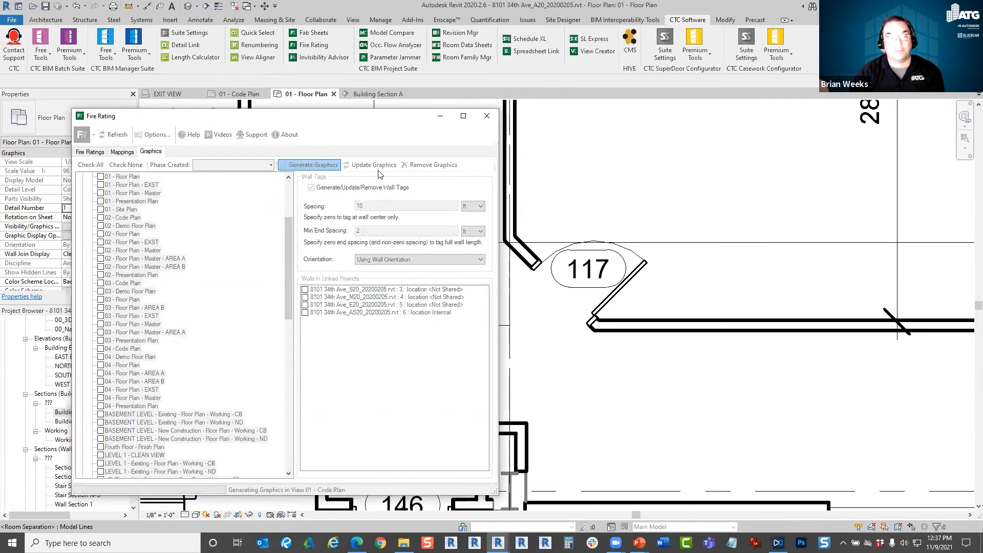
{"action": "left_click", "coordinate": [375, 165]}
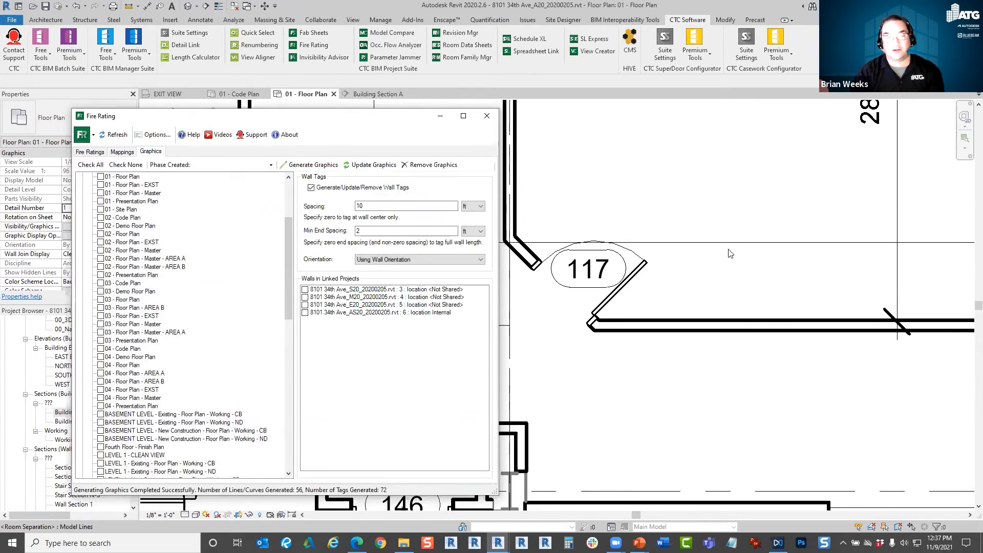
{"action": "left_click", "coordinate": [242, 91]}
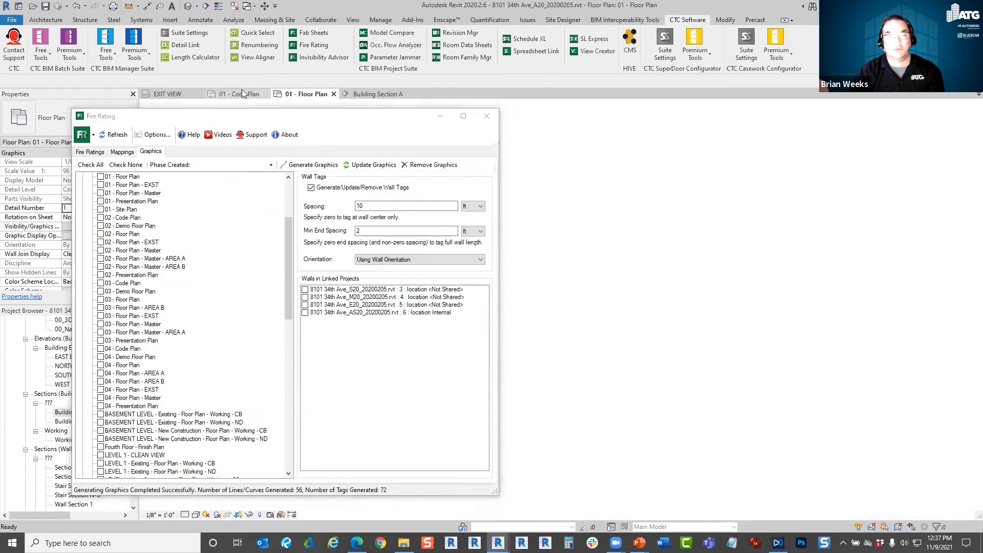
{"action": "left_click", "coordinate": [305, 94]}
{"action": "scroll", "coordinate": [630, 325], "scroll_direction": "down", "scroll_amount": 4}
{"action": "scroll", "coordinate": [629, 324], "scroll_direction": "up", "scroll_amount": 6}
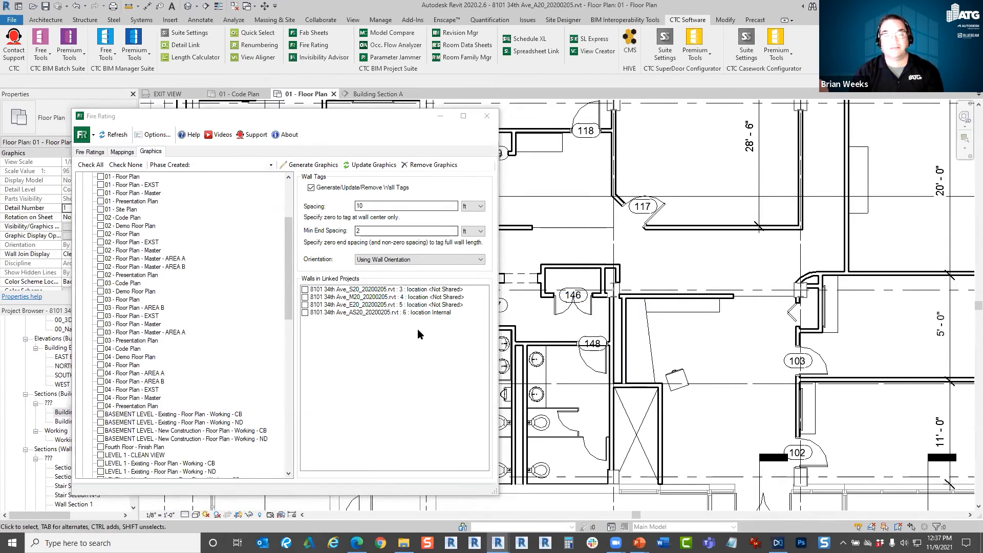
Update the fire rating graphics again and check 01 - Floor Plan with Reveal Hidden Elements switched on temporarily.
{"action": "left_click", "coordinate": [407, 167]}
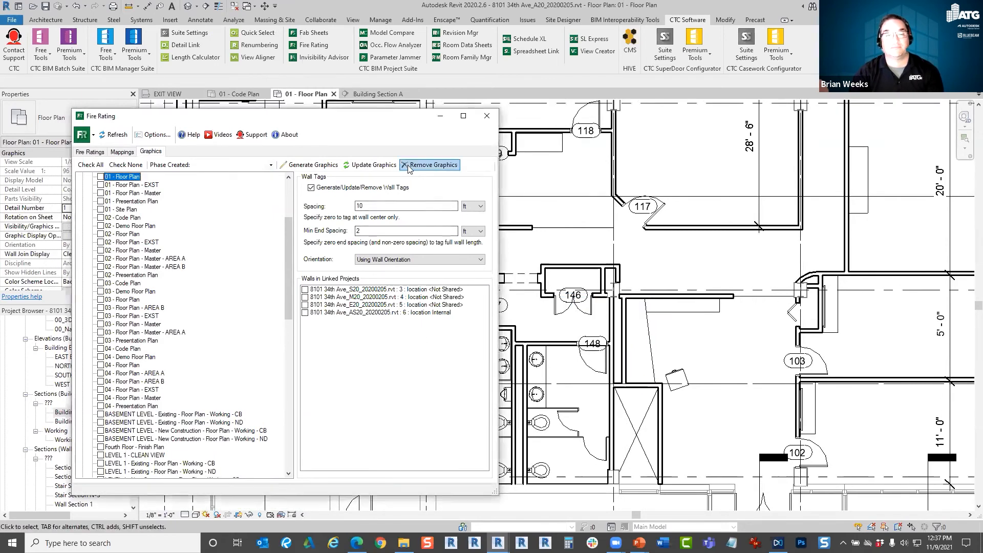
{"action": "left_click", "coordinate": [372, 166]}
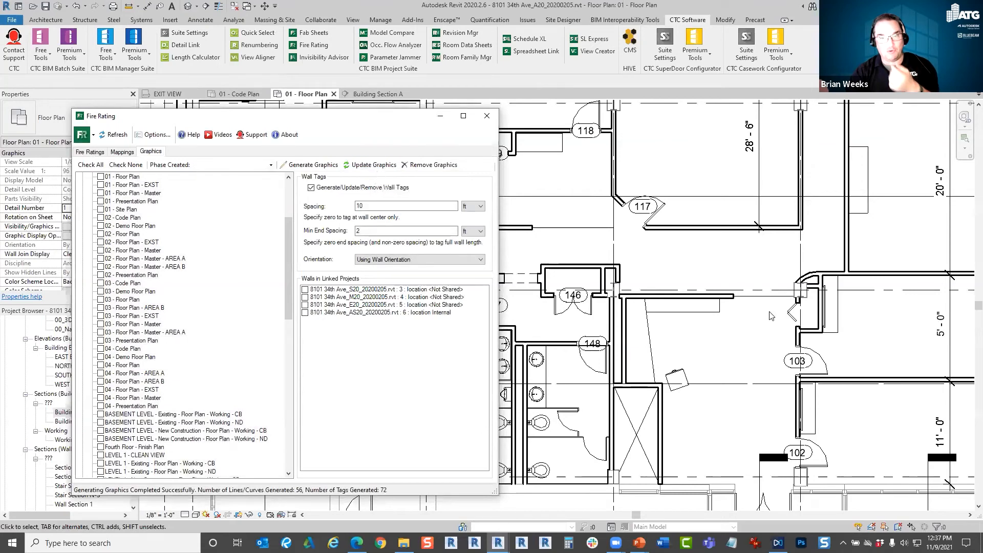
{"action": "left_click", "coordinate": [261, 515]}
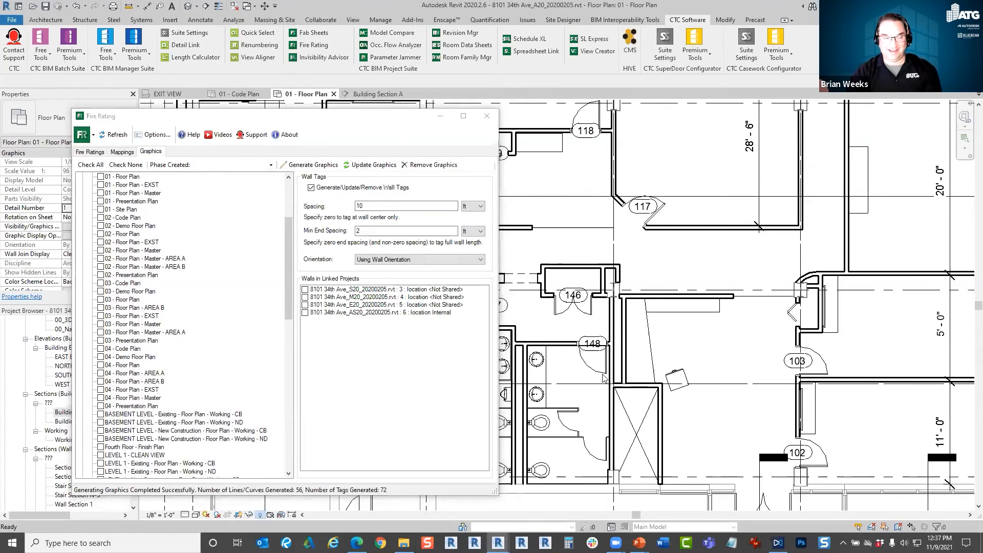
{"action": "left_click", "coordinate": [185, 516]}
{"action": "left_click", "coordinate": [196, 515]}
{"action": "left_click", "coordinate": [352, 125]}
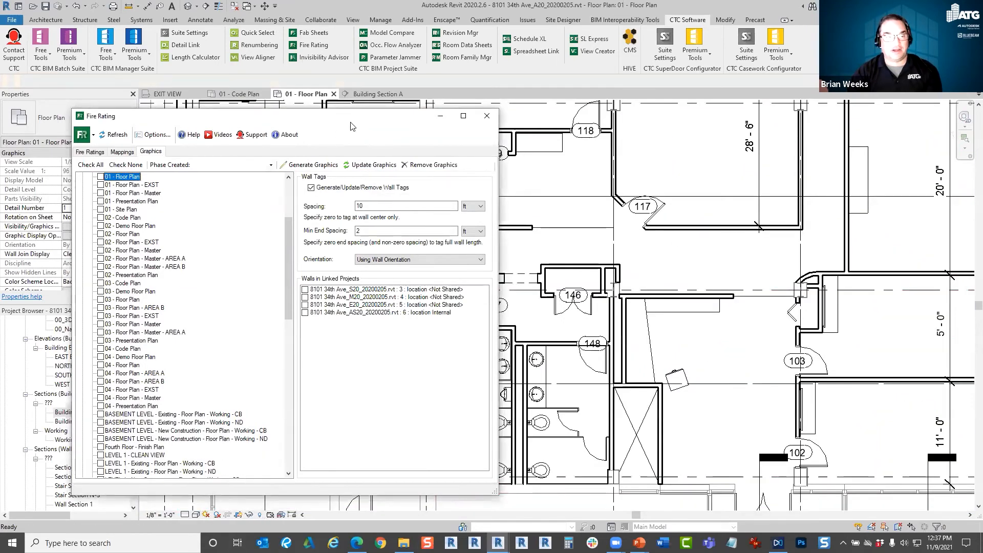
Open the Main Floor - Finish Plan view and close the Fire Rating tool.
{"action": "left_click_drag", "start_coordinate": [302, 123], "coordinate": [592, 124]}
{"action": "left_click_drag", "start_coordinate": [132, 463], "coordinate": [136, 350]}
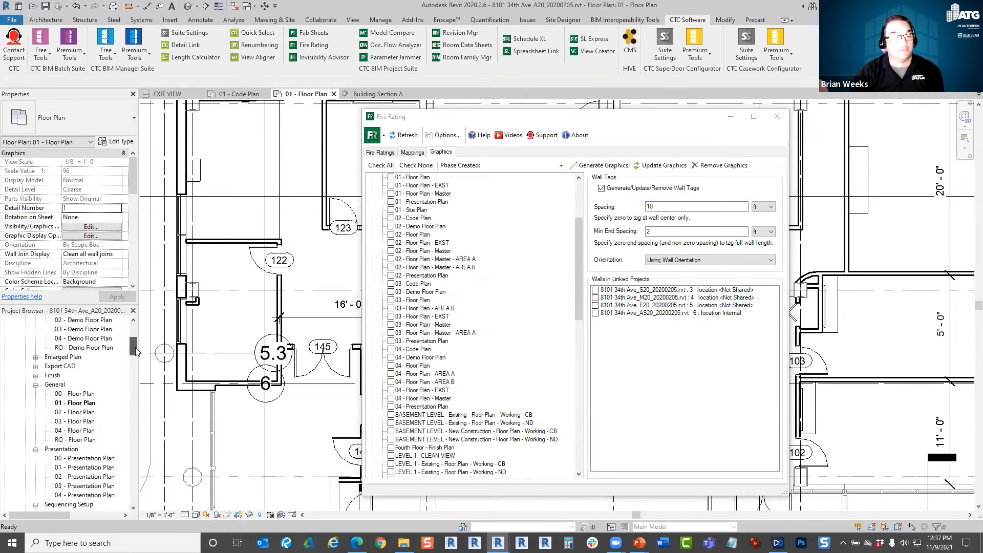
{"action": "left_click", "coordinate": [35, 375]}
{"action": "left_click", "coordinate": [79, 403]}
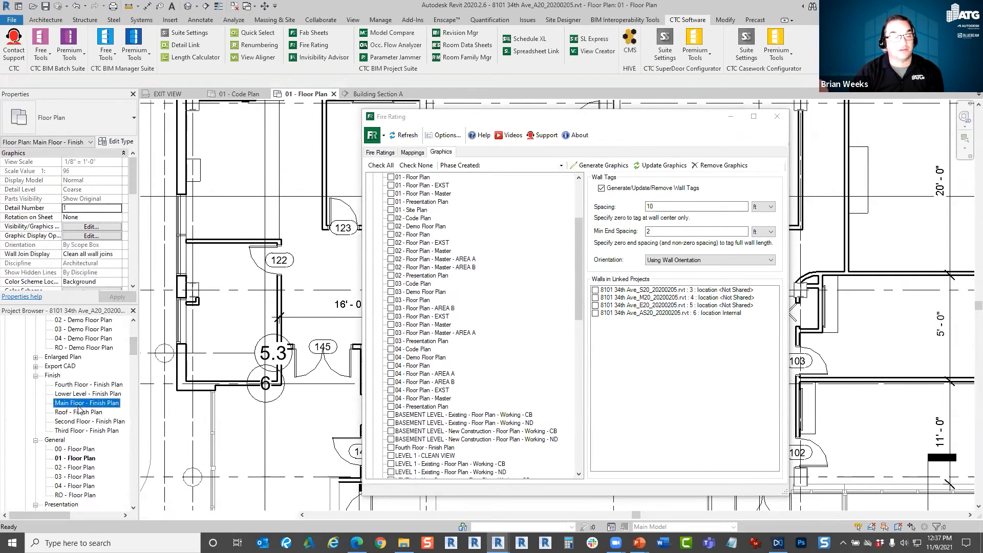
{"action": "left_click_drag", "start_coordinate": [687, 121], "coordinate": [433, 116]}
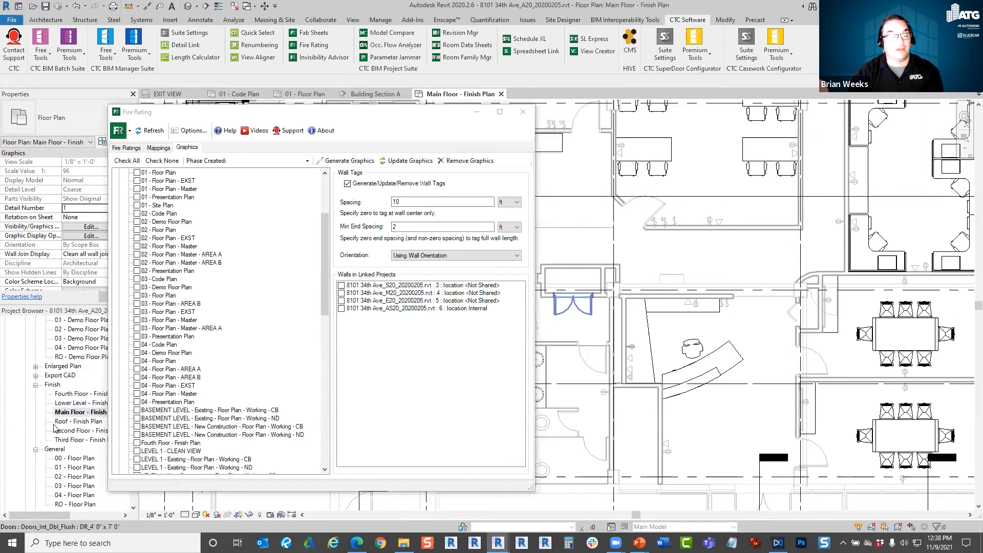
{"action": "left_click", "coordinate": [519, 114]}
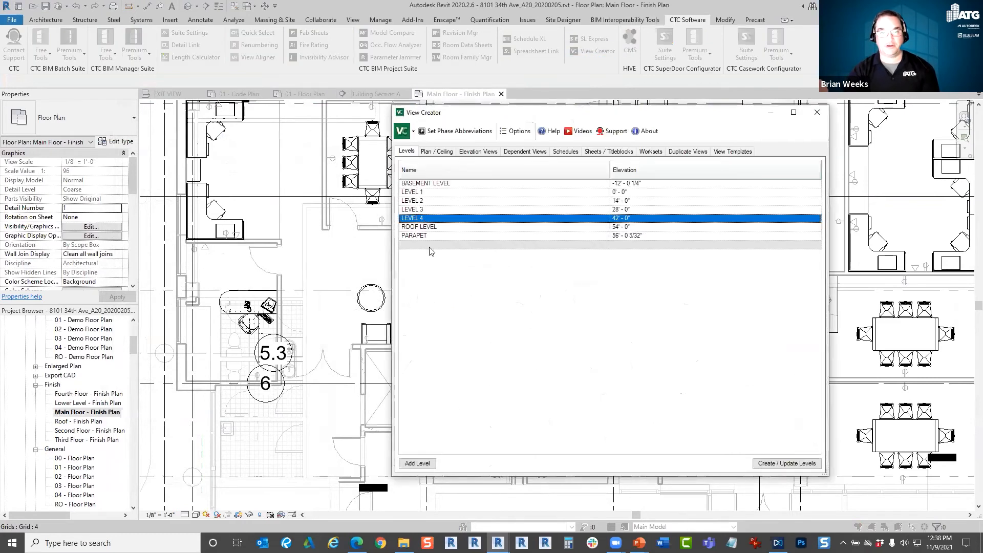
Create a LEVEL 1 plan view named 01 with View Creator, using no plan view template and the New Construction phase.
{"action": "left_click", "coordinate": [438, 152]}
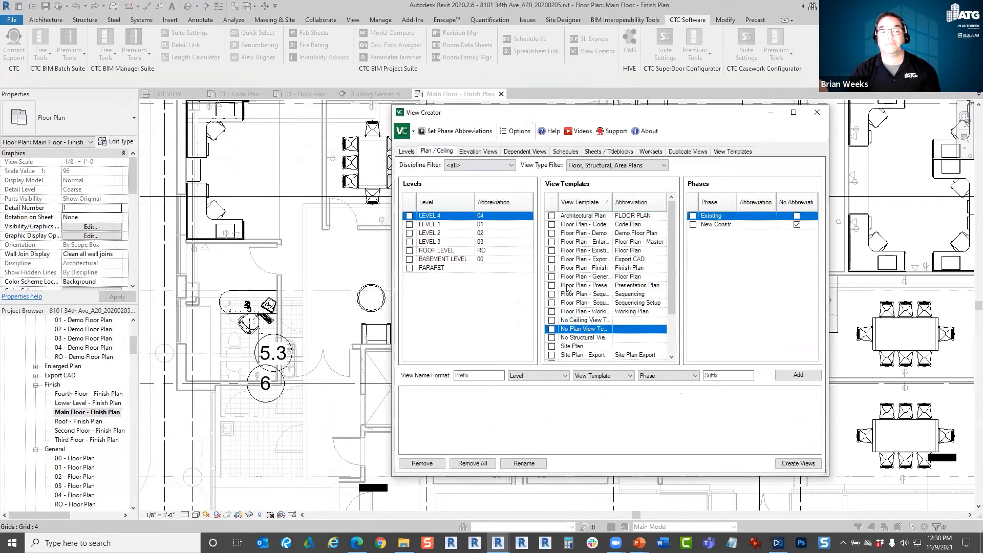
{"action": "left_click", "coordinate": [409, 224]}
{"action": "scroll", "coordinate": [667, 314], "scroll_direction": "down", "scroll_amount": 2}
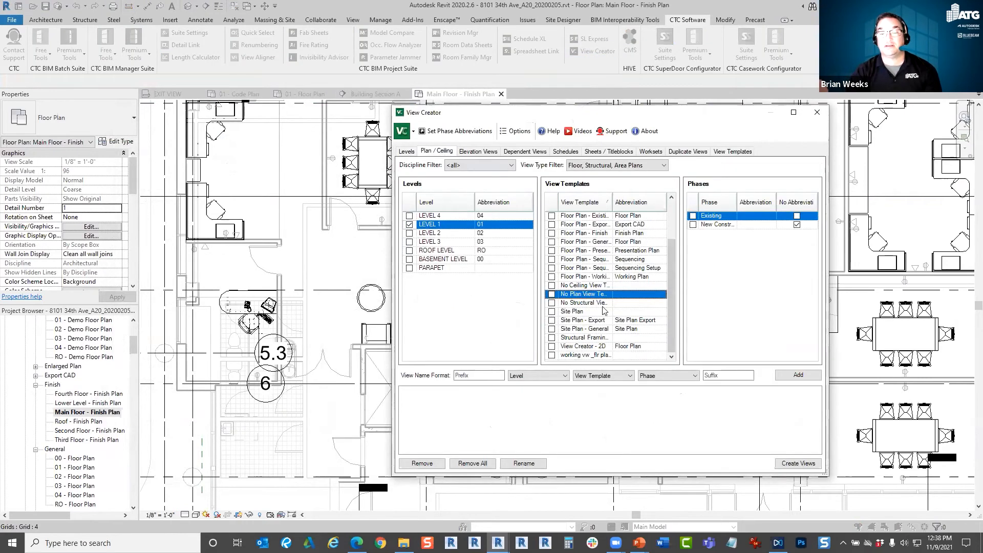
{"action": "left_click", "coordinate": [551, 294]}
{"action": "left_click", "coordinate": [692, 224]}
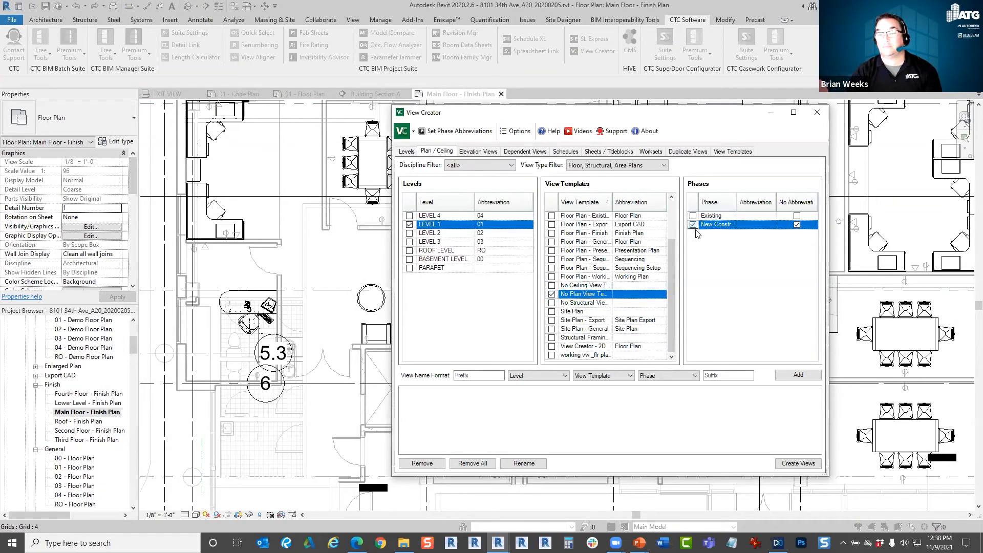
{"action": "left_click", "coordinate": [407, 391]}
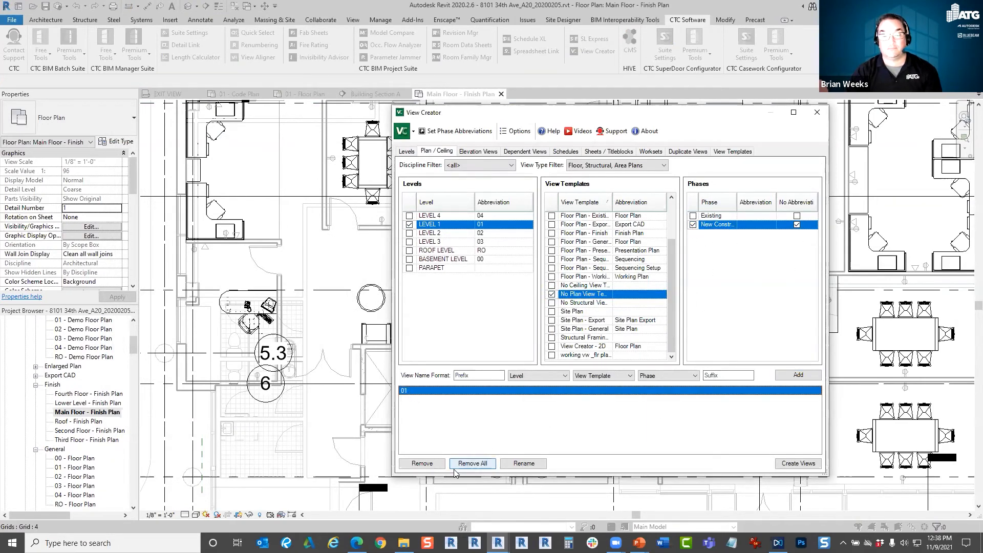
{"action": "left_click", "coordinate": [795, 463]}
{"action": "left_click", "coordinate": [555, 279]}
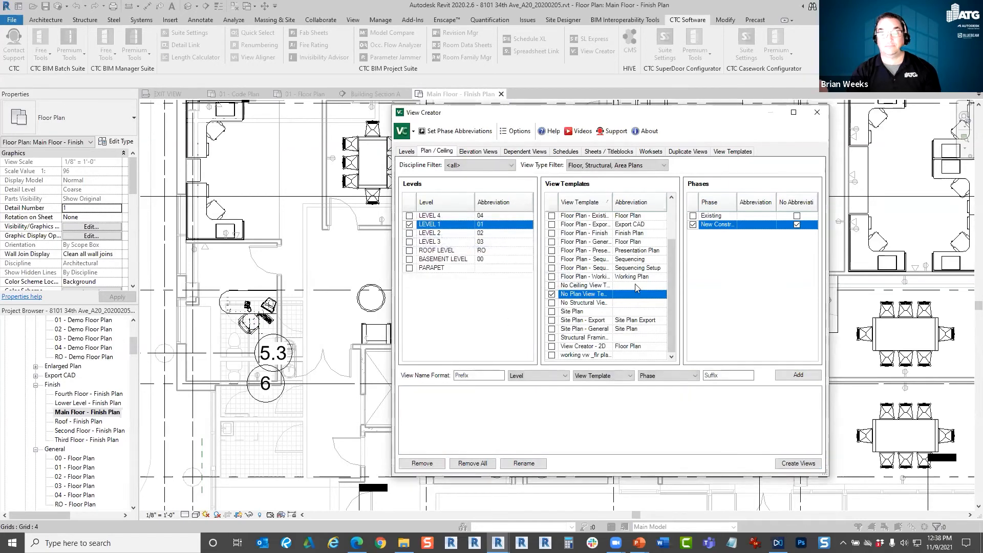
Close View Creator and open the new 01 floor plan under New Construction.
{"action": "left_click", "coordinate": [816, 118]}
{"action": "left_click_drag", "start_coordinate": [134, 350], "coordinate": [134, 332]}
{"action": "left_click", "coordinate": [37, 367]}
{"action": "left_click", "coordinate": [58, 375]}
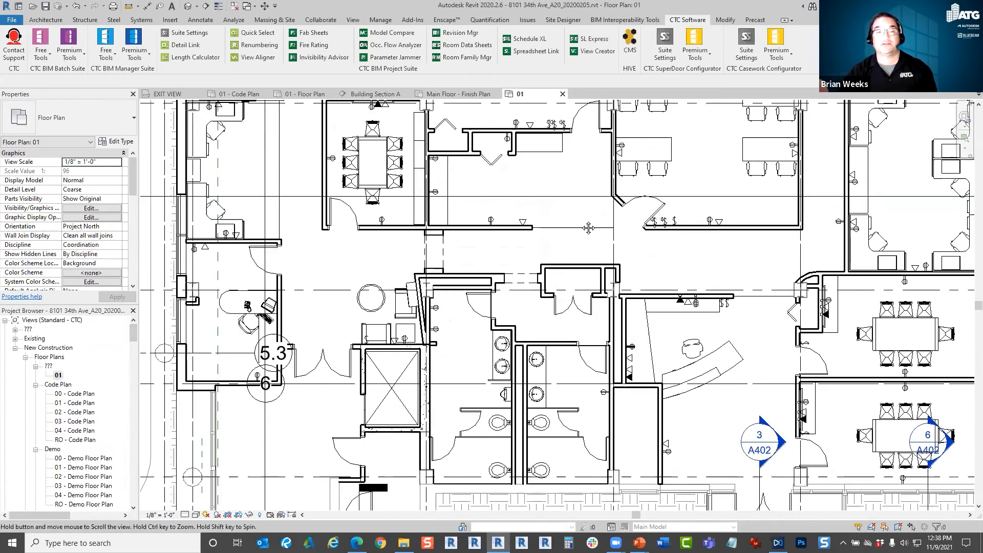
{"action": "middle_click_drag", "start_coordinate": [475, 111], "coordinate": [471, 192]}
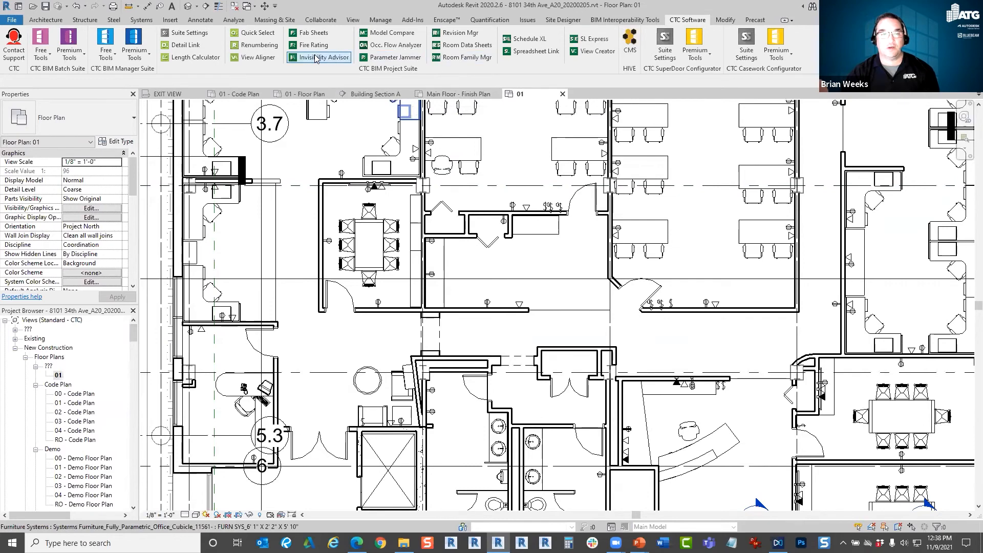
Return to 01 - Floor Plan and generate fire rating graphics for the 01 and 01 - Floor Plan views.
{"action": "left_click", "coordinate": [308, 95]}
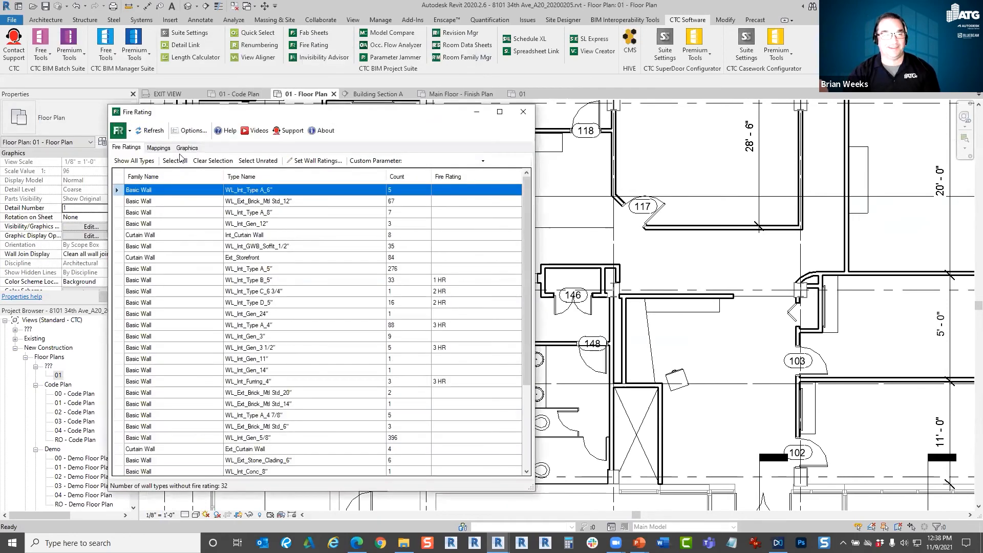
{"action": "left_click", "coordinate": [159, 148]}
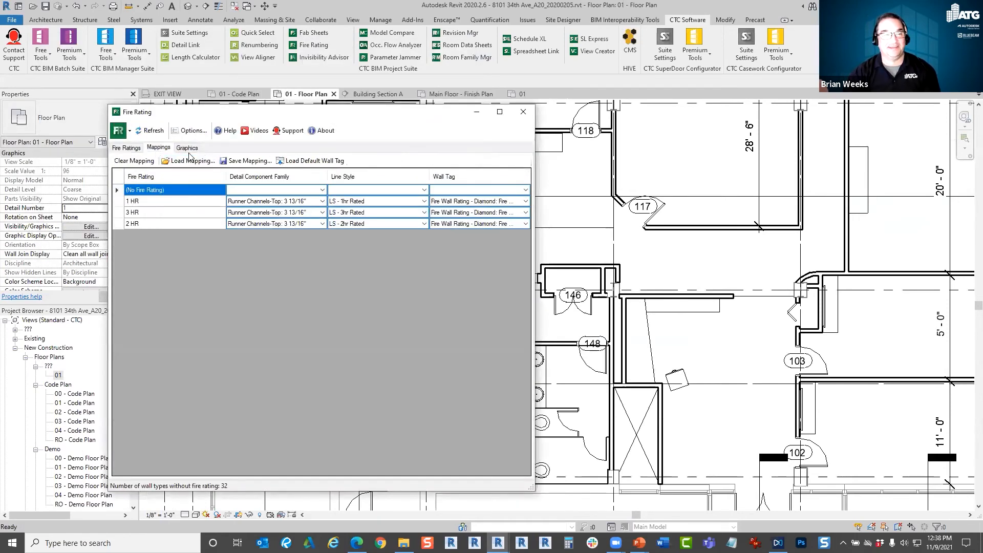
{"action": "left_click", "coordinate": [187, 148]}
{"action": "left_click", "coordinate": [159, 148]}
{"action": "left_click", "coordinate": [187, 148]}
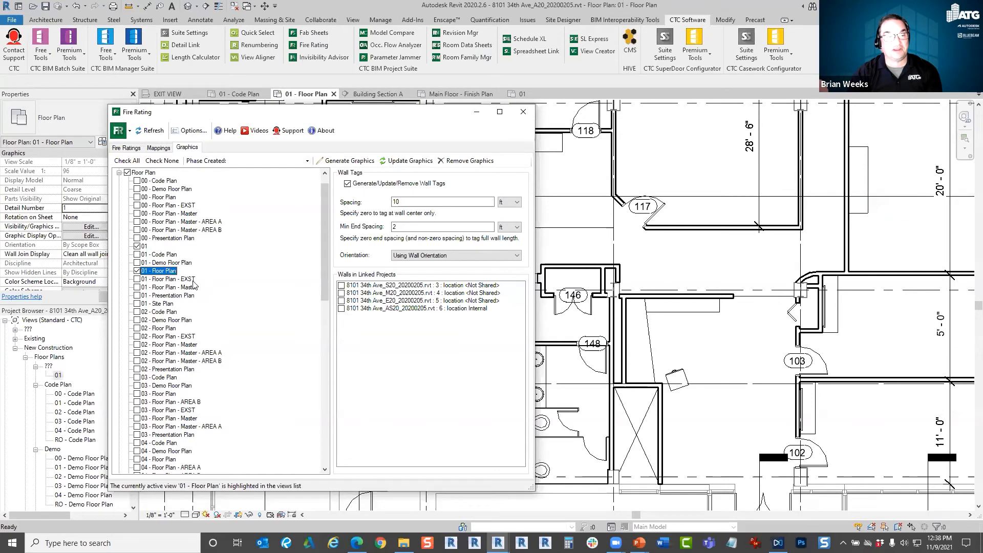
{"action": "left_click", "coordinate": [346, 161]}
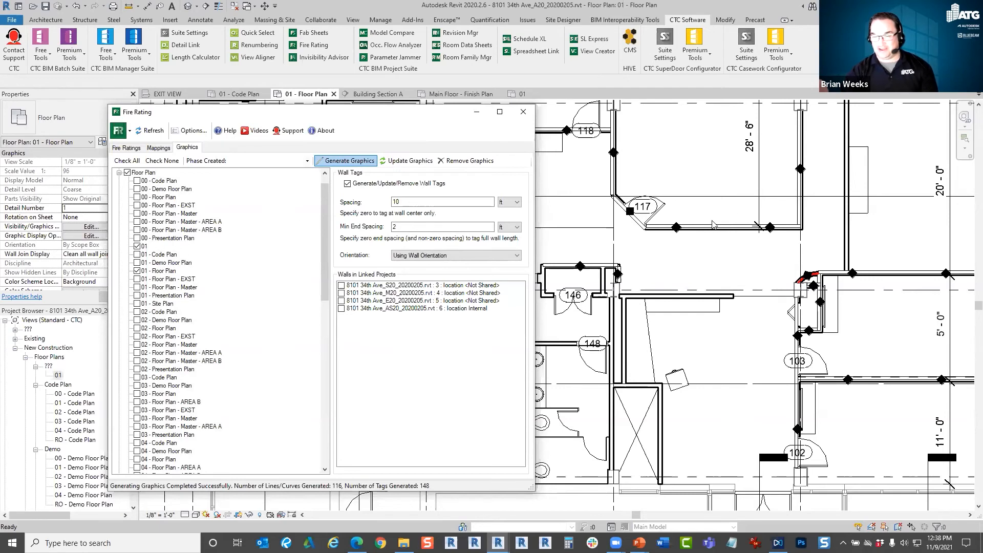
Examine the runner channel detail components on the straight and angled walls beside door 117.
{"action": "scroll", "coordinate": [696, 237], "scroll_direction": "up", "scroll_amount": 5}
{"action": "left_click", "coordinate": [661, 243]}
{"action": "middle_click_drag", "start_coordinate": [648, 262], "coordinate": [753, 331]}
{"action": "scroll", "coordinate": [753, 331], "scroll_direction": "up", "scroll_amount": 1}
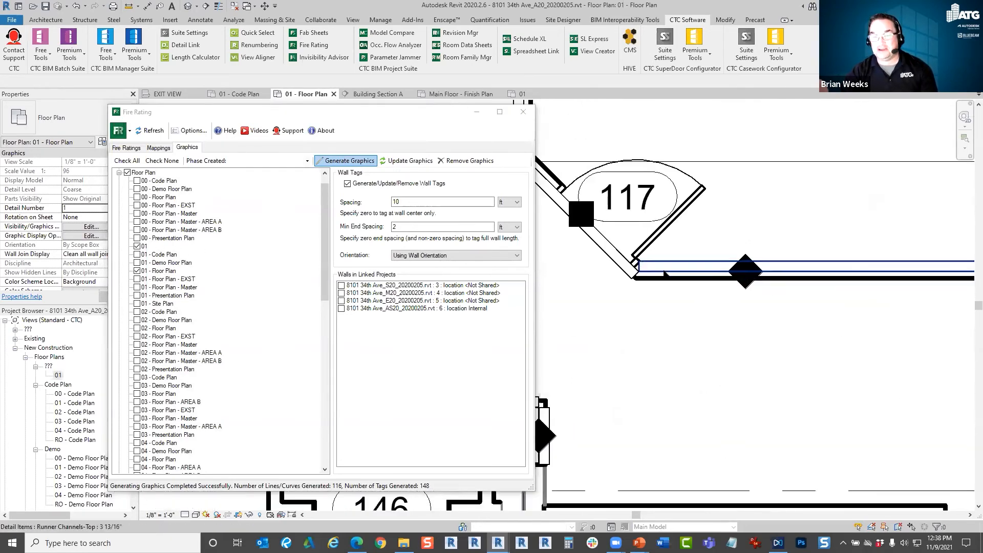
{"action": "left_click", "coordinate": [665, 274]}
{"action": "scroll", "coordinate": [644, 286], "scroll_direction": "up", "scroll_amount": 3}
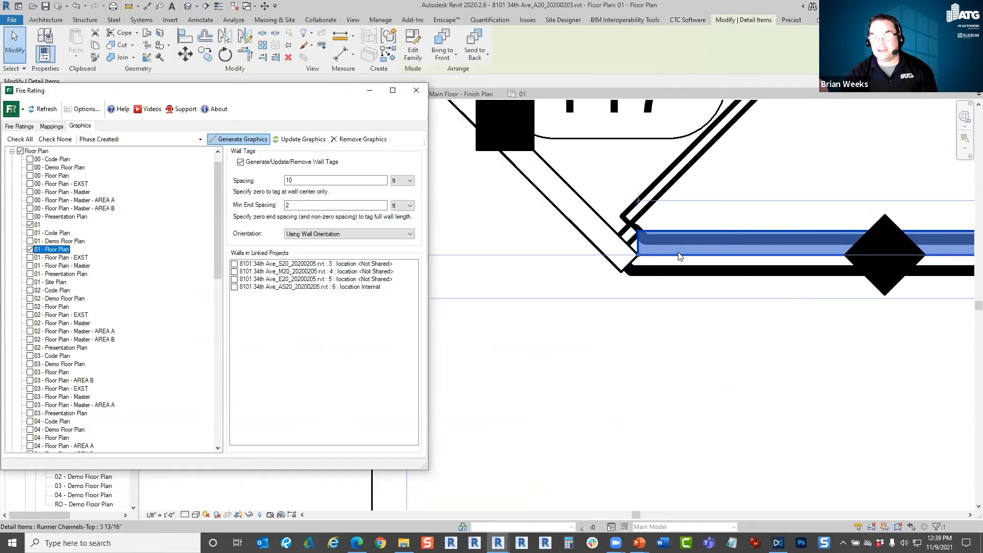
{"action": "scroll", "coordinate": [668, 257], "scroll_direction": "up", "scroll_amount": 2}
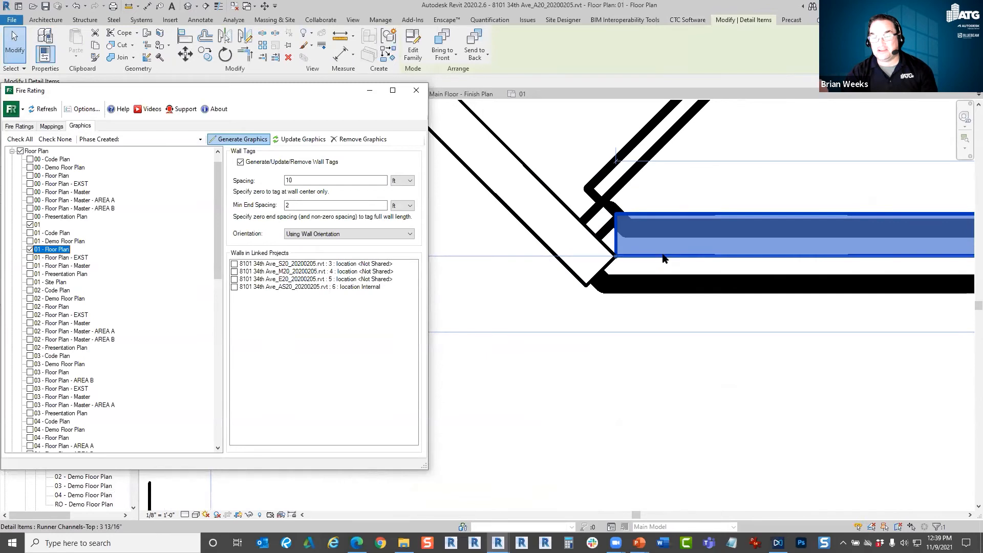
{"action": "left_click", "coordinate": [662, 255]}
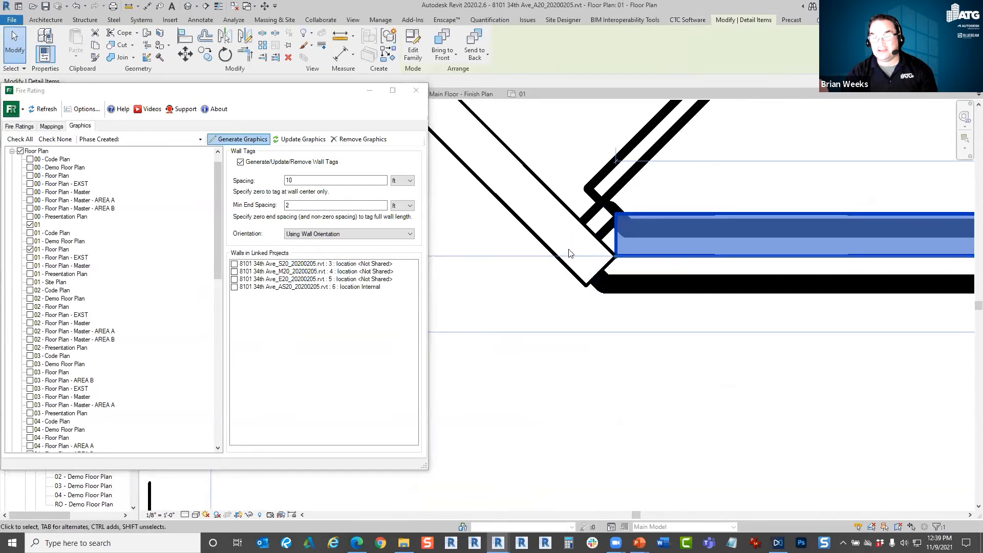
{"action": "left_click", "coordinate": [645, 265]}
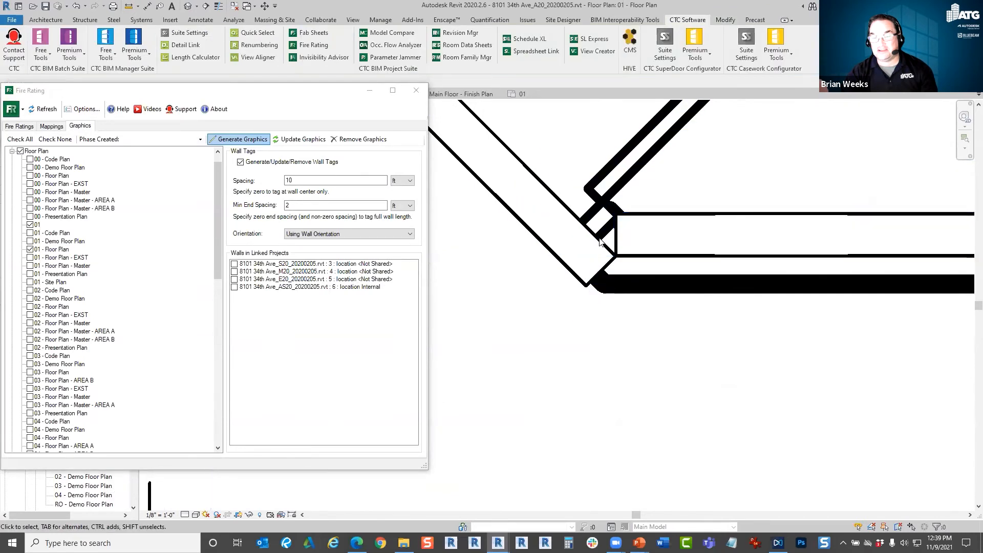
{"action": "left_click", "coordinate": [593, 235]}
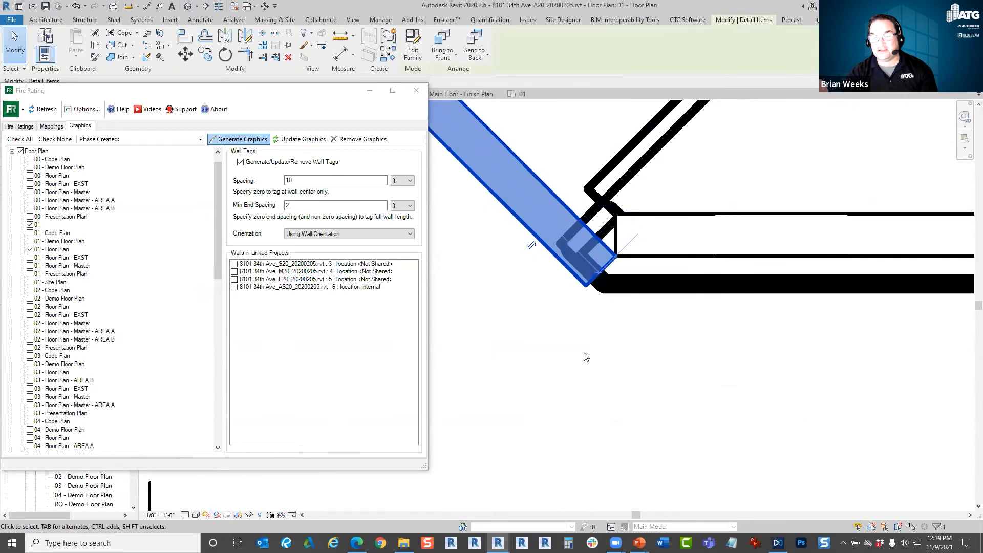
Turn on Thin Lines and select the runner channel detail component on the horizontal wall beside door 117.
{"action": "left_click", "coordinate": [354, 22]}
{"action": "left_click", "coordinate": [126, 45]}
{"action": "left_click", "coordinate": [637, 259]}
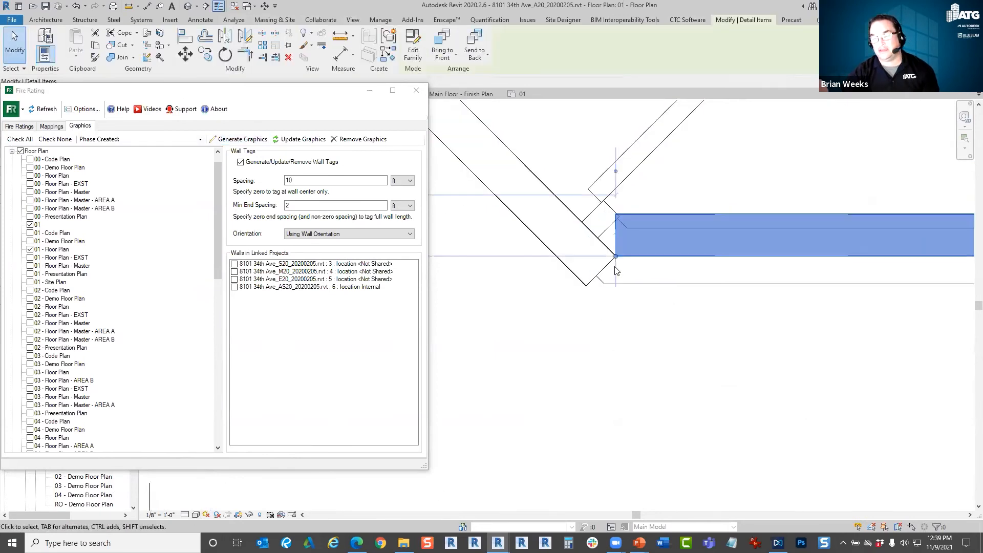
Examine the end of the horizontal wall's runner channel detail component where it meets the angled wall beside door 117, and reselect the component.
{"action": "scroll", "coordinate": [613, 256], "scroll_direction": "up", "scroll_amount": 3}
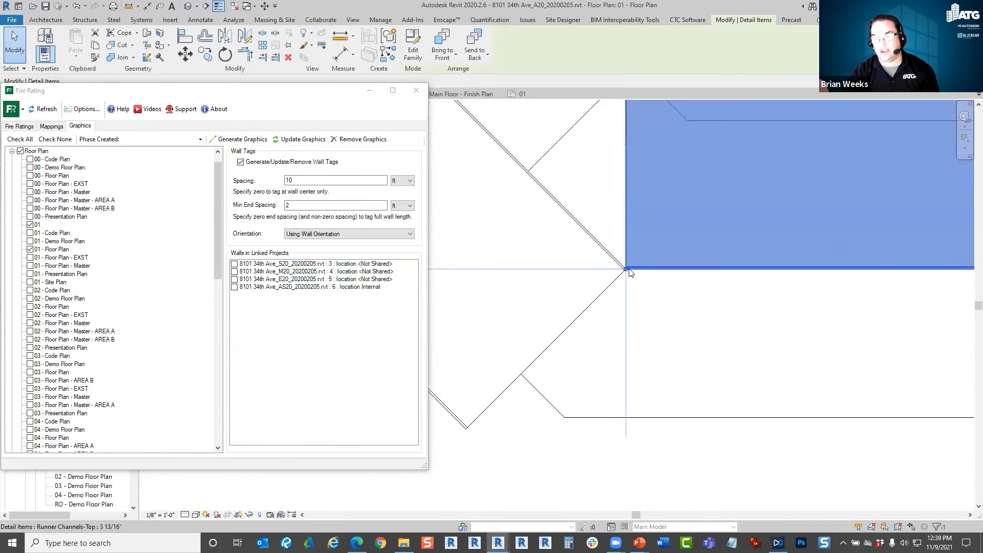
{"action": "scroll", "coordinate": [628, 272], "scroll_direction": "down", "scroll_amount": 1}
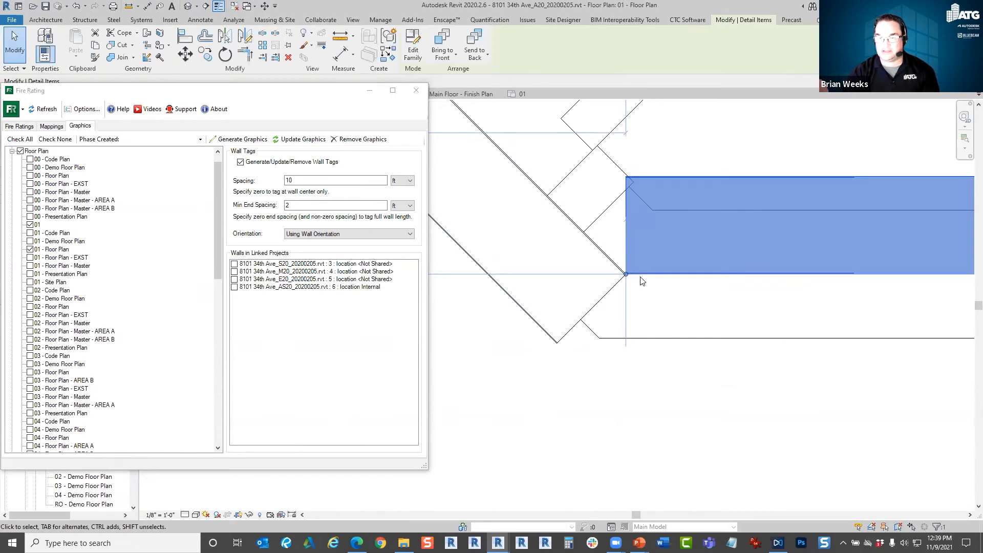
{"action": "middle_click_drag", "start_coordinate": [754, 314], "coordinate": [673, 311]}
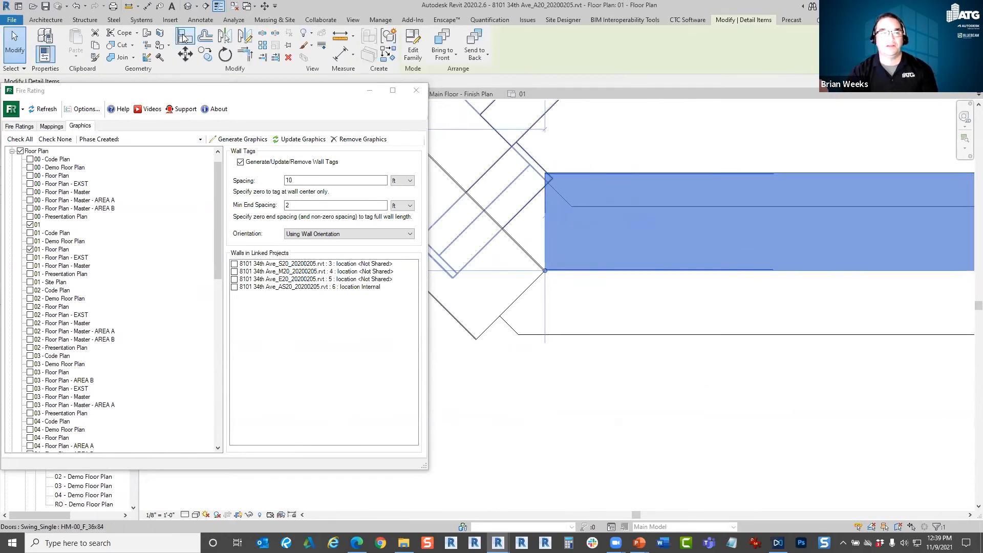
{"action": "key", "text": "Escape"}
{"action": "left_click", "coordinate": [185, 514]}
{"action": "left_click", "coordinate": [195, 504]}
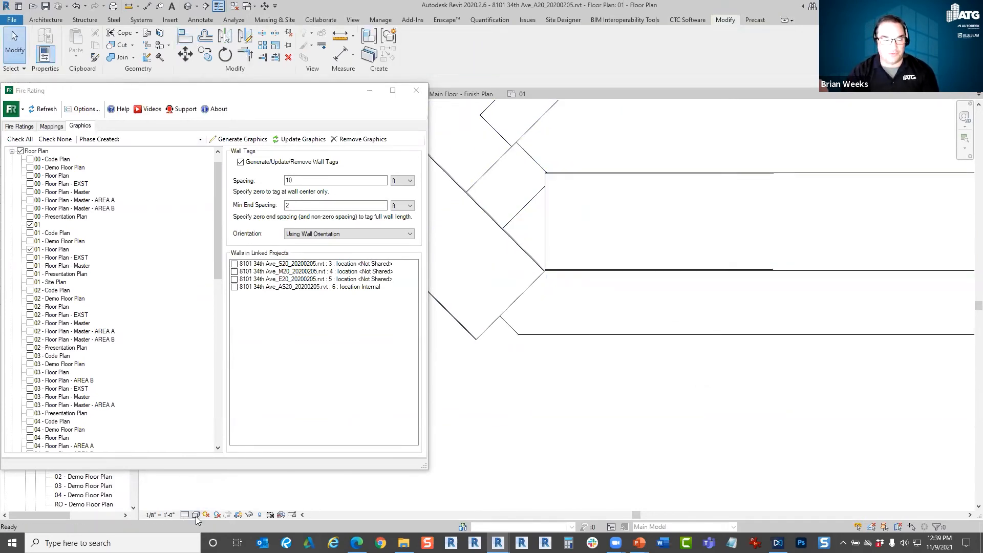
{"action": "left_click", "coordinate": [582, 277]}
{"action": "middle_click_drag", "start_coordinate": [582, 277], "coordinate": [572, 287]}
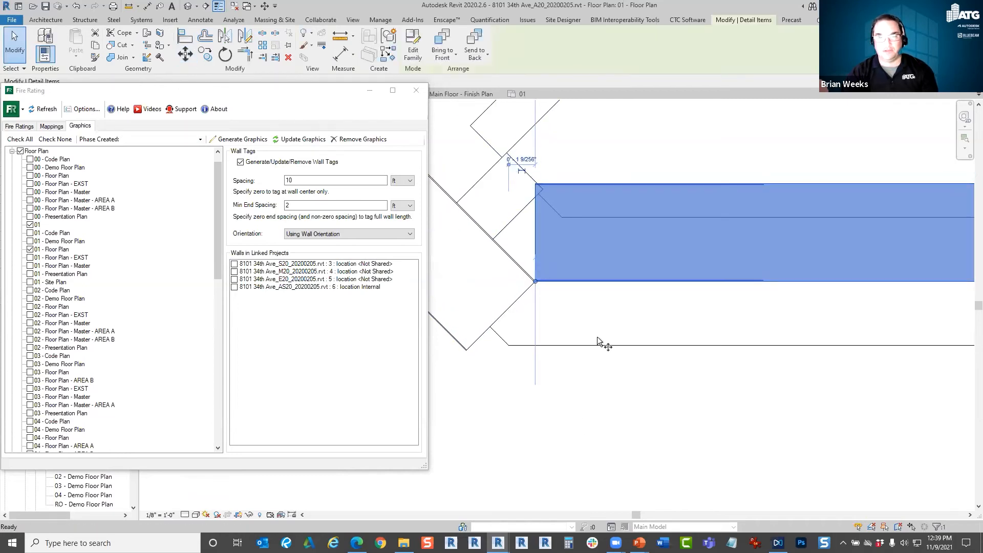
{"action": "key", "text": "super+Tab"}
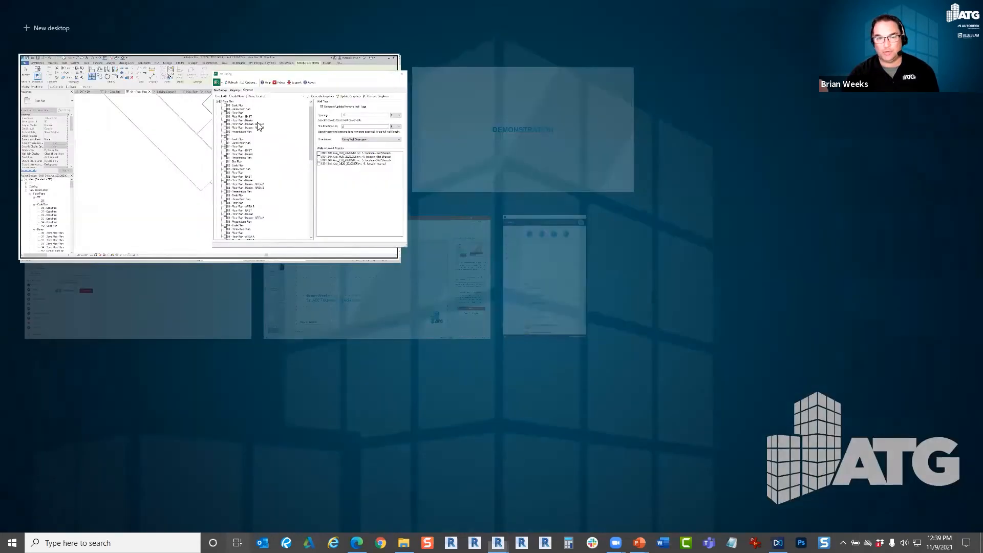
{"action": "left_click", "coordinate": [151, 182]}
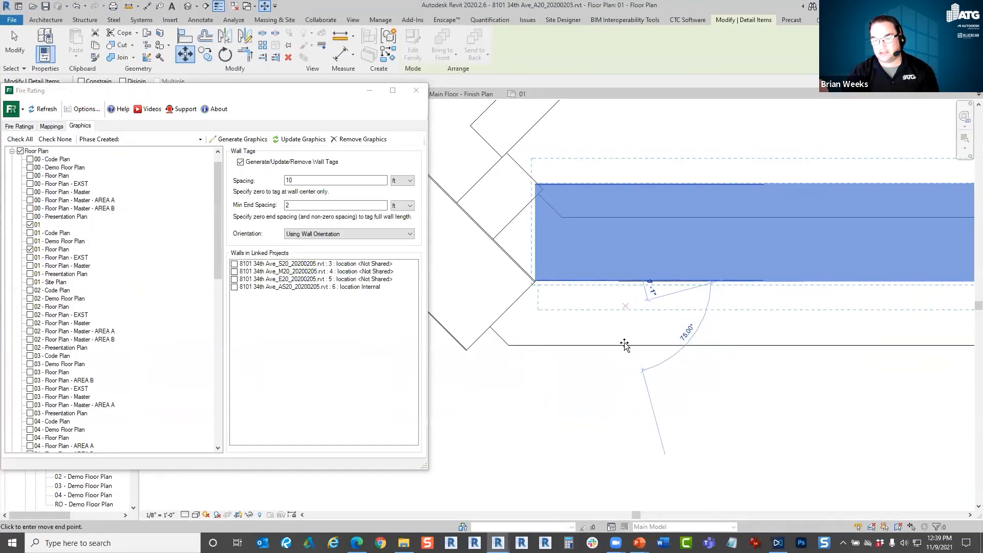
{"action": "key", "text": "Escape"}
{"action": "key", "text": "Escape"}
Select the horizontal wall's runner channel detail component and inspect its full length and far corner, then clear the selection.
{"action": "scroll", "coordinate": [631, 328], "scroll_direction": "up", "scroll_amount": 3}
{"action": "middle_click_drag", "start_coordinate": [900, 349], "coordinate": [498, 337]}
{"action": "left_click", "coordinate": [728, 309]}
{"action": "scroll", "coordinate": [737, 302], "scroll_direction": "down", "scroll_amount": 3}
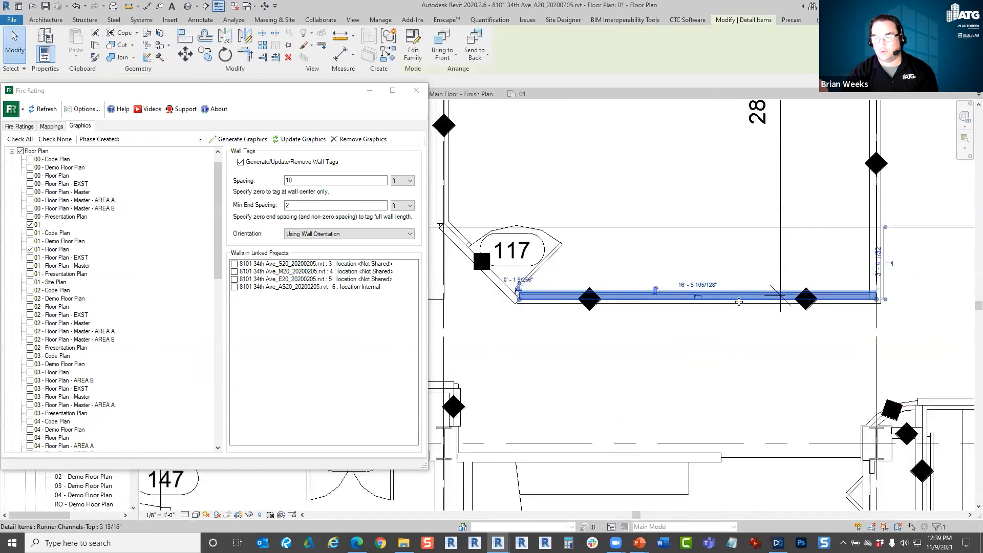
{"action": "scroll", "coordinate": [880, 304], "scroll_direction": "up", "scroll_amount": 5}
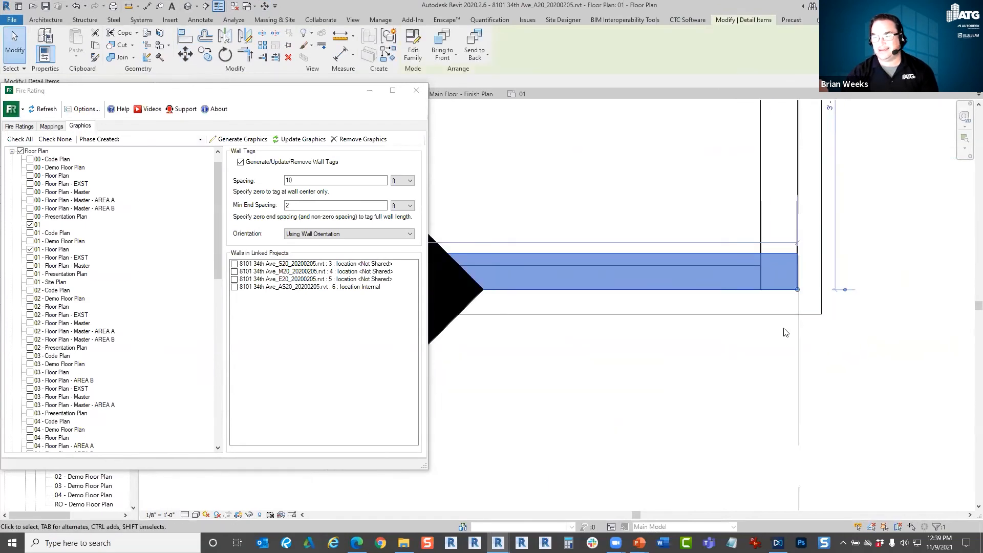
{"action": "scroll", "coordinate": [724, 337], "scroll_direction": "down", "scroll_amount": 5}
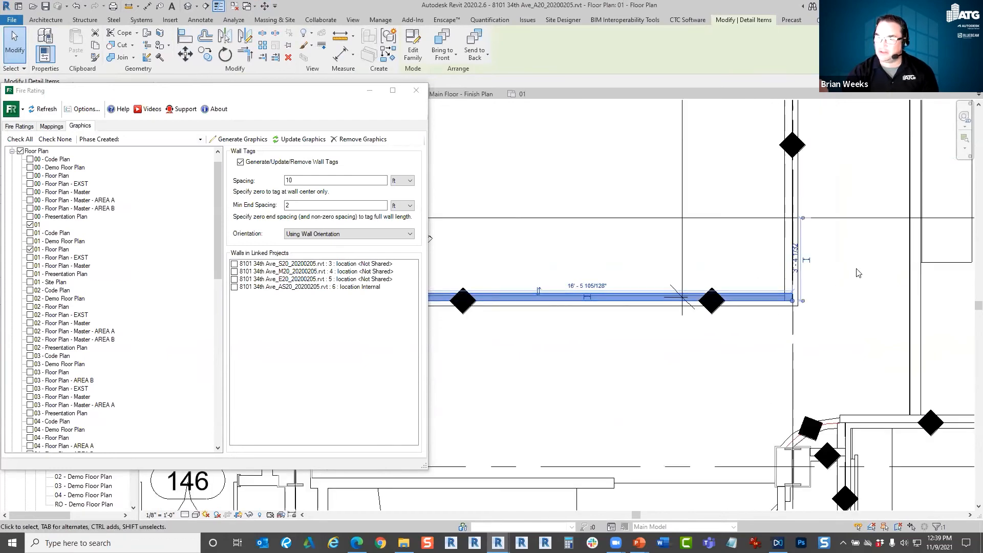
{"action": "scroll", "coordinate": [665, 348], "scroll_direction": "down", "scroll_amount": 3}
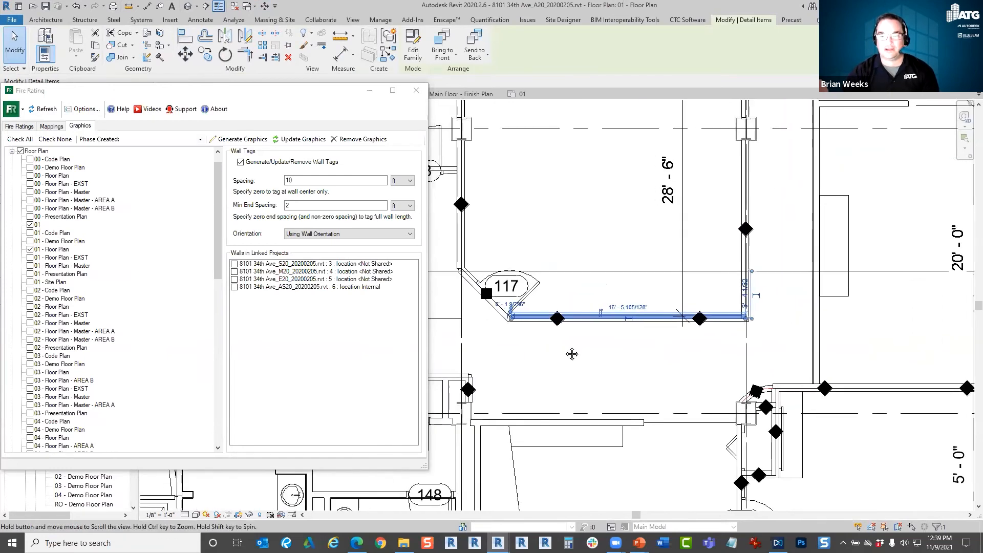
{"action": "scroll", "coordinate": [515, 356], "scroll_direction": "up", "scroll_amount": 5}
{"action": "key", "text": "Escape"}
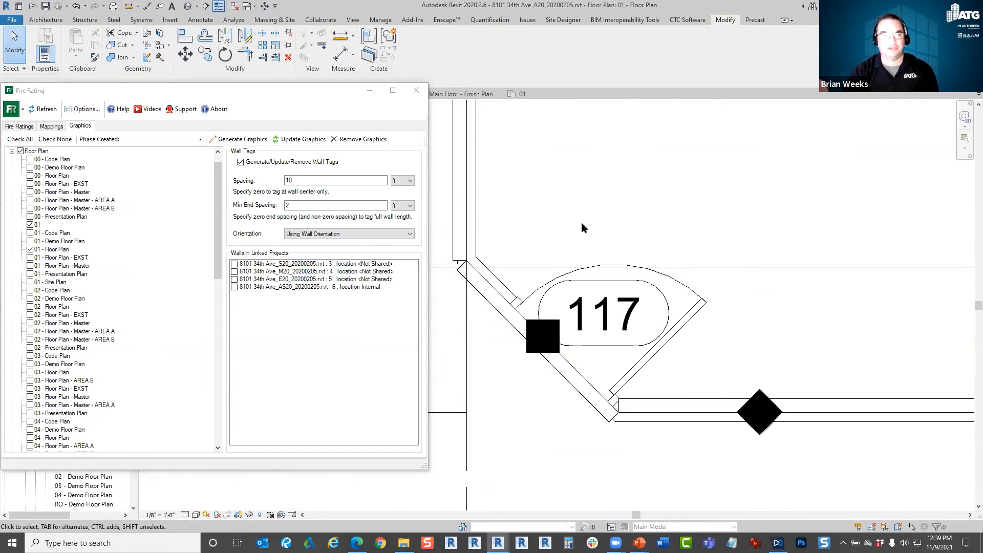
Map the 1 HR fire rating to the Runner Channels-Side: 3 13/16" detail component family.
{"action": "left_click", "coordinate": [51, 126]}
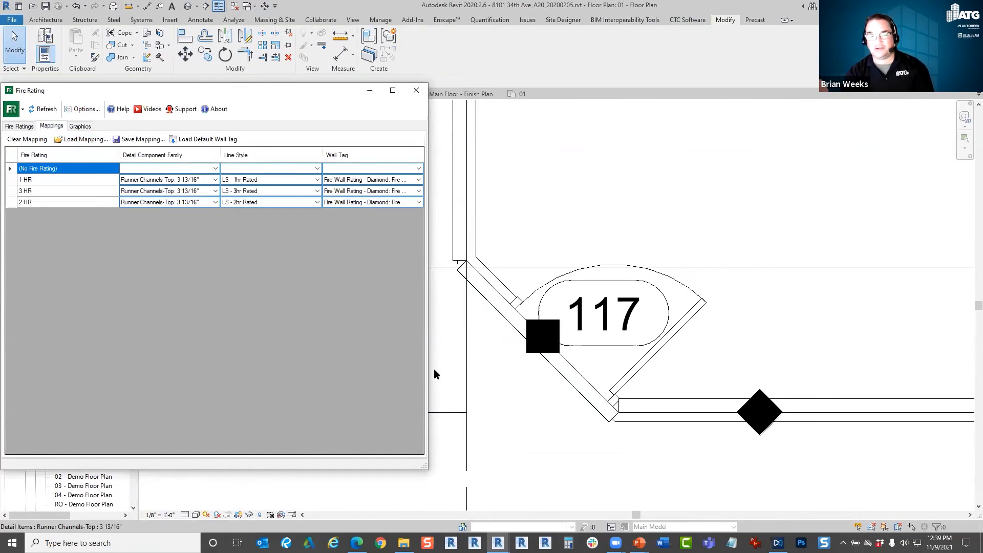
{"action": "left_click", "coordinate": [486, 302]}
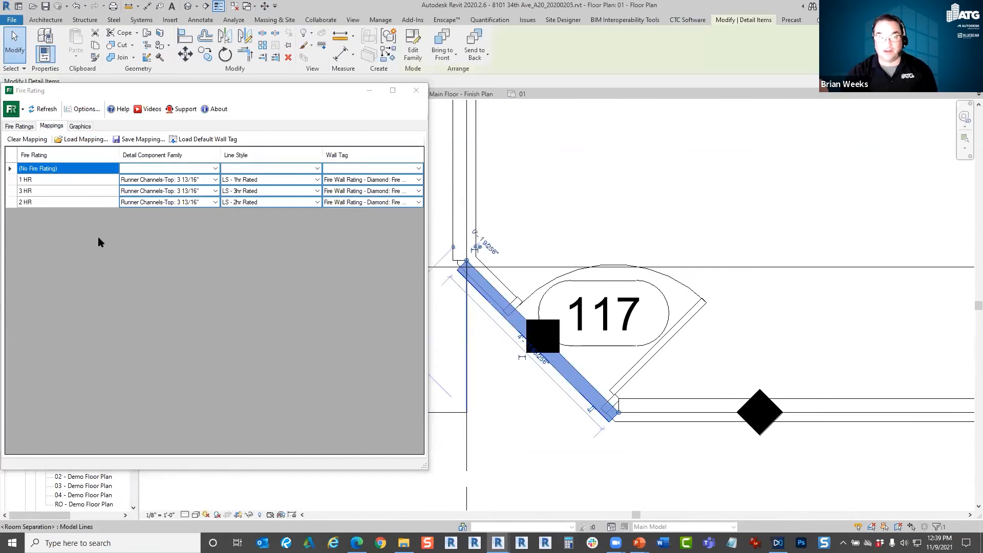
{"action": "left_click", "coordinate": [215, 179]}
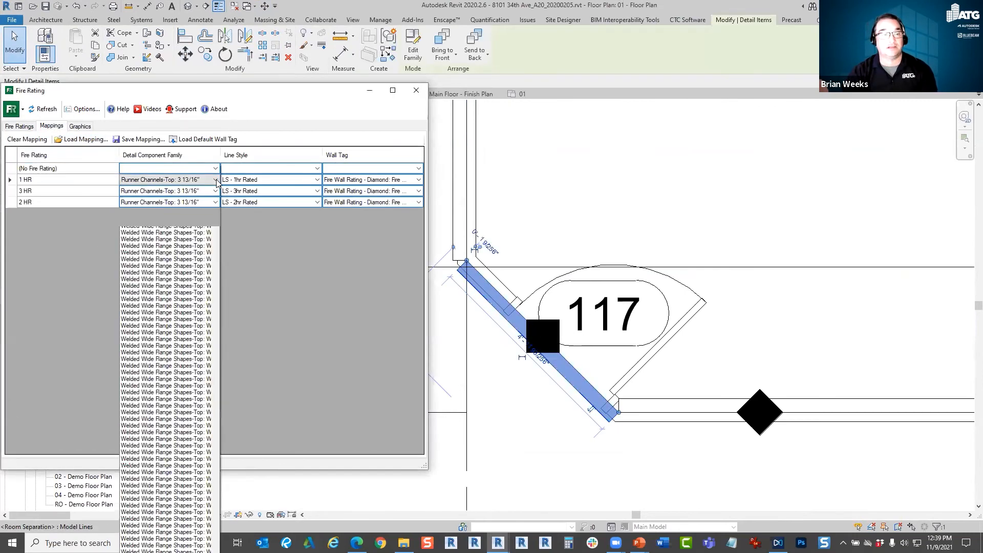
{"action": "scroll", "coordinate": [166, 109], "scroll_direction": "up", "scroll_amount": 7}
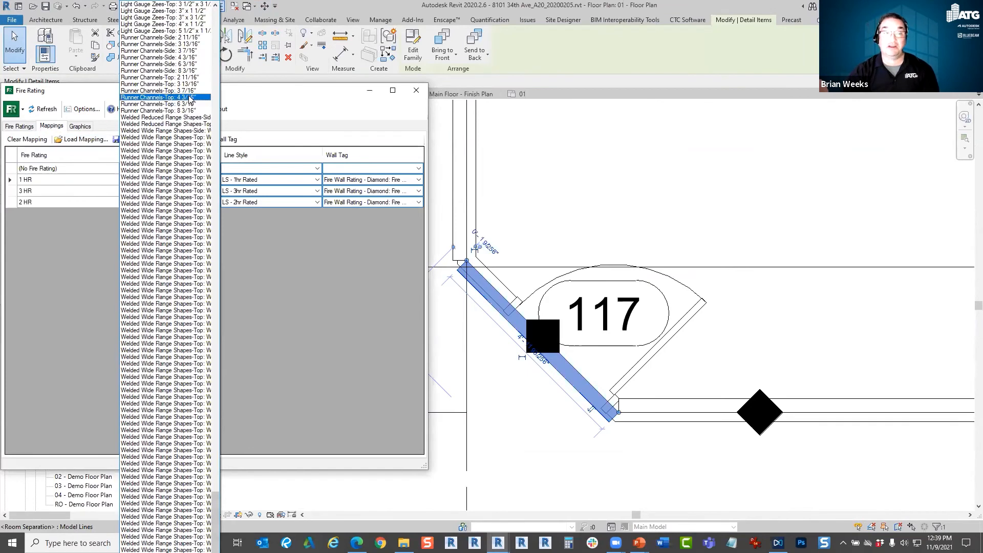
{"action": "left_click", "coordinate": [199, 104]}
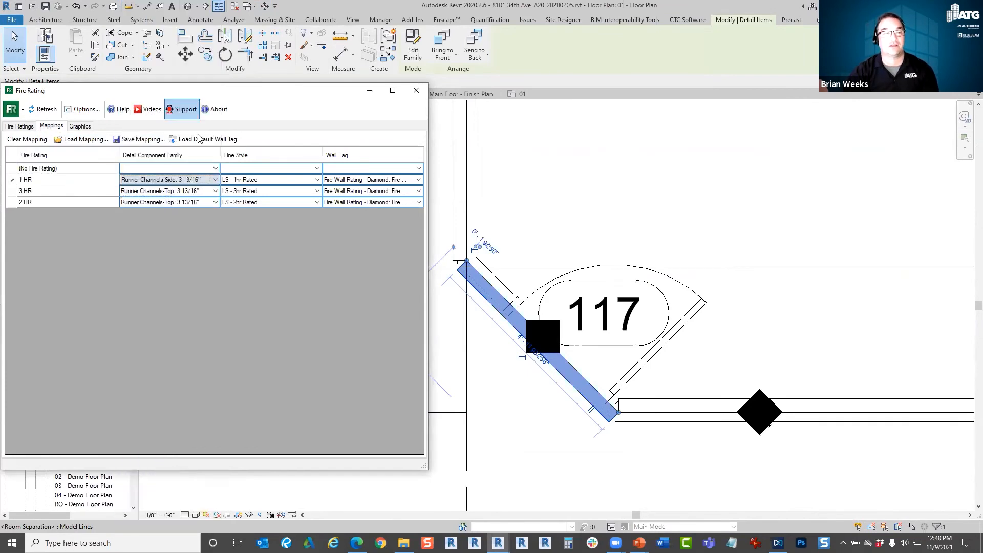
Map the 3 HR and 2 HR fire ratings to the Runner Channels-Side: 3 13/16" detail component family.
{"action": "left_click", "coordinate": [216, 191]}
{"action": "scroll", "coordinate": [218, 77], "scroll_direction": "up", "scroll_amount": 1}
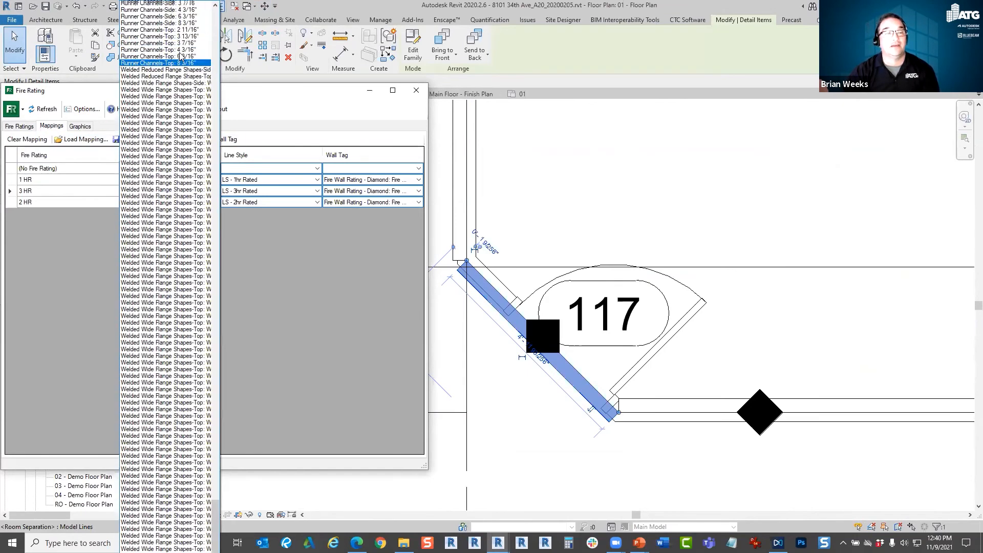
{"action": "left_click", "coordinate": [192, 27]}
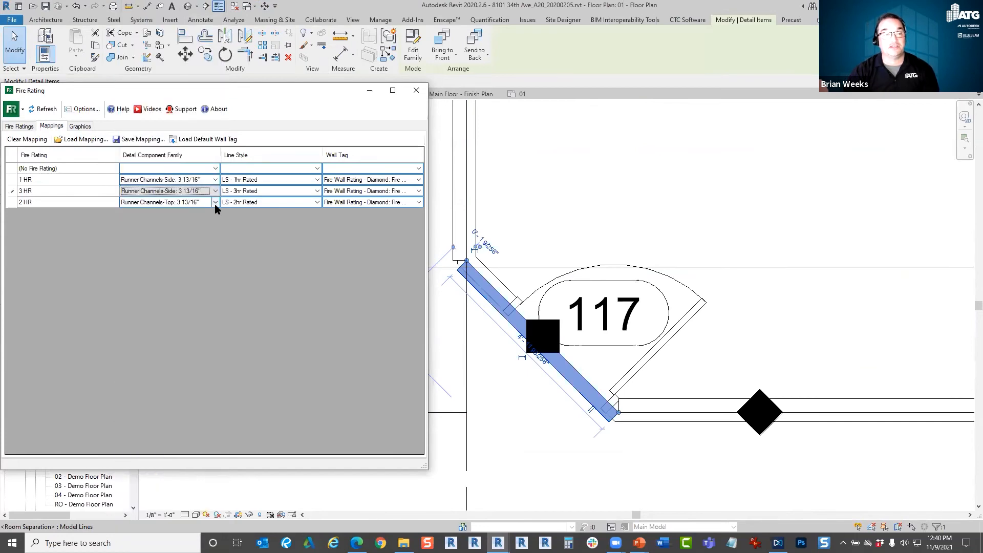
{"action": "left_click", "coordinate": [215, 203]}
{"action": "scroll", "coordinate": [204, 83], "scroll_direction": "up", "scroll_amount": 3}
{"action": "scroll", "coordinate": [204, 83], "scroll_direction": "up", "scroll_amount": 2}
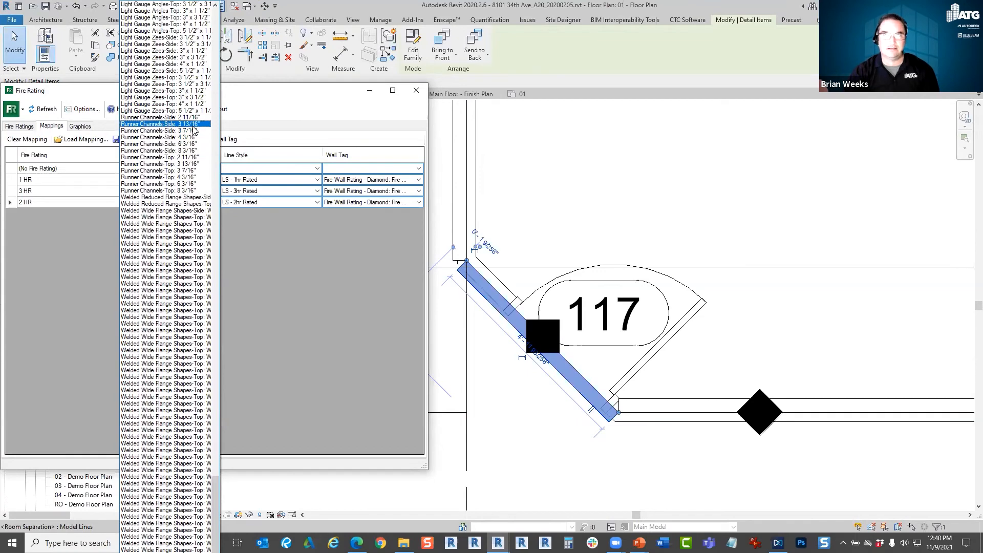
{"action": "left_click", "coordinate": [193, 128]}
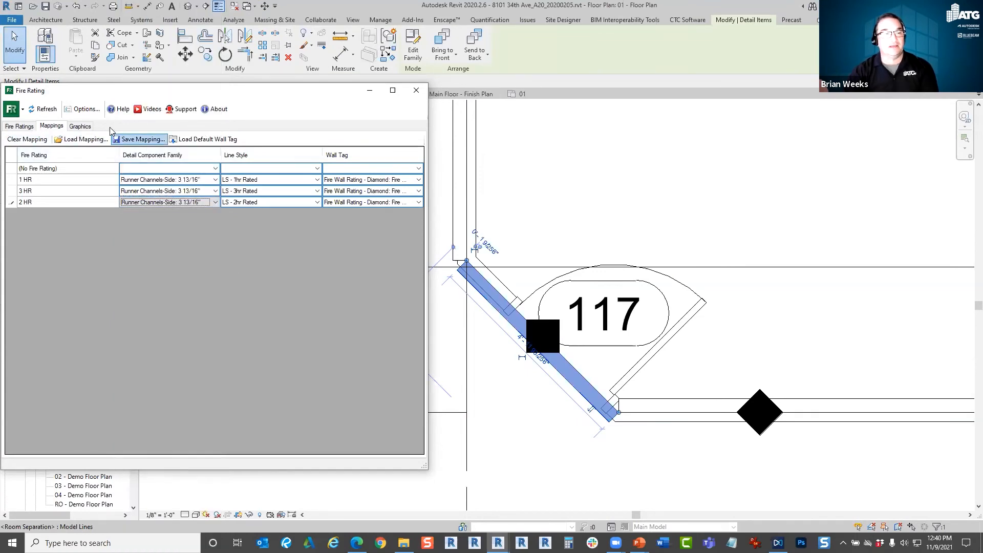
Regenerate the fire rating graphics for the checked 01 and 01 - Floor Plan views using the revised mappings.
{"action": "left_click", "coordinate": [80, 126]}
{"action": "left_click", "coordinate": [242, 139]}
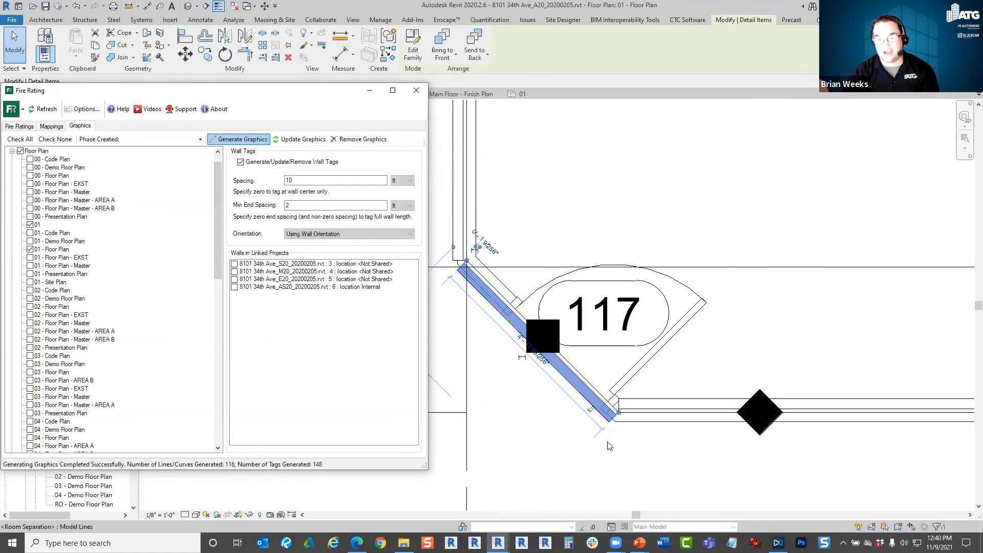
{"action": "scroll", "coordinate": [597, 453], "scroll_direction": "up", "scroll_amount": 1}
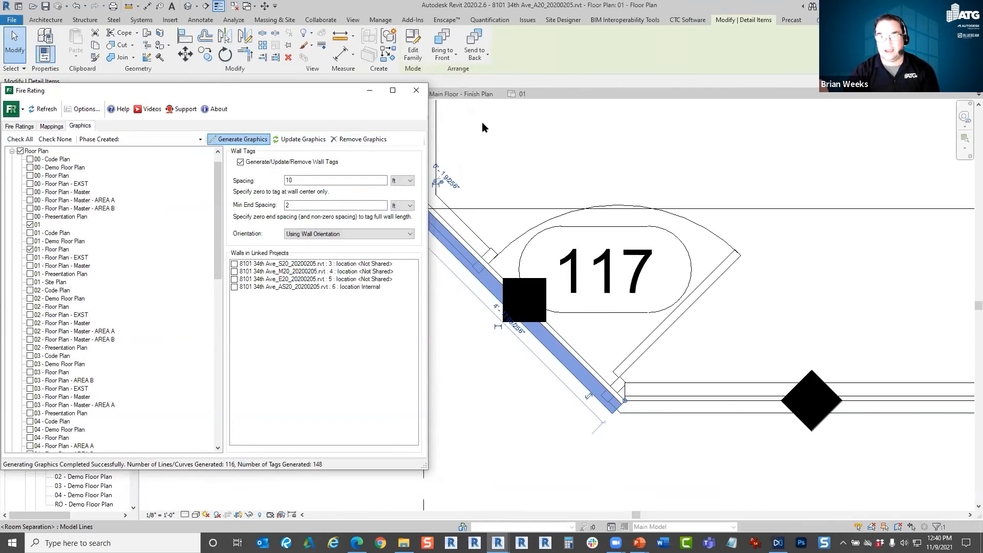
Look over the Main Floor - Finish Plan and Building Section A views, and return to 01 - Floor Plan.
{"action": "left_click_drag", "start_coordinate": [321, 92], "coordinate": [333, 120]}
{"action": "left_click", "coordinate": [466, 96]}
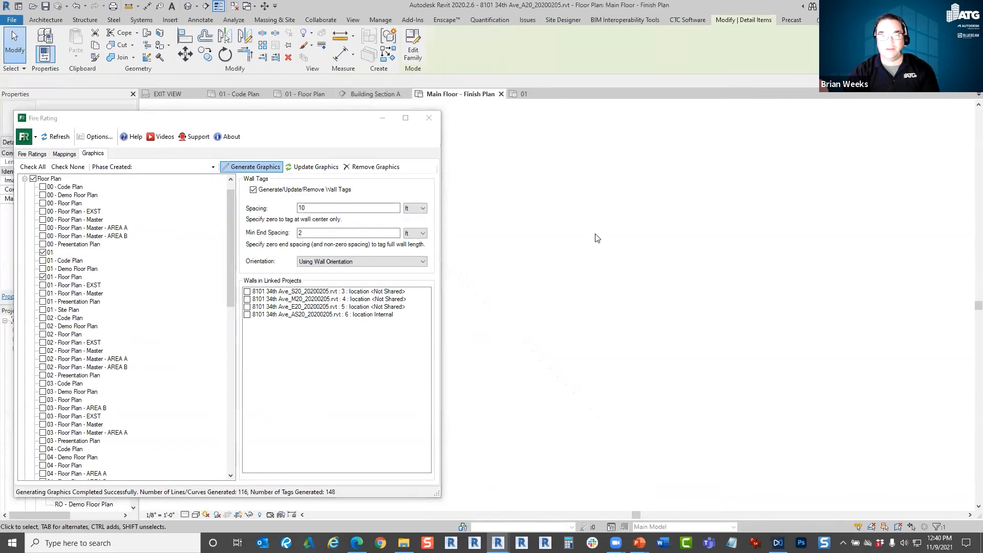
{"action": "left_click", "coordinate": [378, 95]}
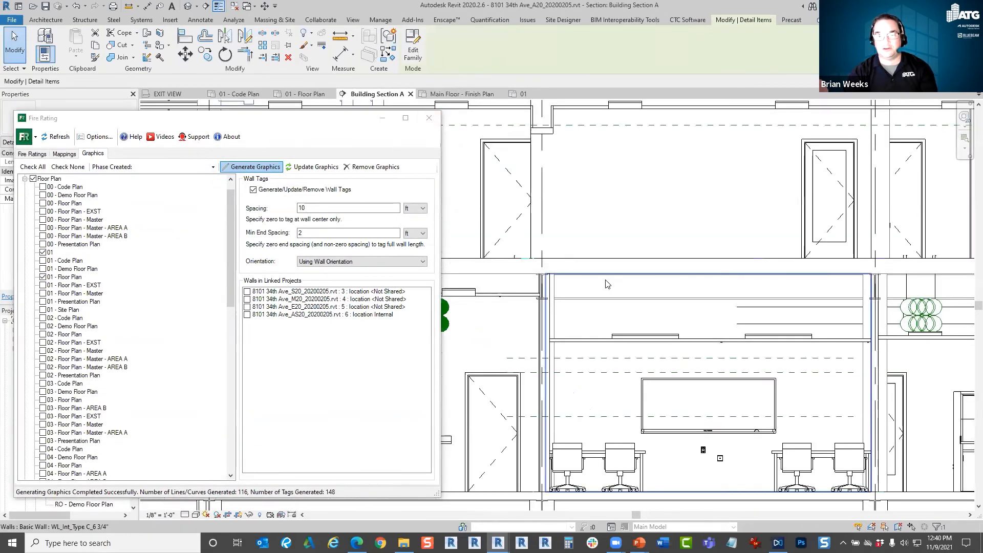
{"action": "left_click", "coordinate": [464, 95]}
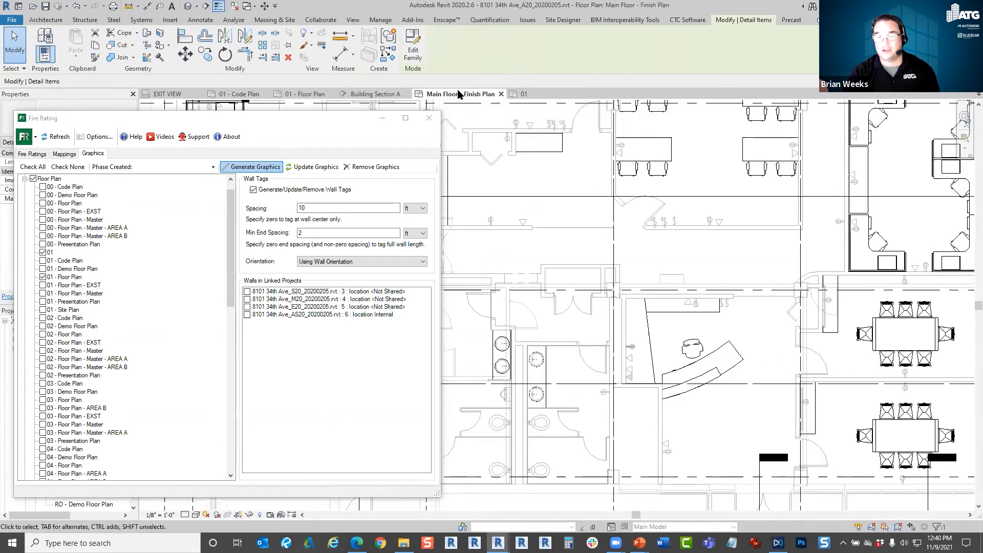
{"action": "left_click", "coordinate": [306, 94]}
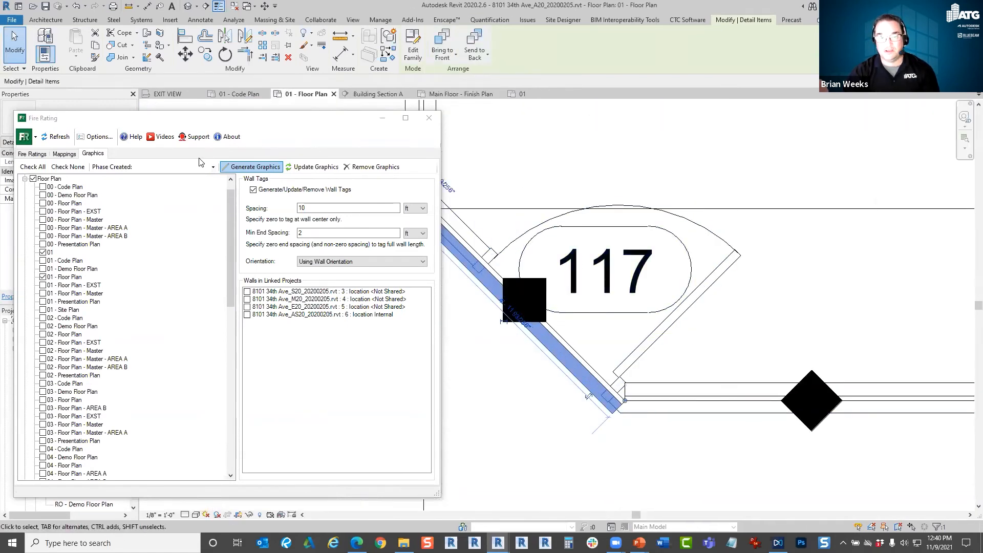
Review the rating mappings, the wall types' fire ratings and the list of views available for generating graphics.
{"action": "left_click", "coordinate": [65, 154]}
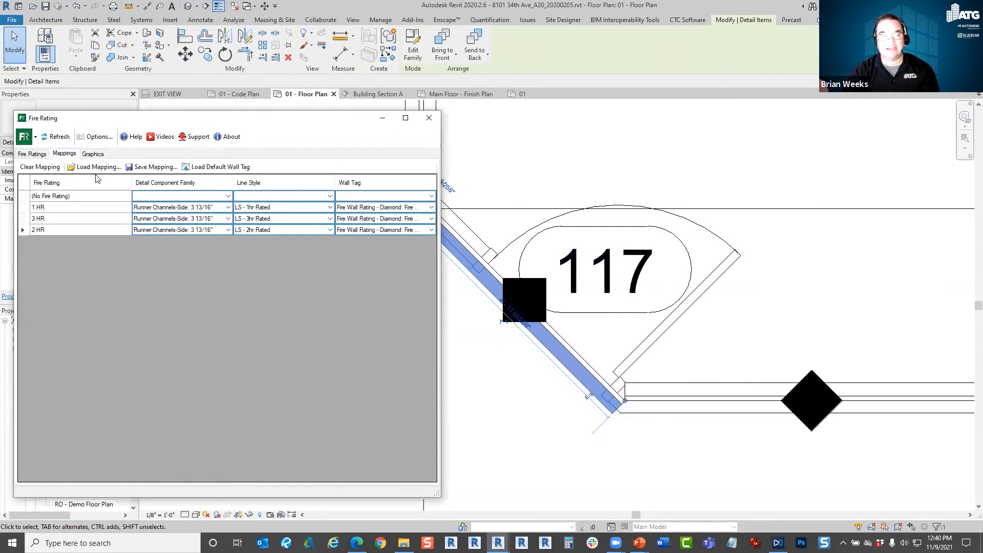
{"action": "left_click", "coordinate": [584, 455]}
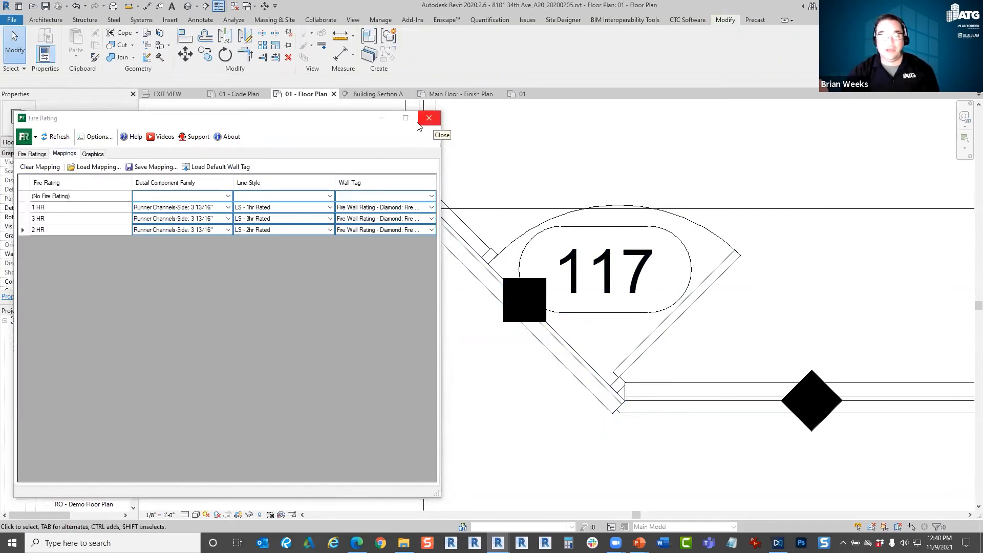
{"action": "left_click", "coordinate": [92, 154]}
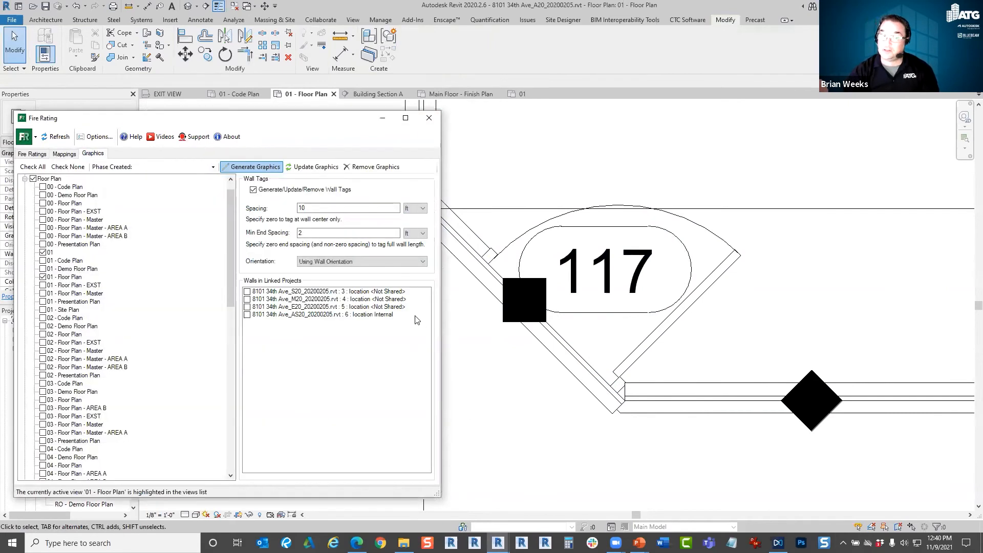
{"action": "left_click", "coordinate": [41, 155]}
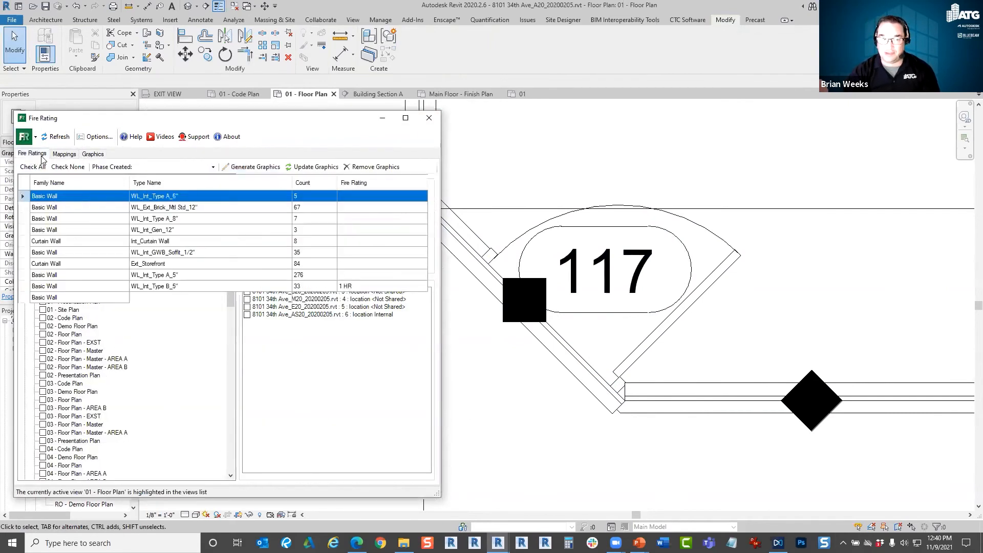
{"action": "left_click", "coordinate": [64, 154]}
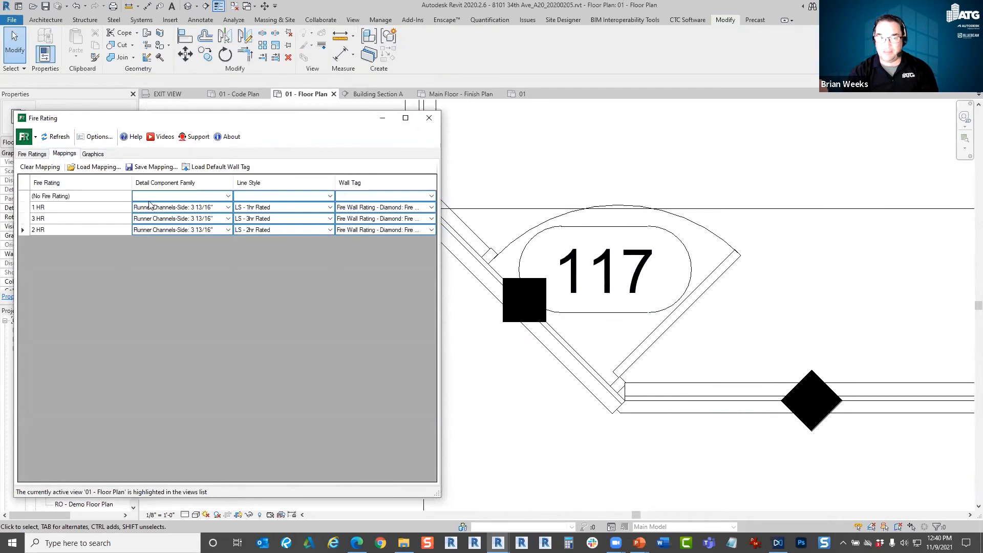
{"action": "left_click", "coordinate": [94, 156]}
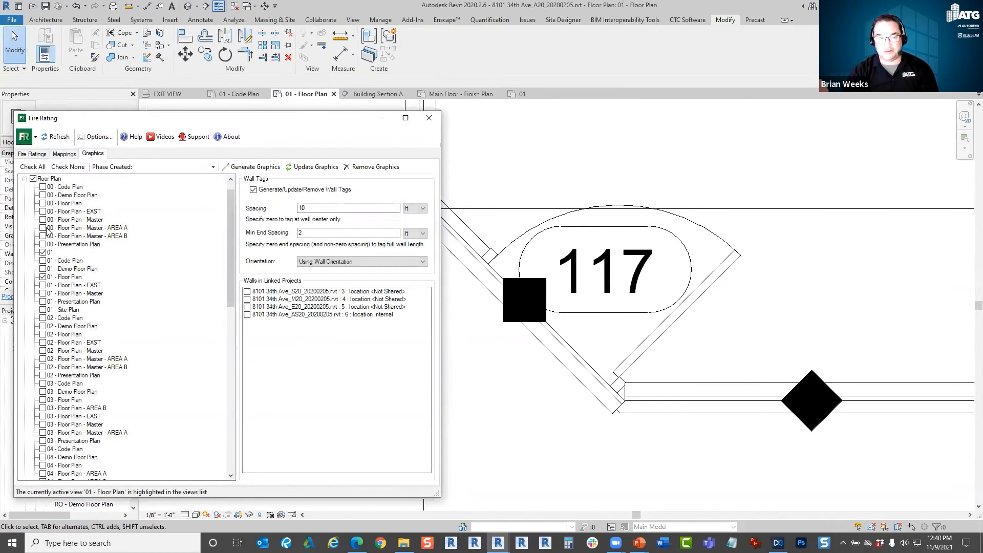
{"action": "scroll", "coordinate": [81, 302], "scroll_direction": "down", "scroll_amount": 10}
{"action": "scroll", "coordinate": [61, 256], "scroll_direction": "up", "scroll_amount": 15}
{"action": "left_click", "coordinate": [24, 196]}
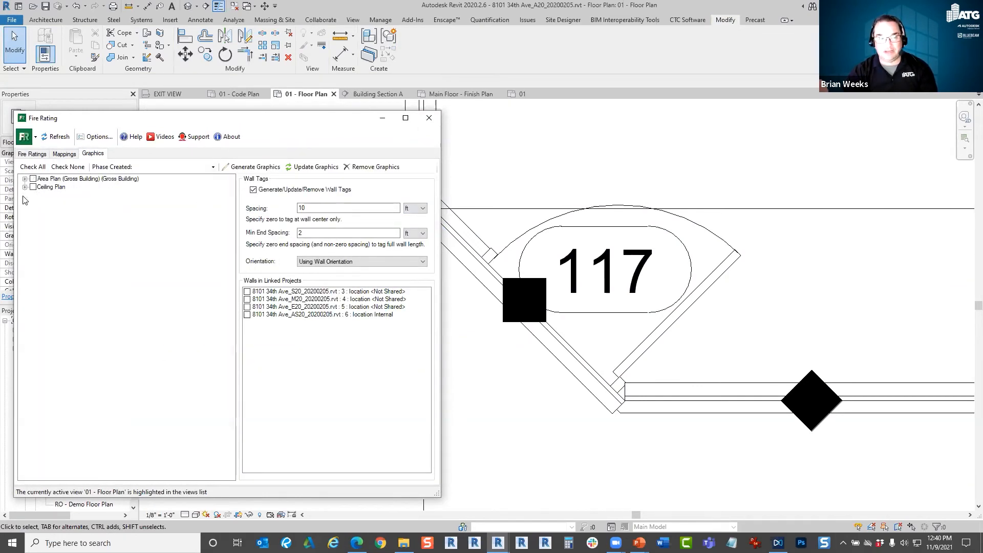
{"action": "left_click", "coordinate": [24, 195]}
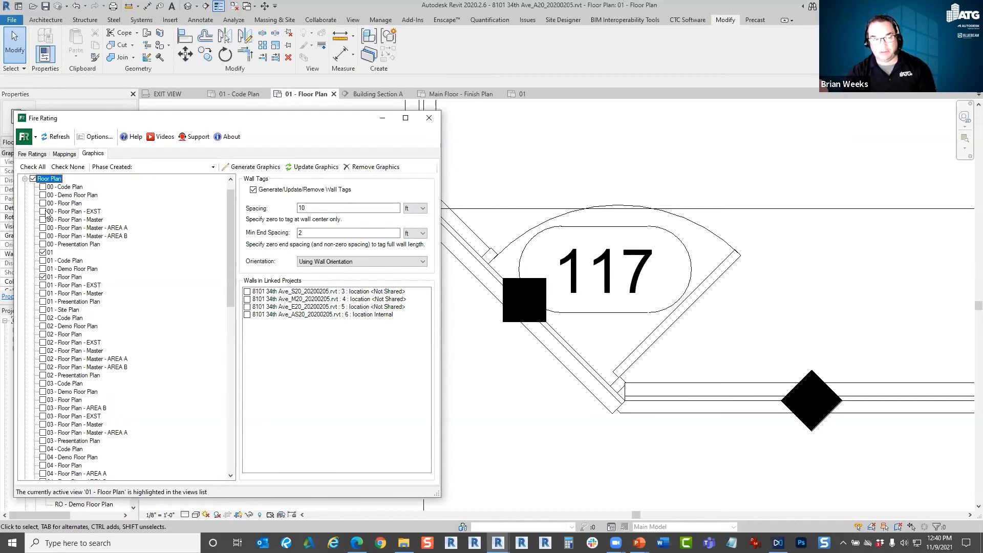
Replace the checked 01 and 01 - Floor Plan views with the Code Plan views for levels 01, 02, 03 and 04.
{"action": "left_click", "coordinate": [57, 260]}
{"action": "left_click", "coordinate": [43, 253]}
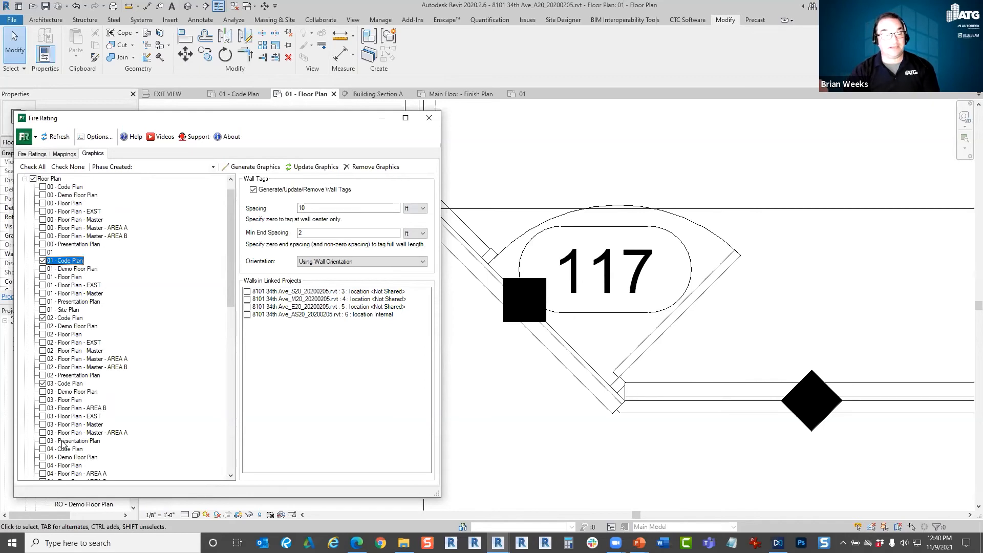
{"action": "scroll", "coordinate": [62, 445], "scroll_direction": "down", "scroll_amount": 3}
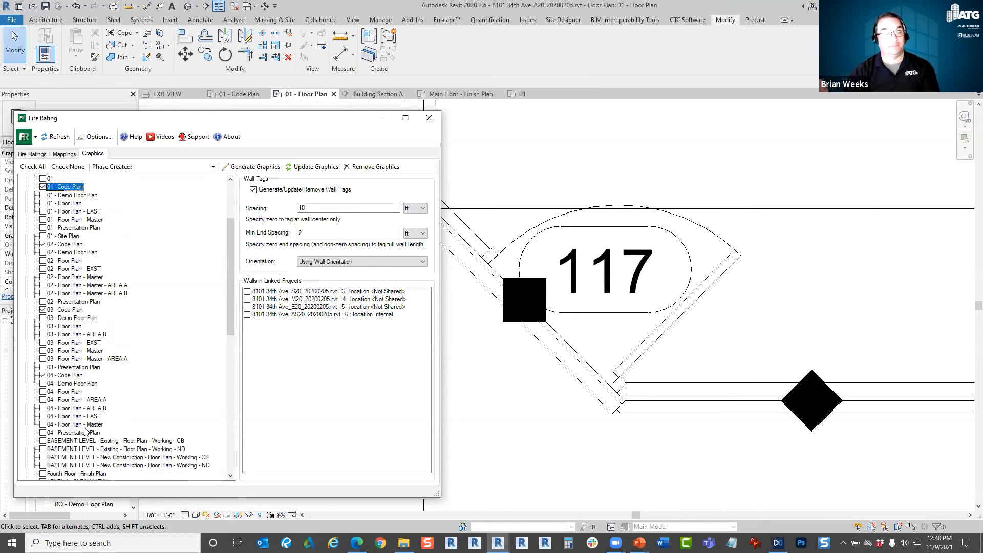
{"action": "scroll", "coordinate": [64, 408], "scroll_direction": "down", "scroll_amount": 5}
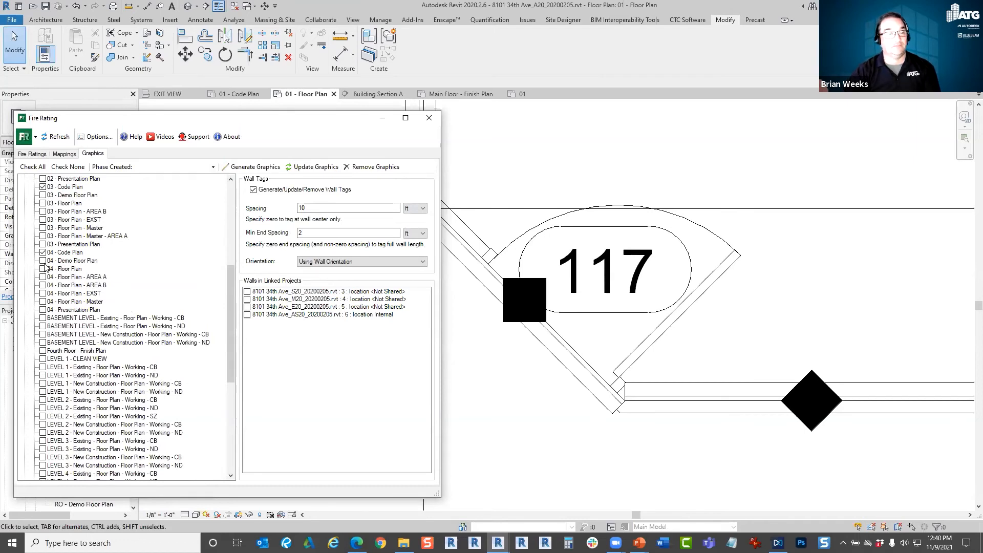
{"action": "scroll", "coordinate": [62, 388], "scroll_direction": "down", "scroll_amount": 10}
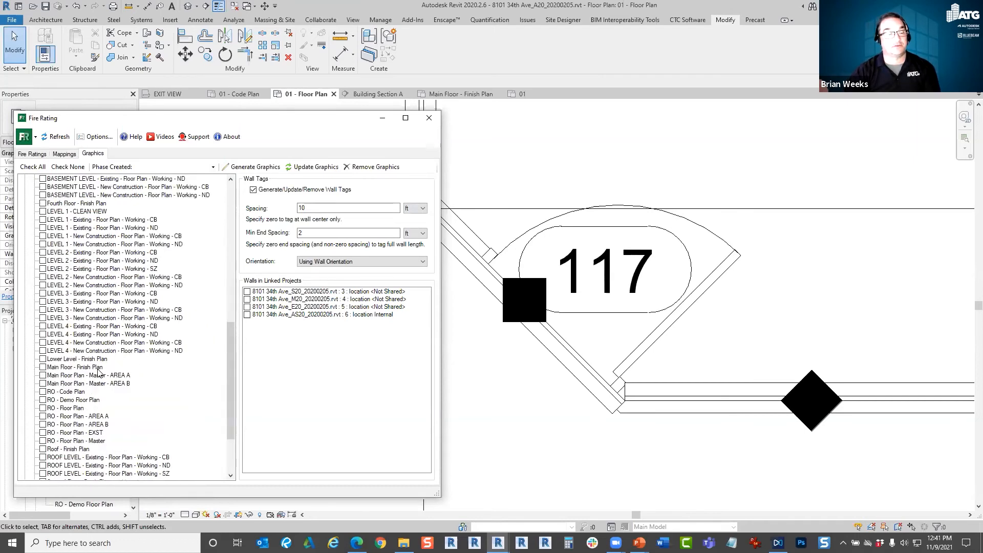
{"action": "scroll", "coordinate": [205, 411], "scroll_direction": "up", "scroll_amount": 12}
{"action": "scroll", "coordinate": [204, 412], "scroll_direction": "up", "scroll_amount": 7}
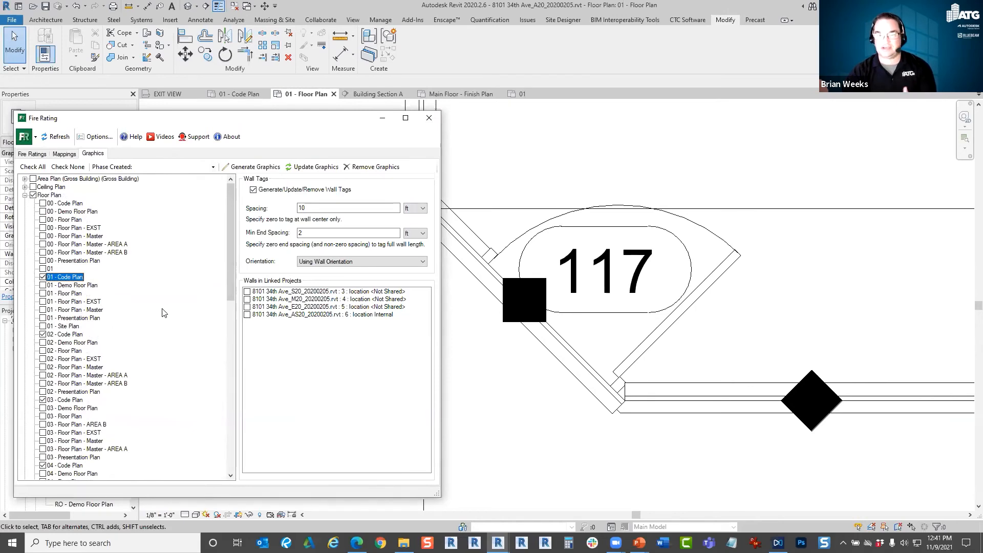
Open the 01 - Code Plan view and examine the rating lines and diamond wall tags around the elevator and restrooms.
{"action": "left_click", "coordinate": [242, 94]}
{"action": "scroll", "coordinate": [585, 328], "scroll_direction": "down", "scroll_amount": 10}
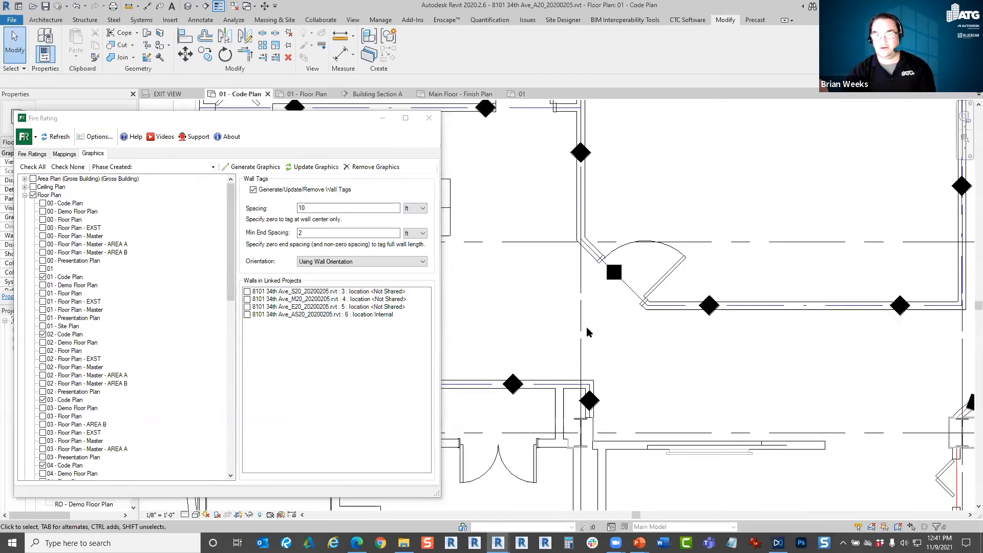
{"action": "left_click", "coordinate": [348, 22]}
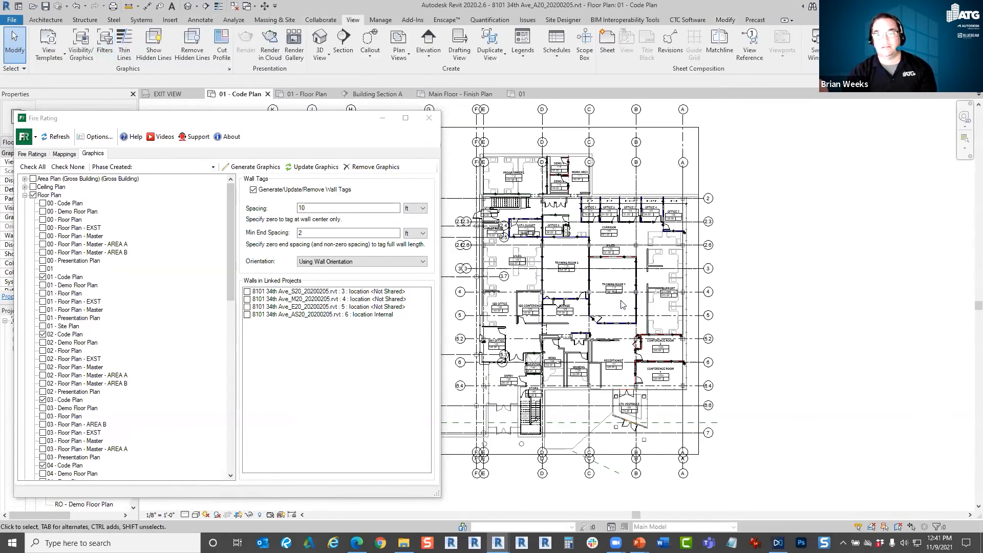
{"action": "scroll", "coordinate": [622, 305], "scroll_direction": "up", "scroll_amount": 5}
{"action": "scroll", "coordinate": [529, 416], "scroll_direction": "up", "scroll_amount": 5}
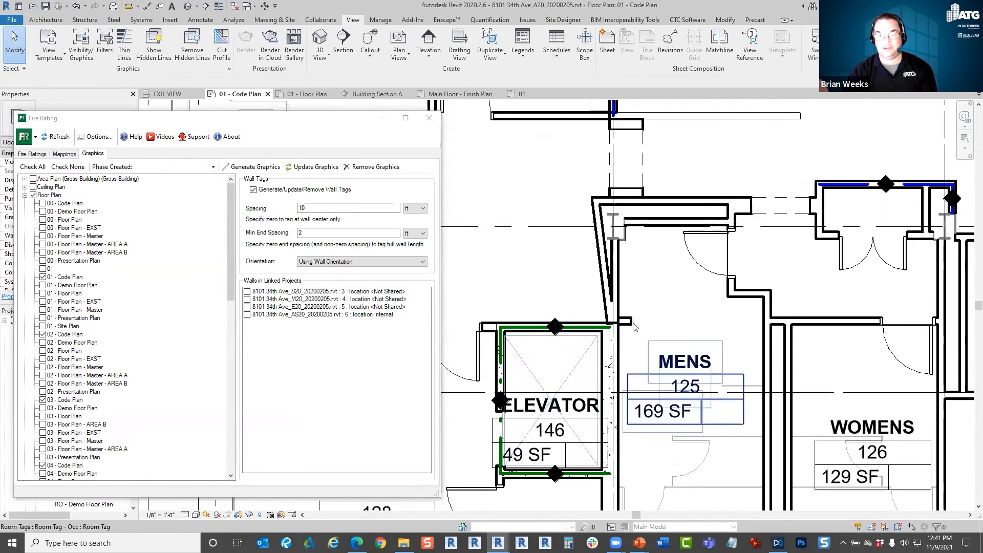
{"action": "scroll", "coordinate": [634, 327], "scroll_direction": "down", "scroll_amount": 5}
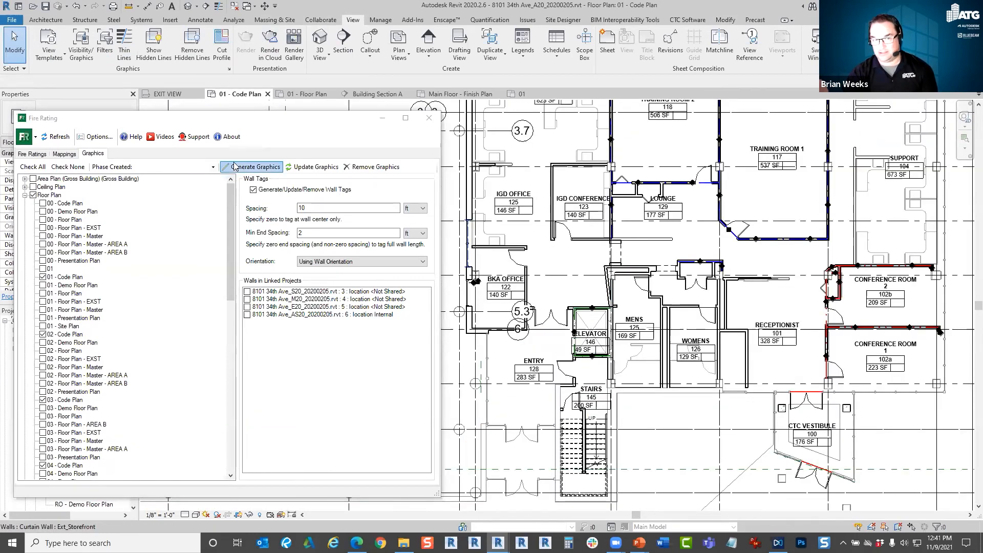
Review the fire rating mappings and graphics settings, close the Fire Rating tool and bring up the CTC Software tools.
{"action": "left_click", "coordinate": [70, 154]}
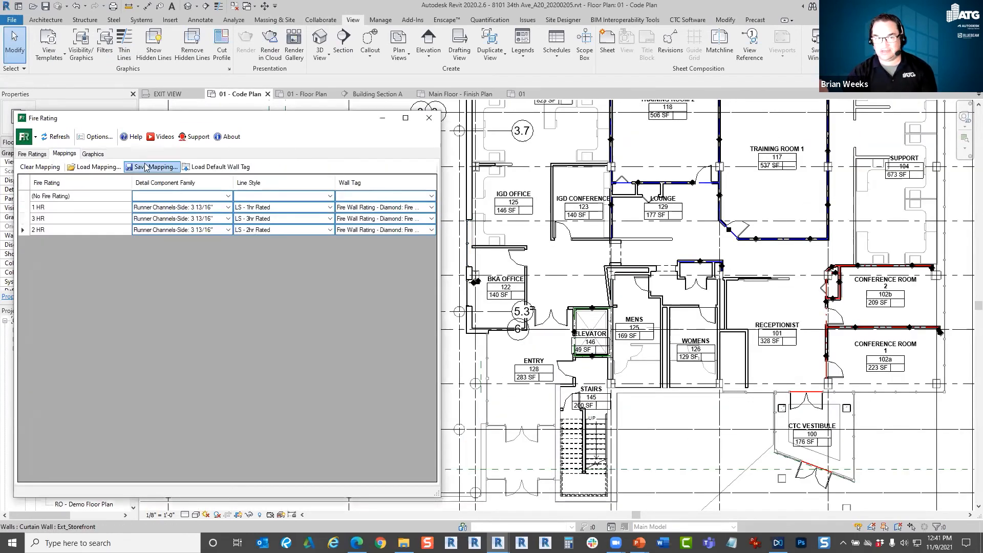
{"action": "left_click", "coordinate": [93, 154]}
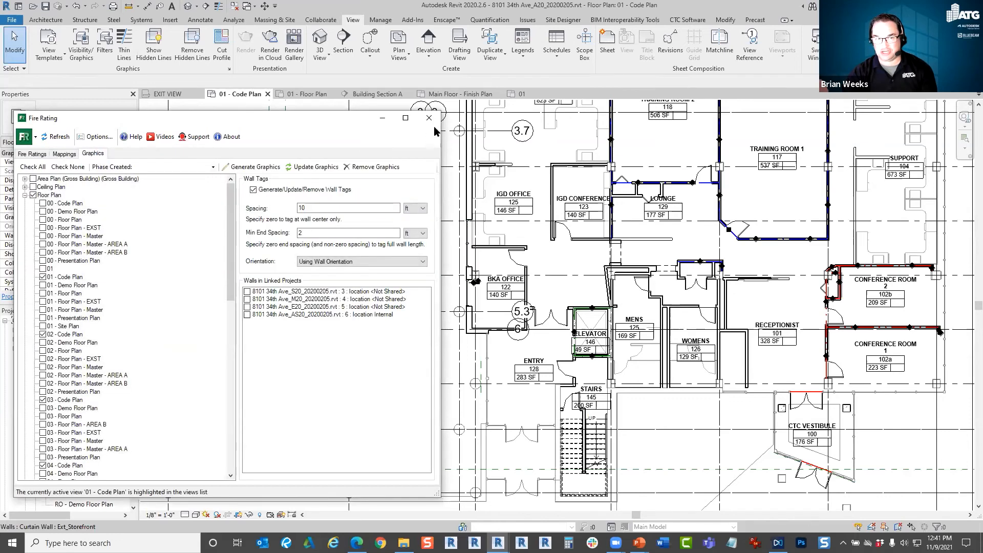
{"action": "left_click", "coordinate": [435, 120]}
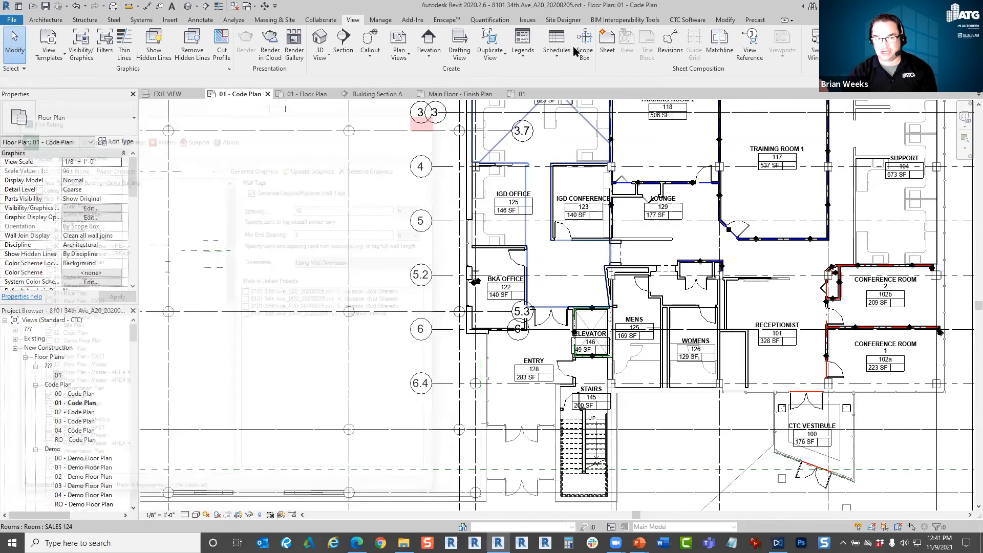
{"action": "left_click", "coordinate": [687, 20]}
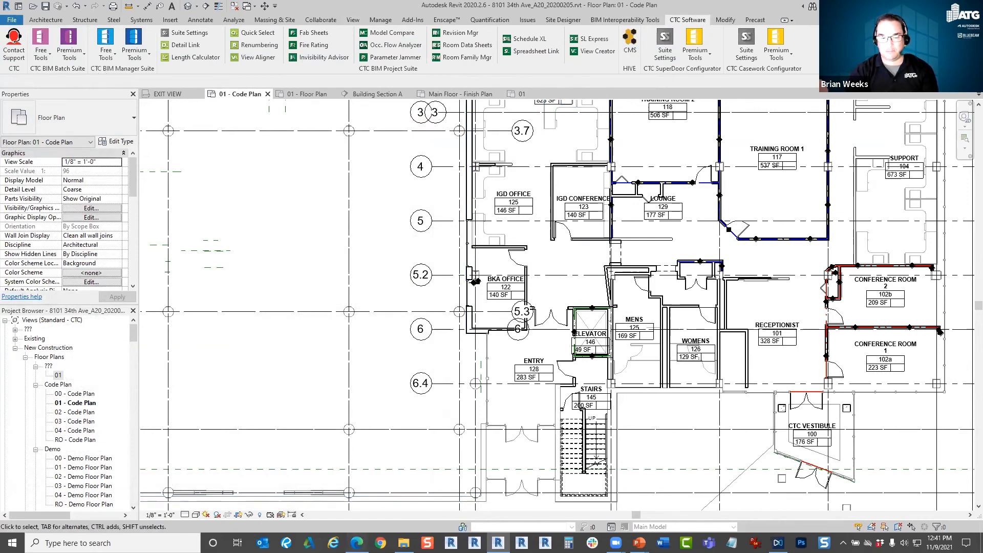
Switch to the Edge browser and open the atgusa.com website in a new tab.
{"action": "left_click", "coordinate": [356, 542]}
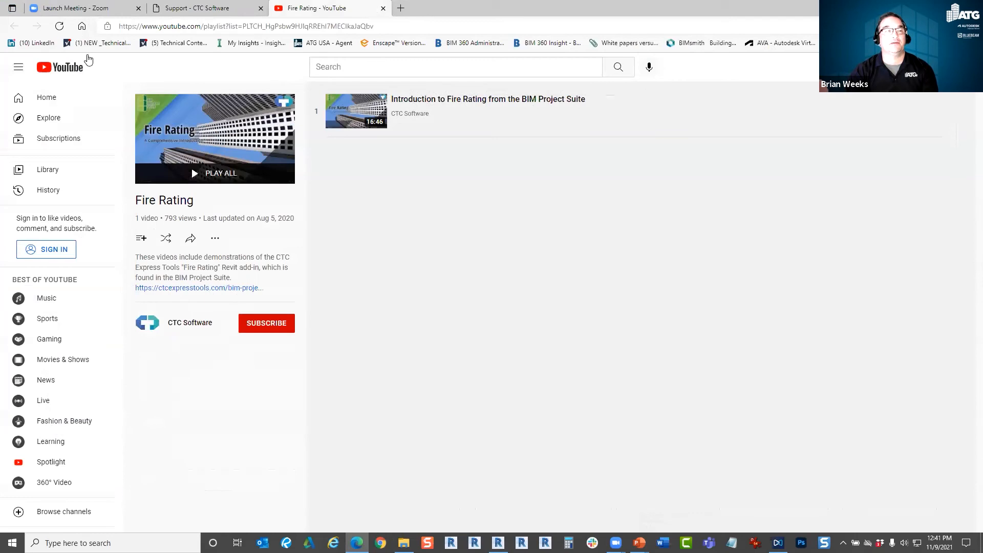
{"action": "left_click", "coordinate": [399, 8]}
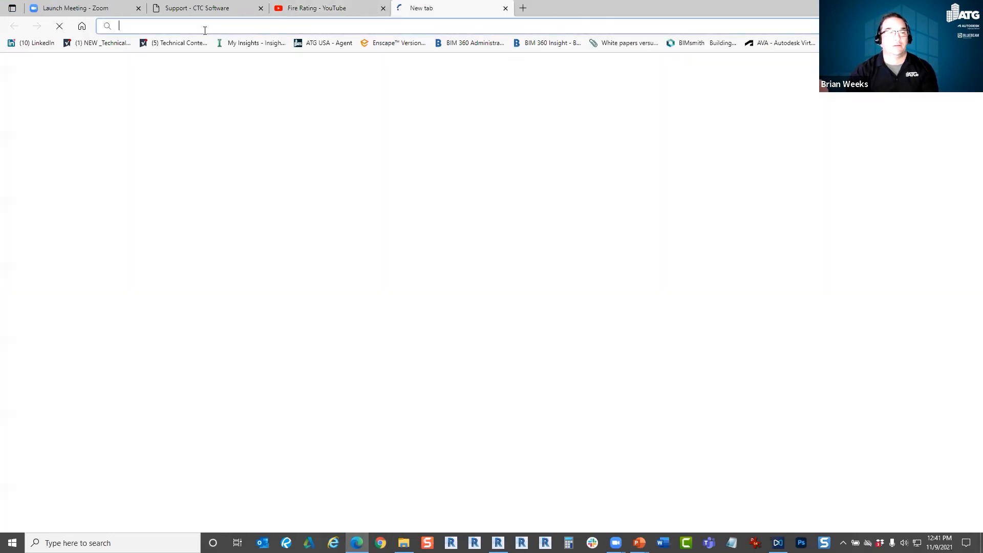
{"action": "type", "text": "atg"}
{"action": "key", "text": "Return"}
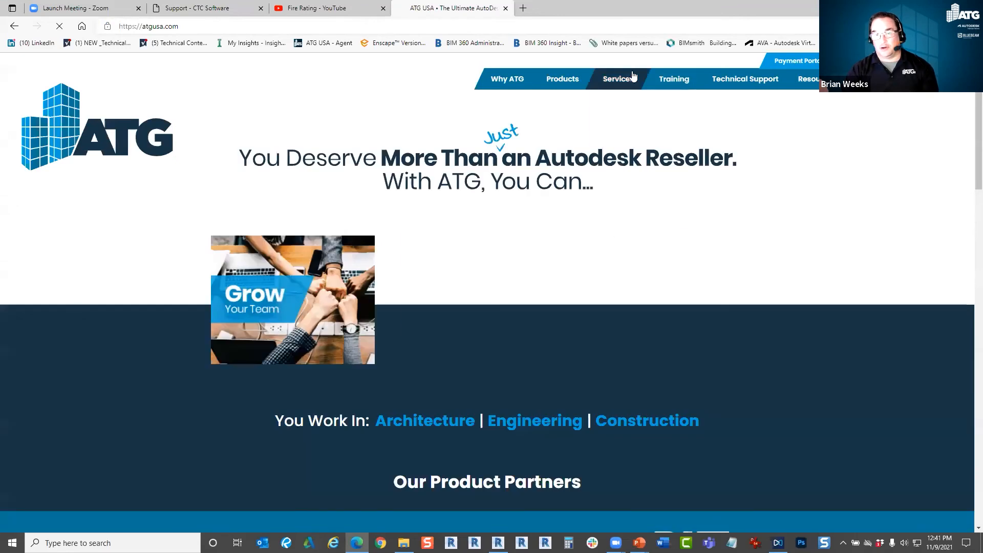
Open the CTC Tools page for building designers and look over the offered suites, trials and brochures.
{"action": "mouse_move", "coordinate": [618, 79]}
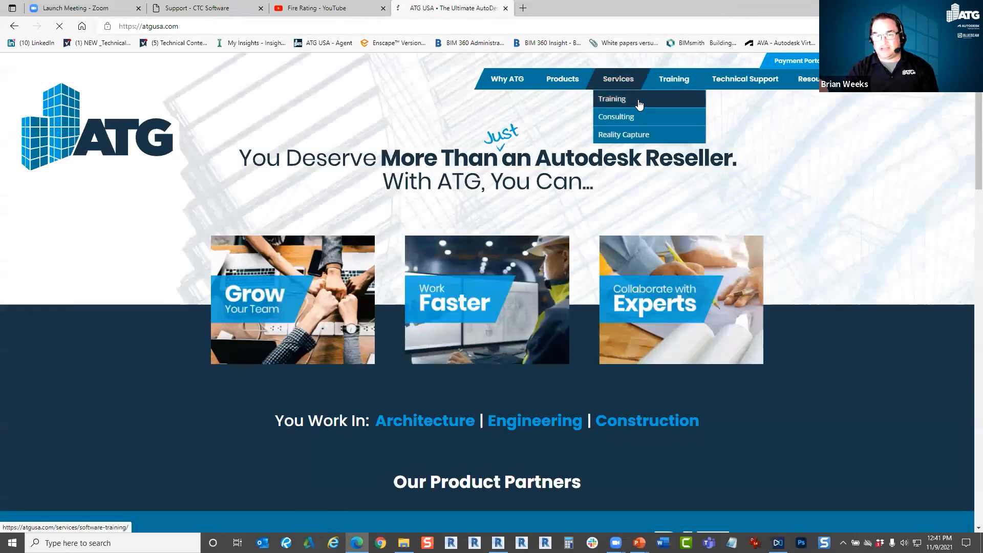
{"action": "mouse_move", "coordinate": [562, 79]}
{"action": "mouse_move", "coordinate": [565, 140]}
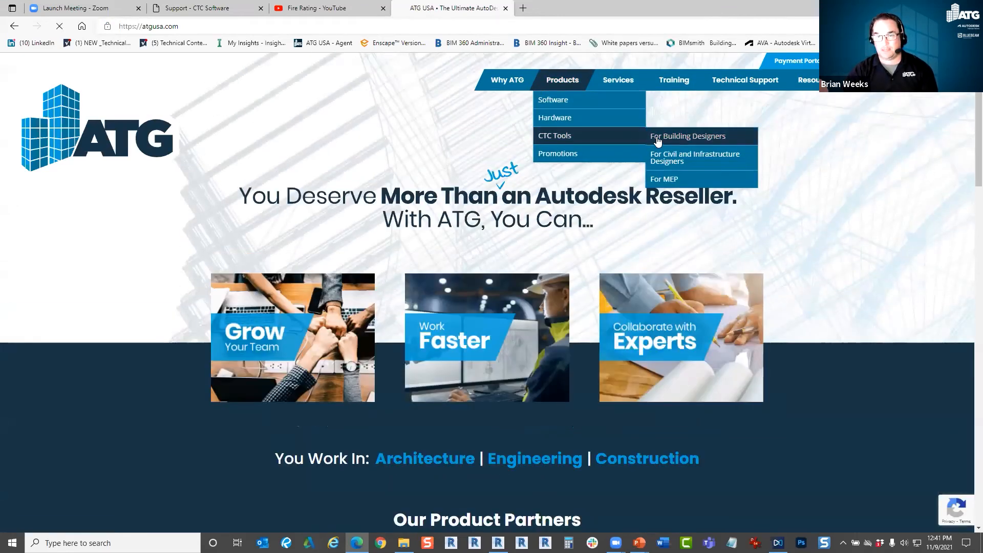
{"action": "left_click", "coordinate": [651, 179]}
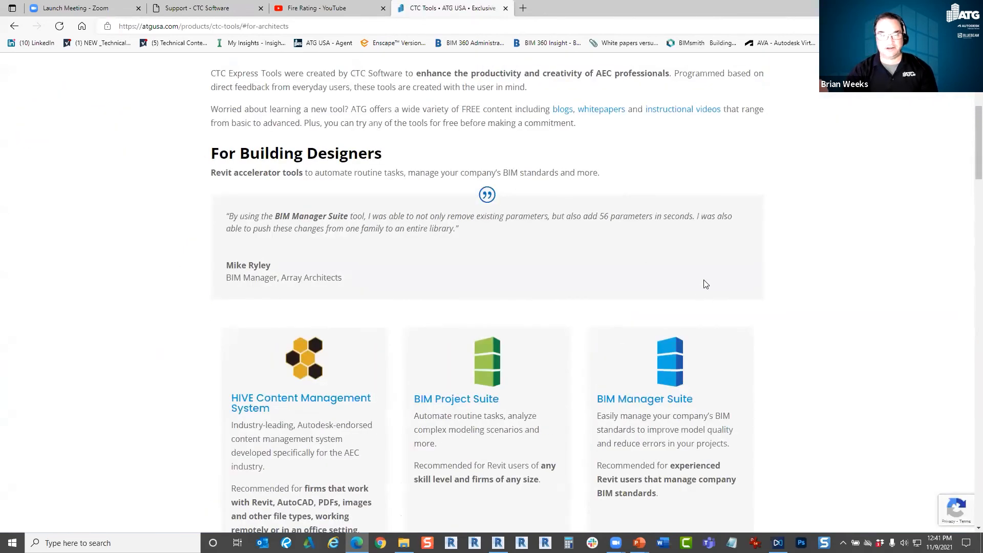
{"action": "scroll", "coordinate": [615, 327], "scroll_direction": "down", "scroll_amount": 4}
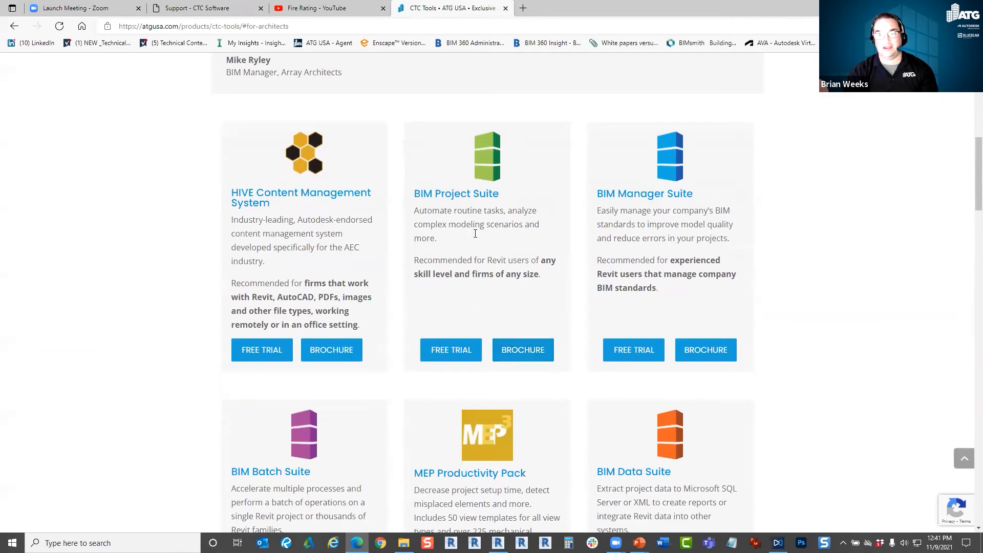
{"action": "scroll", "coordinate": [558, 340], "scroll_direction": "down", "scroll_amount": 4}
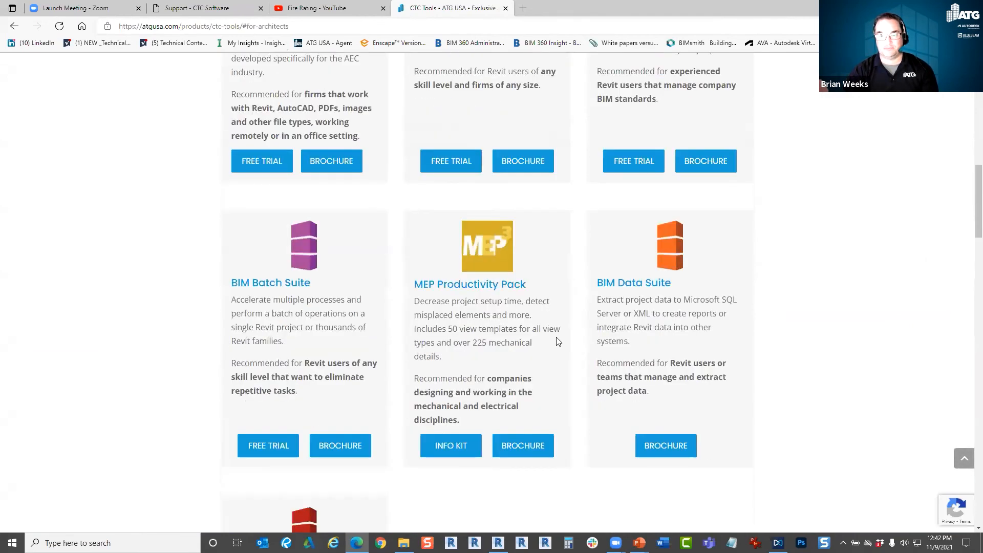
{"action": "scroll", "coordinate": [584, 410], "scroll_direction": "up", "scroll_amount": 6}
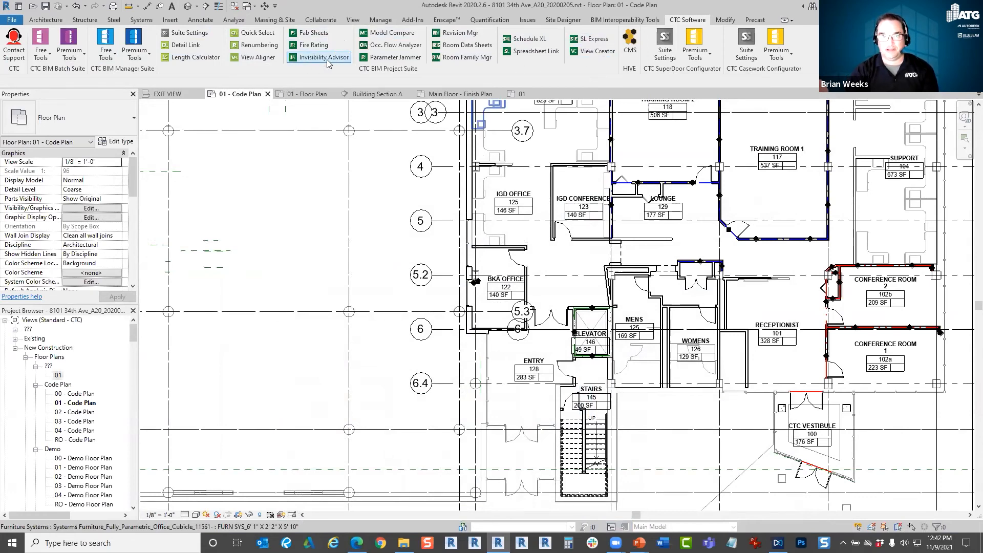
Return to Revit and examine the free and premium tools in the CTC BIM Batch Suite and BIM Manager Suite.
{"action": "left_click", "coordinate": [133, 50]}
{"action": "left_click", "coordinate": [306, 81]}
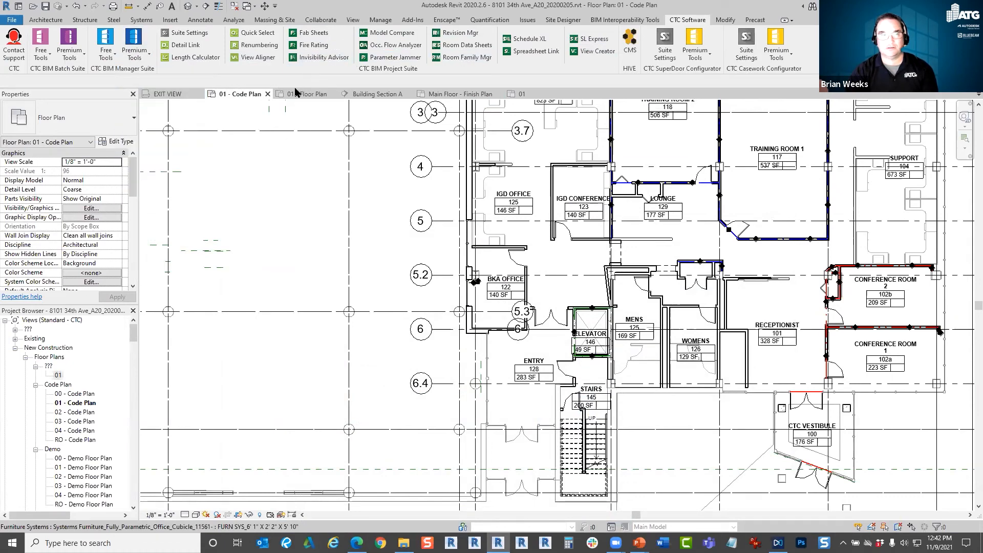
{"action": "left_click", "coordinate": [69, 54]}
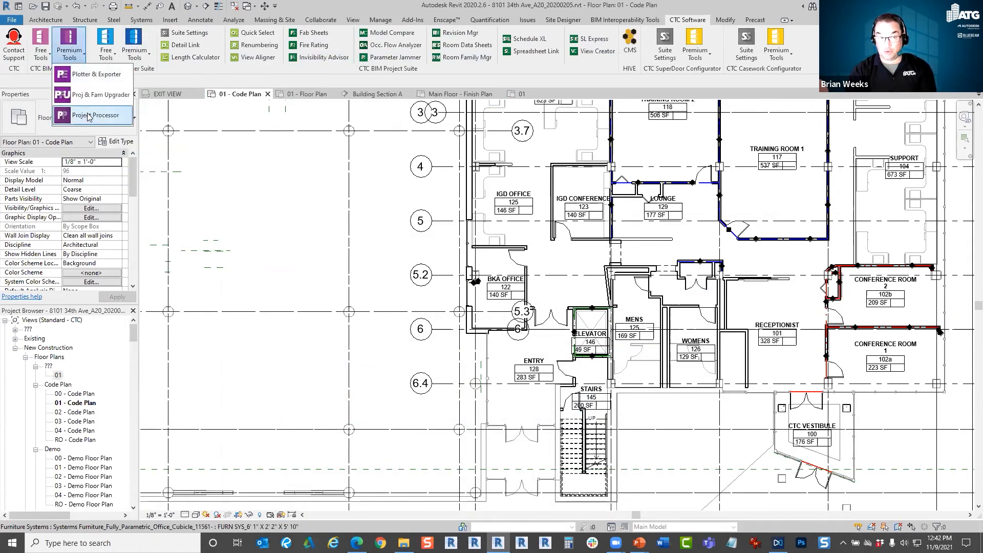
{"action": "left_click", "coordinate": [221, 88]}
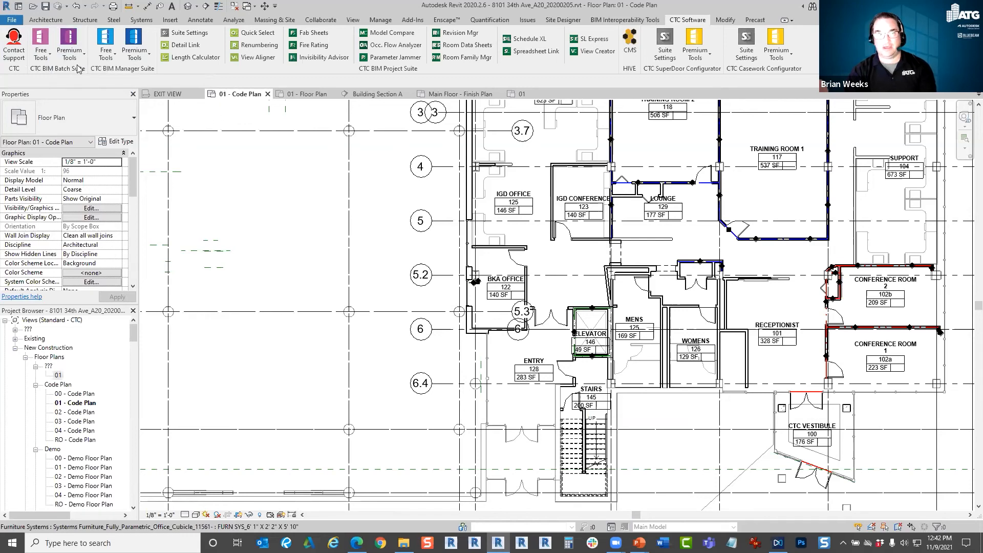
{"action": "left_click", "coordinate": [41, 51]}
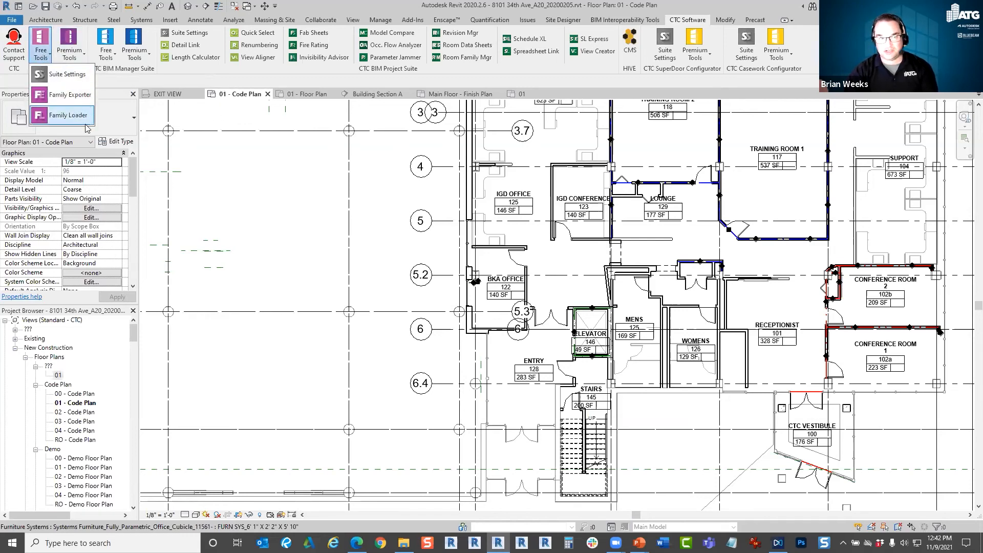
{"action": "left_click", "coordinate": [131, 86]}
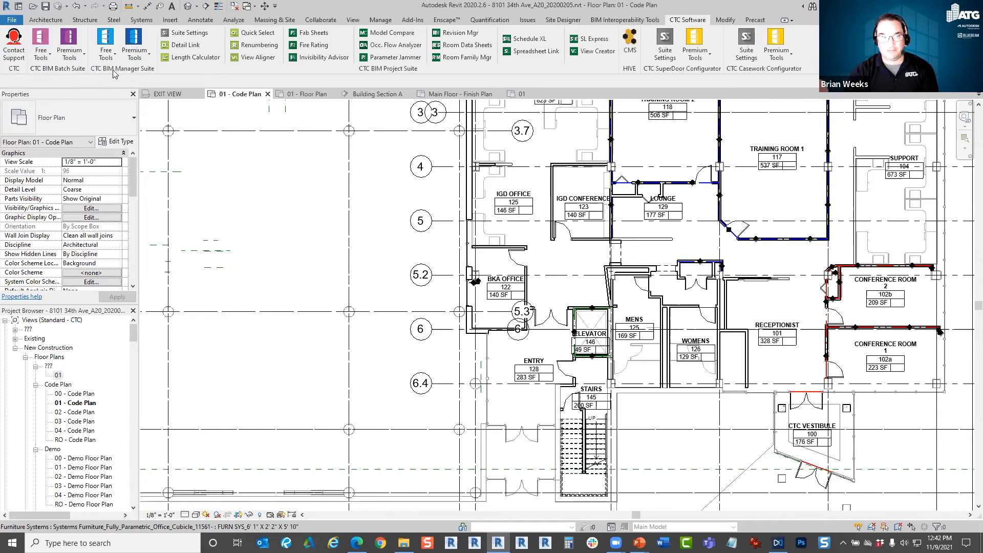
{"action": "left_click", "coordinate": [108, 56]}
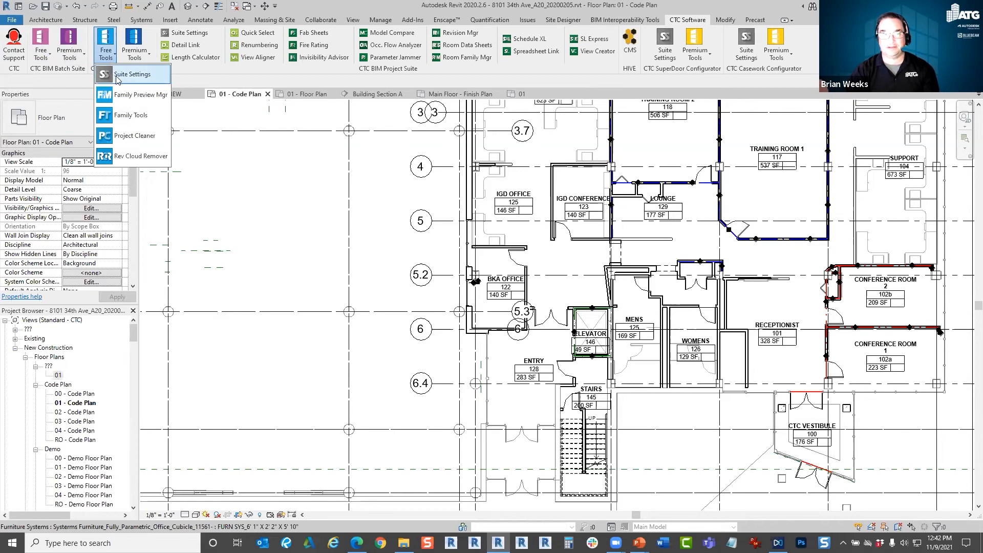
{"action": "left_click", "coordinate": [279, 77]}
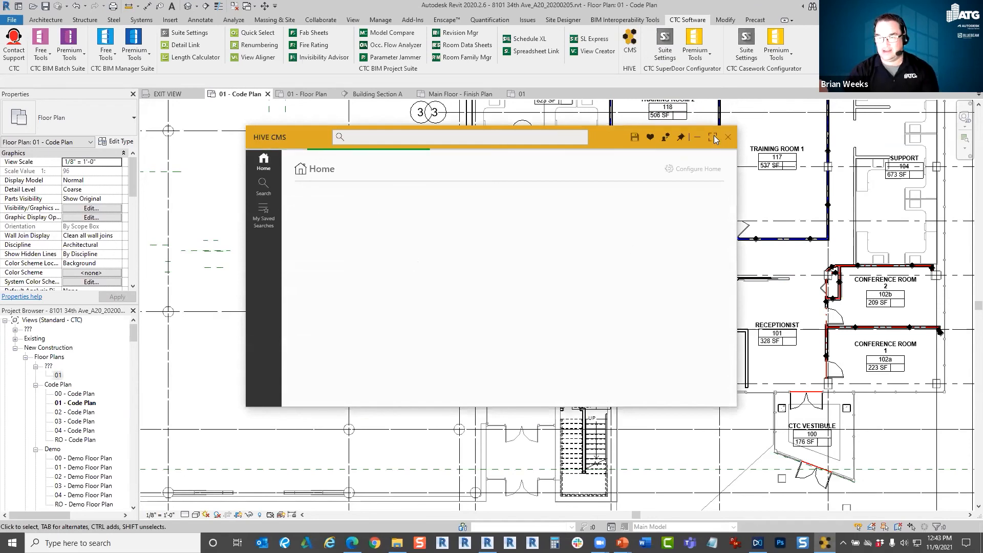
Maximize HIVE CMS, open the Team Aug - Cyntergy FY2020 library and widen its results area.
{"action": "left_click", "coordinate": [712, 138]}
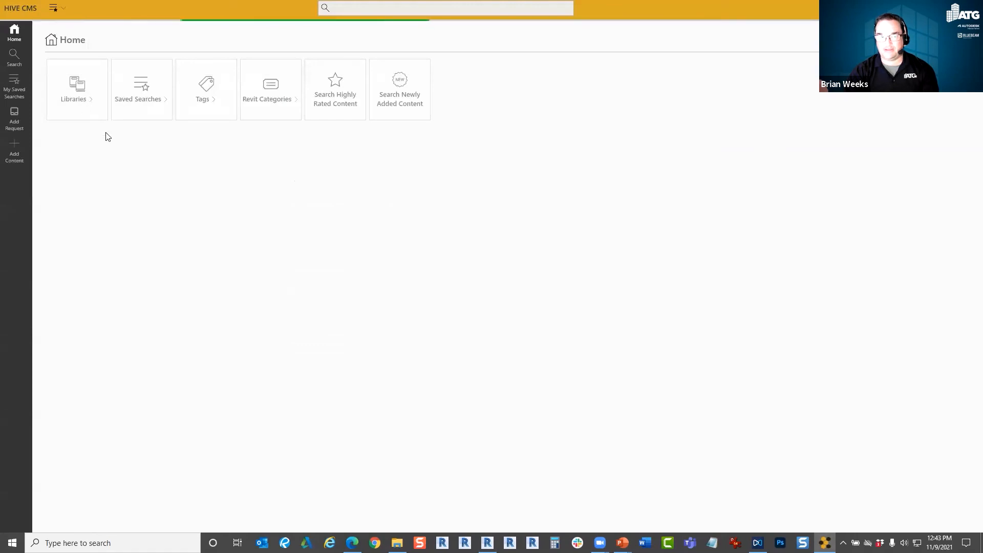
{"action": "left_click", "coordinate": [87, 104]}
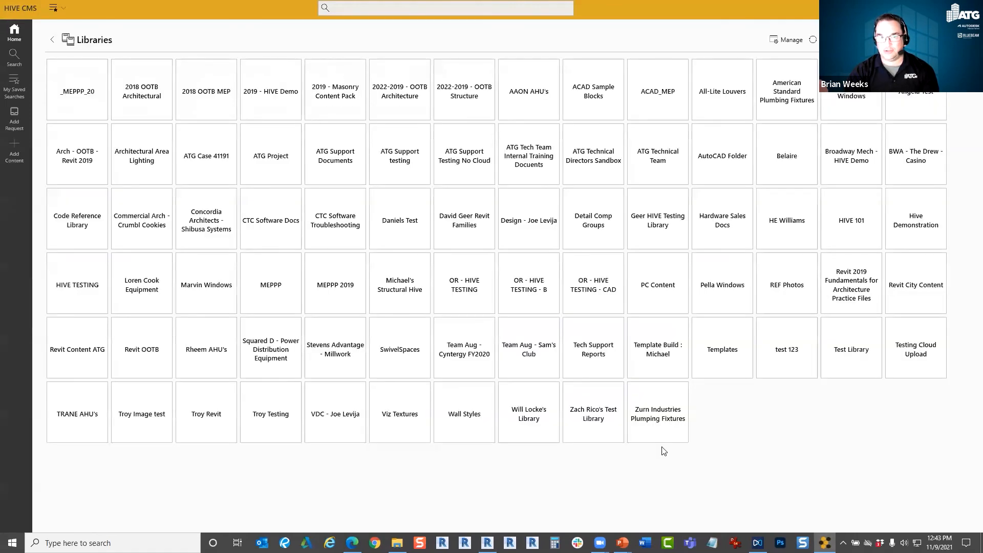
{"action": "left_click", "coordinate": [464, 347]}
{"action": "left_click_drag", "start_coordinate": [383, 198], "coordinate": [589, 199]}
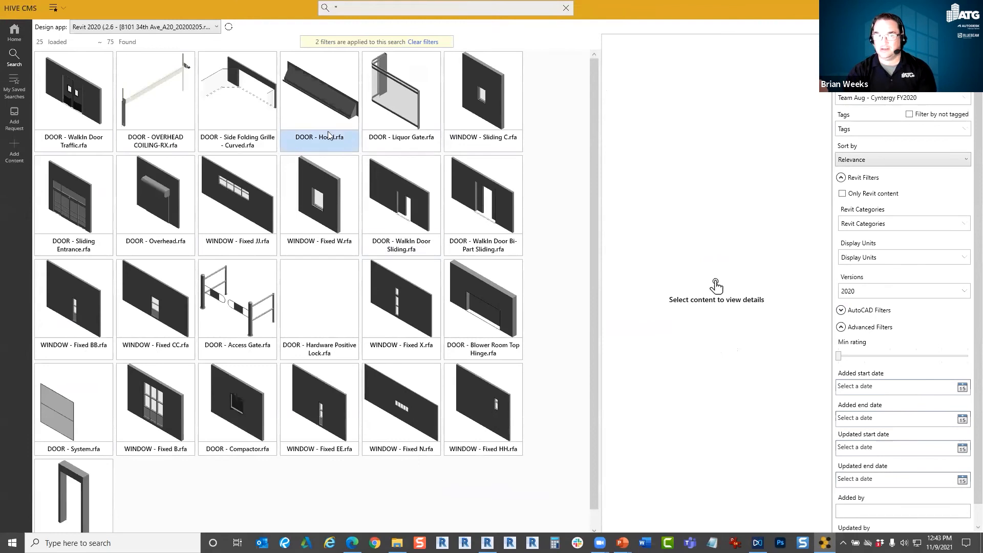
Examine the properties and family types of DOOR - WalkIn Door Traffic.rfa, widening its details area.
{"action": "left_click", "coordinate": [53, 108]}
{"action": "scroll", "coordinate": [700, 320], "scroll_direction": "down", "scroll_amount": 3}
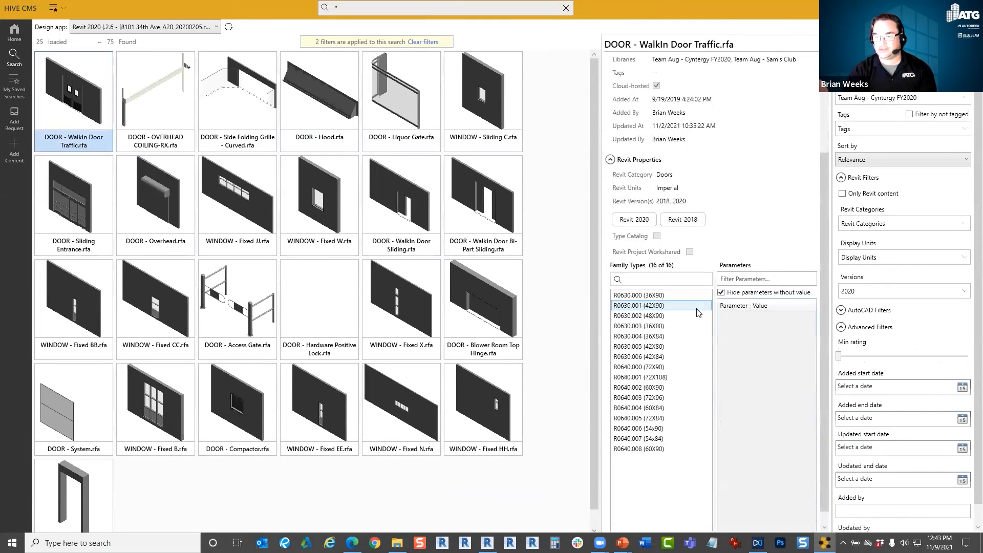
{"action": "left_click_drag", "start_coordinate": [598, 282], "coordinate": [556, 280]}
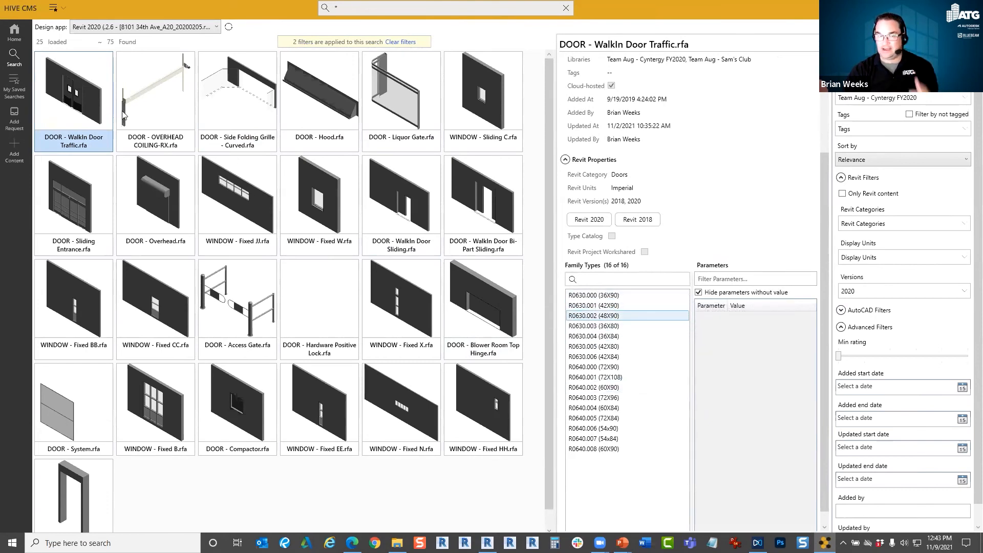
Search HIVE for WALL across all libraries instead of only Team Aug - Cyntergy FY2020.
{"action": "left_click", "coordinate": [375, 10]}
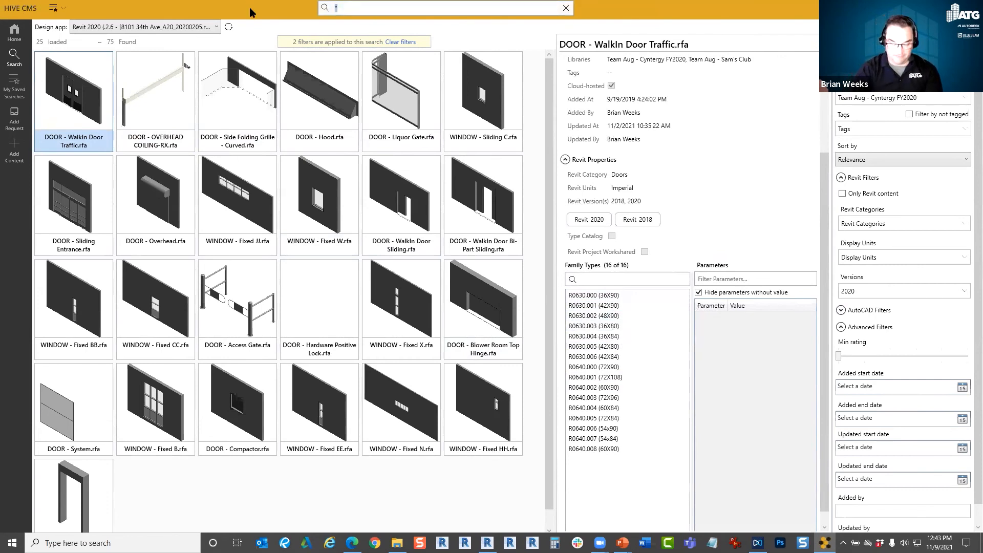
{"action": "type", "text": "WALL"}
{"action": "key", "text": "Return"}
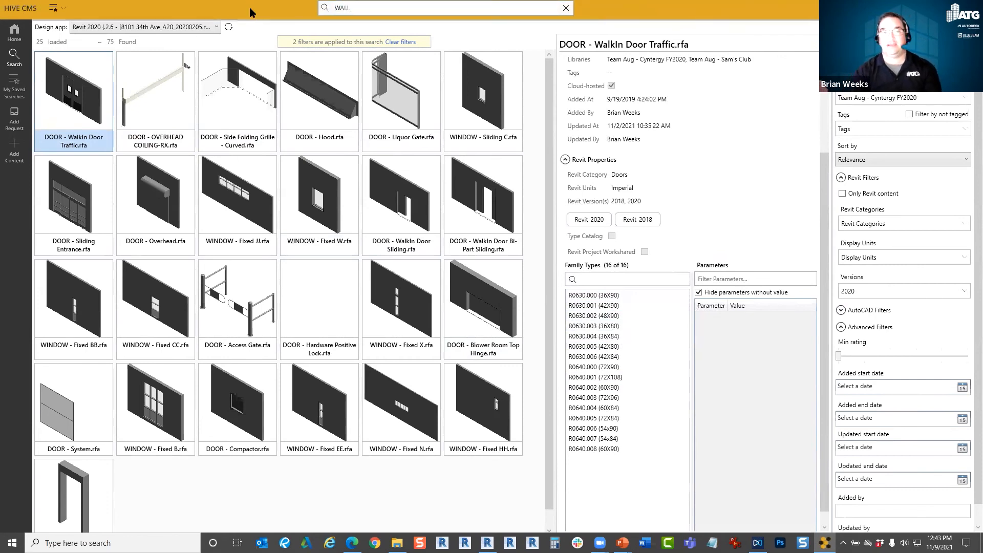
{"action": "left_click", "coordinate": [903, 97]}
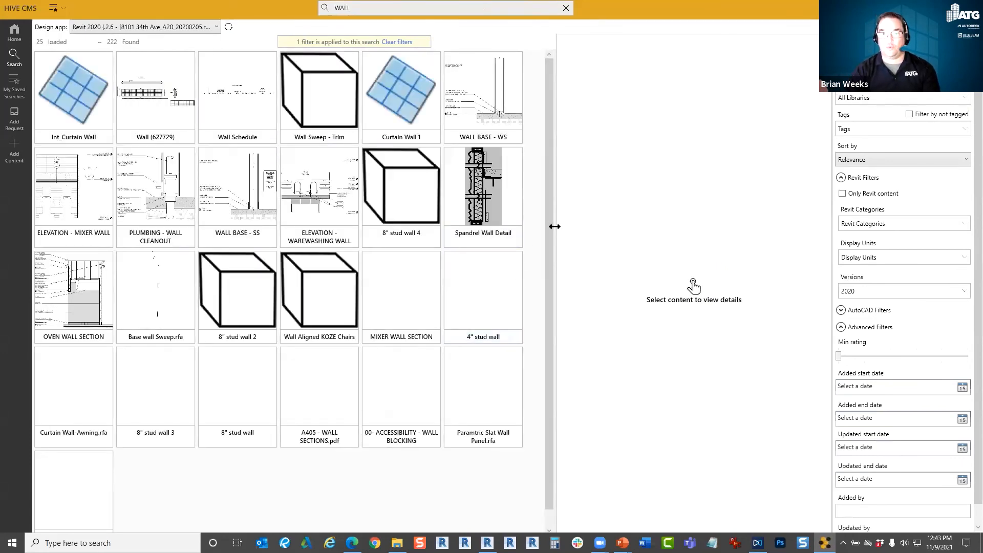
Widen the results area, remove the 2020 version filter and examine the details of Wall Painting.rfa.
{"action": "left_click_drag", "start_coordinate": [598, 223], "coordinate": [599, 224]}
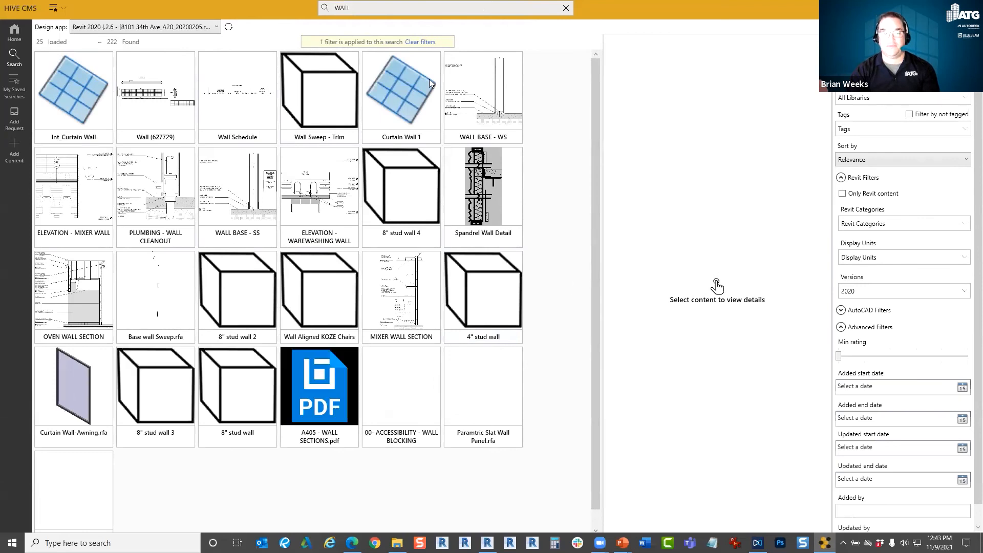
{"action": "left_click", "coordinate": [850, 290]}
{"action": "left_click", "coordinate": [837, 349]}
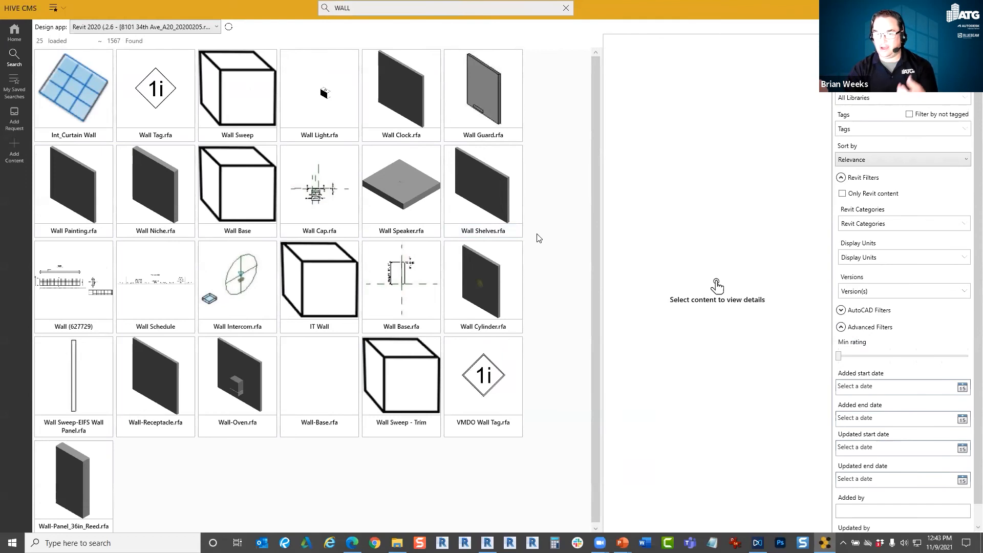
{"action": "left_click", "coordinate": [92, 224]}
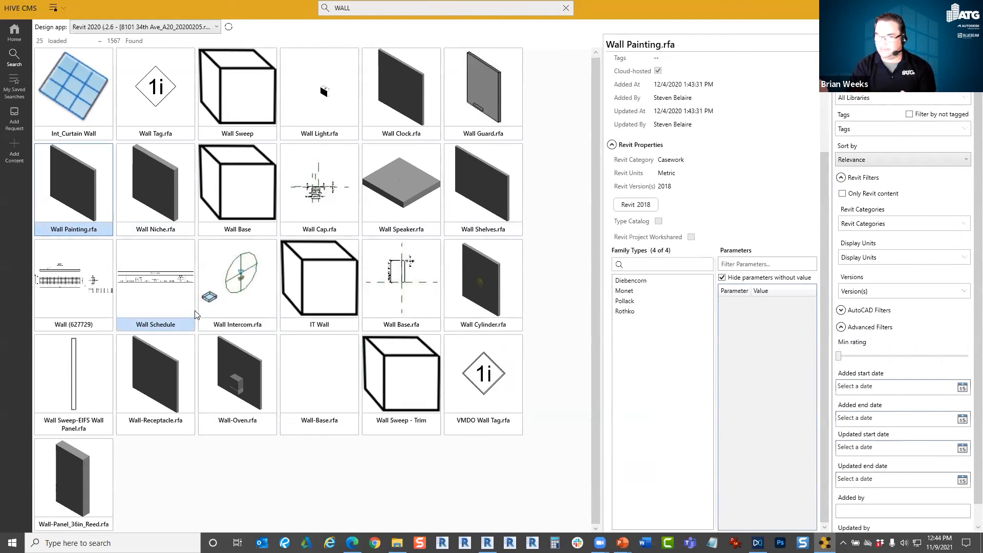
Search all libraries for DETAIL and load Parapet Detail into the Revit project.
{"action": "left_click", "coordinate": [342, 7]}
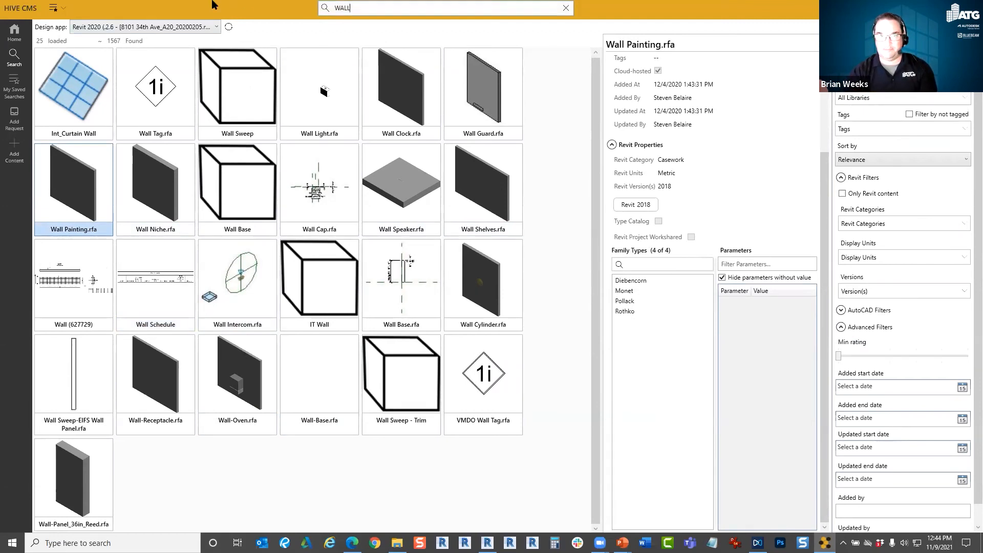
{"action": "type", "text": "DETAIL"}
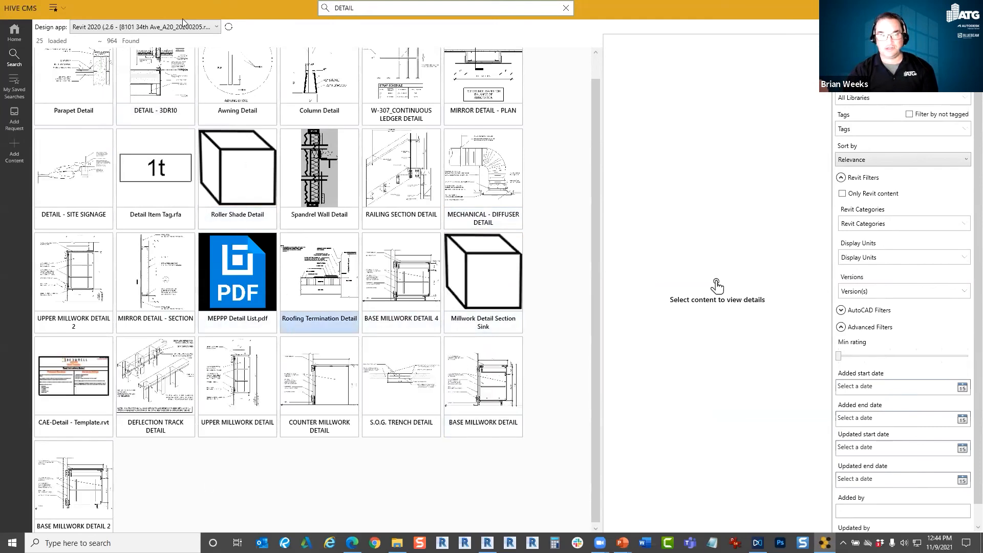
{"action": "left_click", "coordinate": [93, 98]}
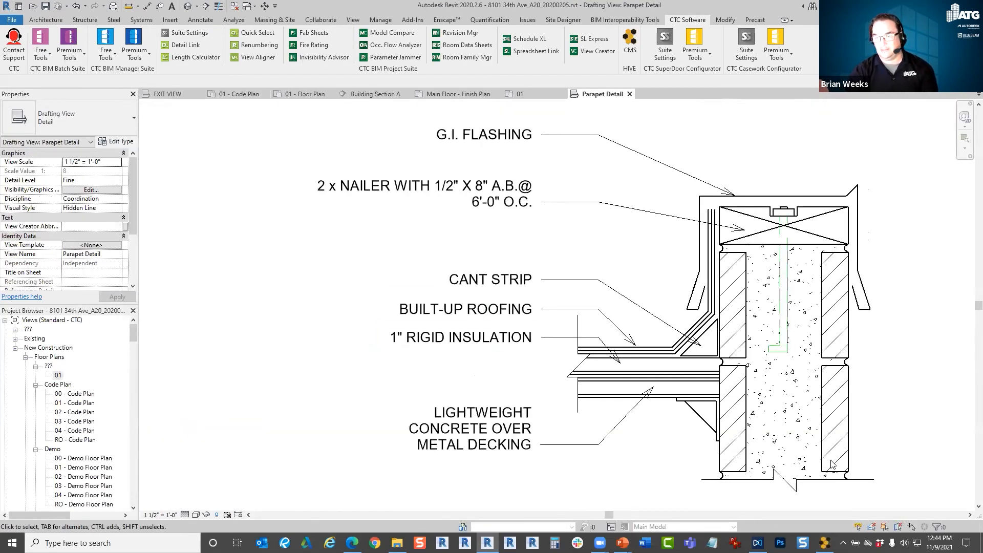
Examine the loaded parapet drafting view in Revit, close it and return to the 01 - Code Plan view.
{"action": "left_click_drag", "start_coordinate": [262, 490], "coordinate": [917, 113]}
{"action": "left_click", "coordinate": [769, 142]}
{"action": "left_click", "coordinate": [630, 94]}
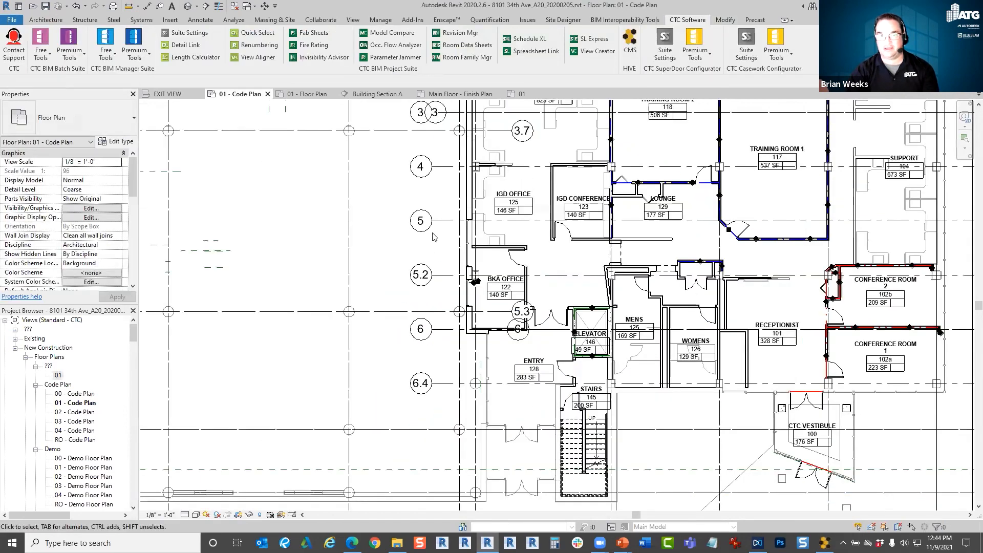
{"action": "left_click", "coordinate": [630, 44]}
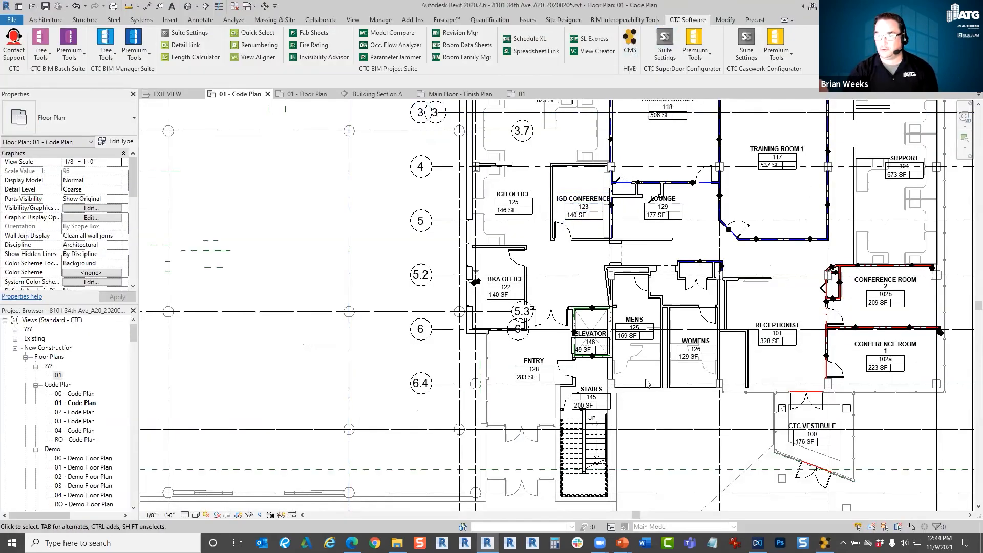
Switch to the CTC Tools page in Edge and look over the suites offered for building designers.
{"action": "left_click", "coordinate": [352, 542]}
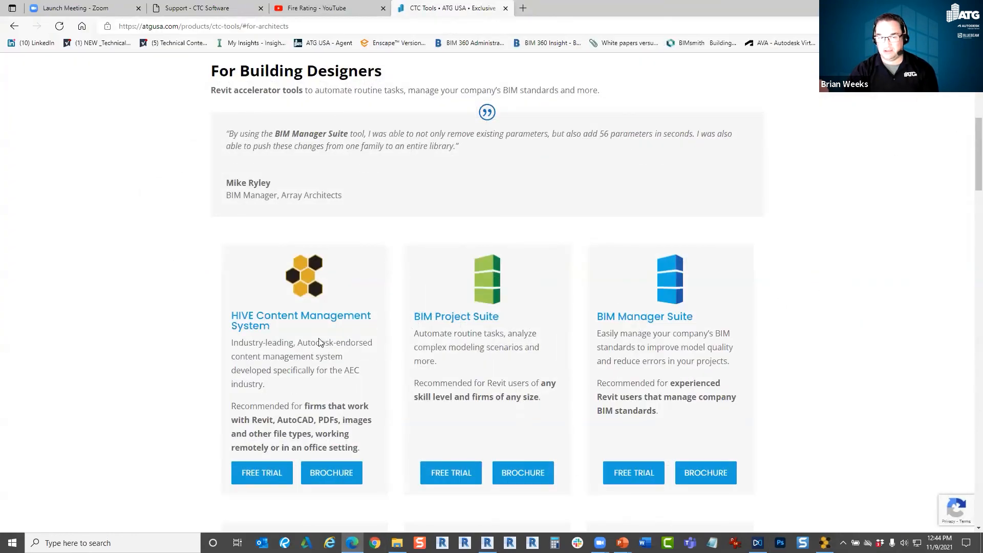
{"action": "scroll", "coordinate": [361, 312], "scroll_direction": "down", "scroll_amount": 3}
{"action": "scroll", "coordinate": [361, 313], "scroll_direction": "down", "scroll_amount": 3}
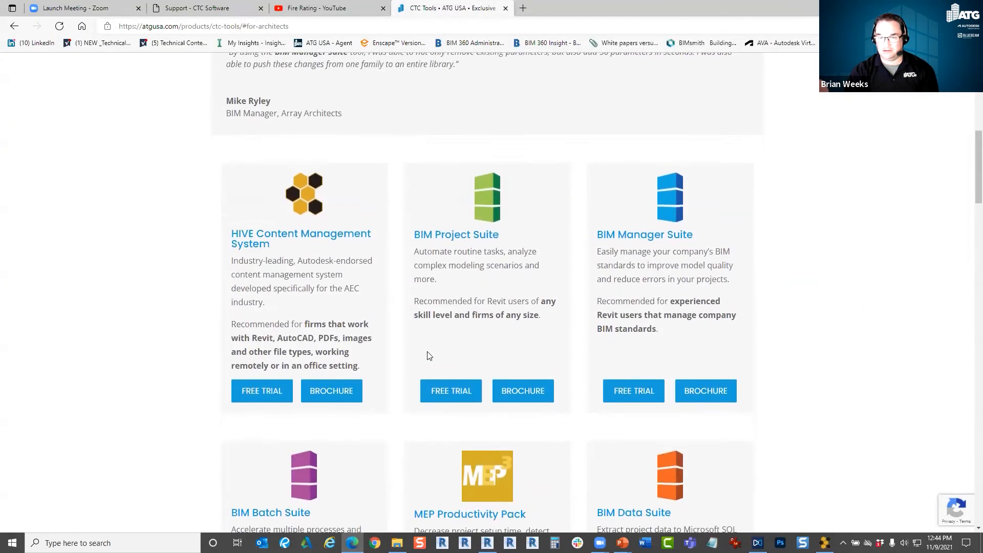
{"action": "scroll", "coordinate": [390, 194], "scroll_direction": "up", "scroll_amount": 2}
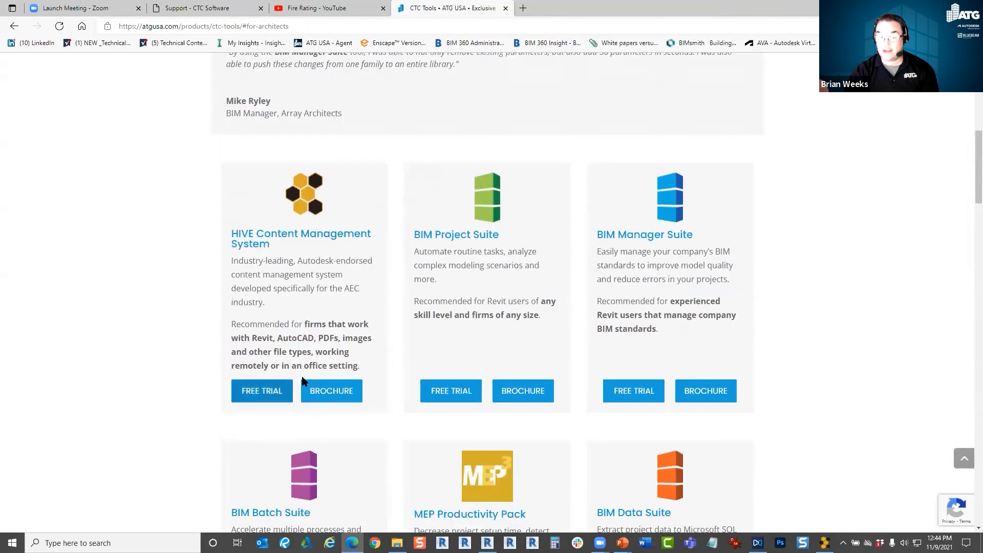
{"action": "scroll", "coordinate": [300, 389], "scroll_direction": "down", "scroll_amount": 2}
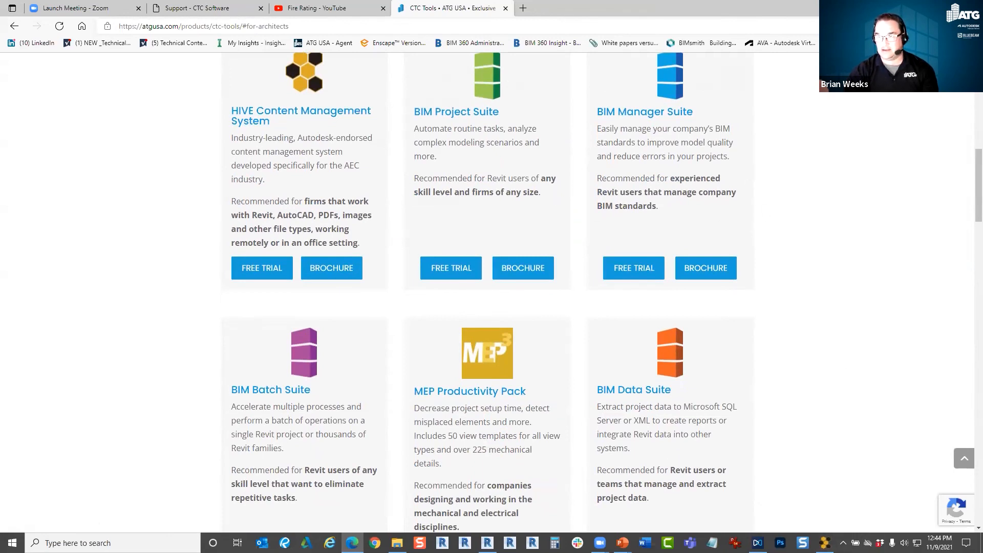
Switch to the running PowerPoint slide show and advance to the Questions slide.
{"action": "mouse_move", "coordinate": [622, 544]}
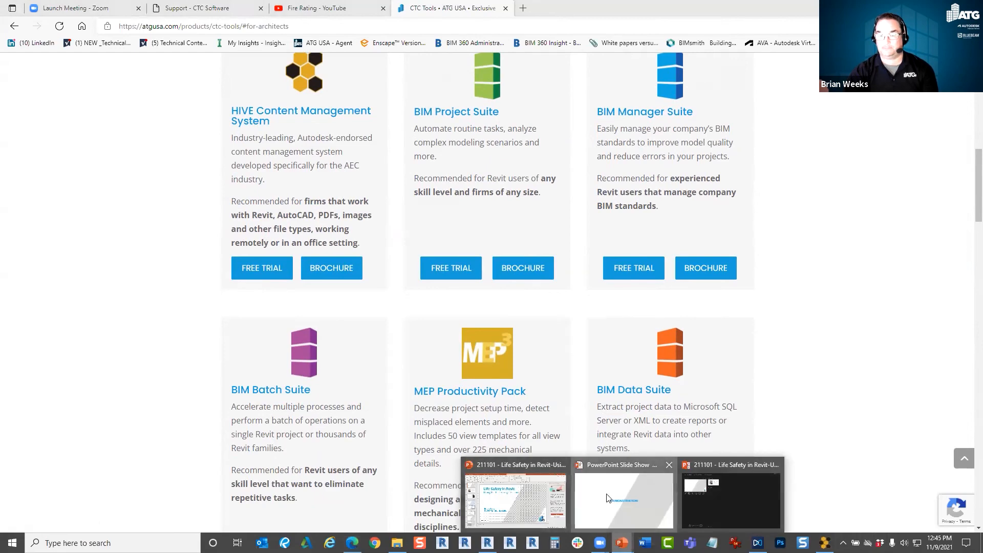
{"action": "left_click", "coordinate": [624, 499]}
{"action": "key", "text": "Right"}
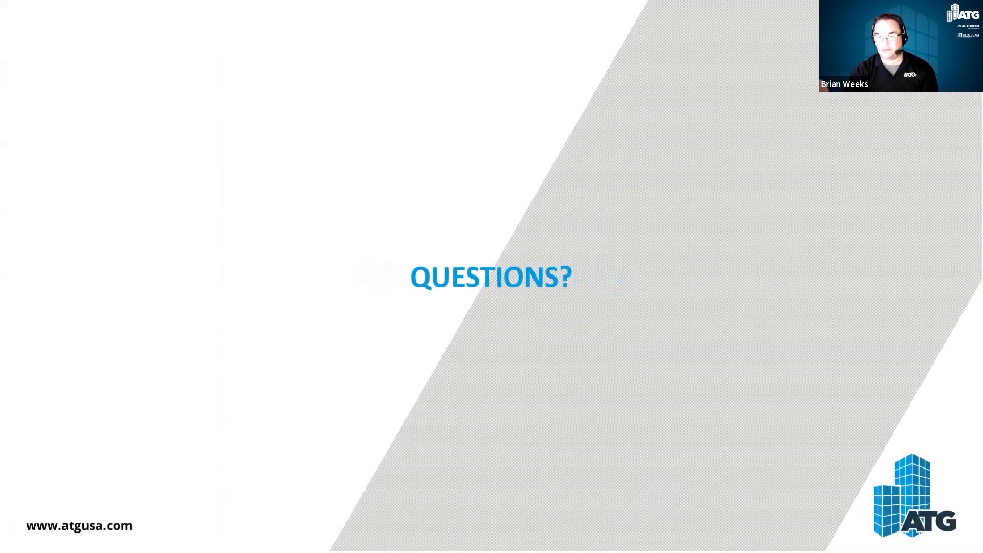